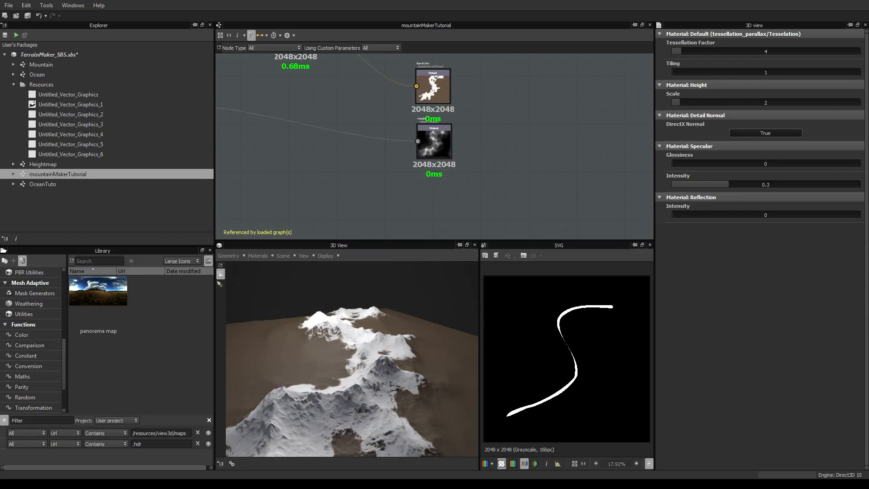
# Draw a second curved brush stroke crossing the existing S-shaped line in the SVG node of the mountainMakerTutorial graph.
pyautogui.moveTo(308, 357); pyautogui.dragTo(363, 343)
pyautogui.scroll(-10, 318, 180)
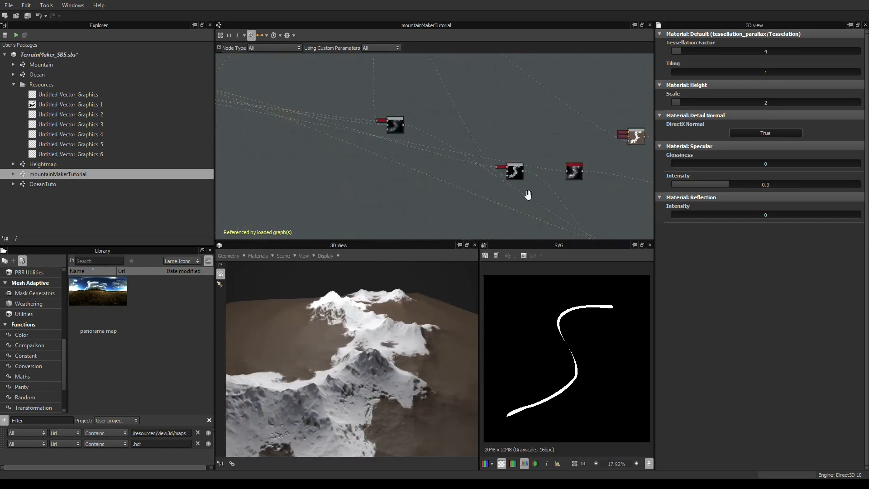
pyautogui.moveTo(318, 200); pyautogui.dragTo(392, 157, button='middle')
pyautogui.scroll(1, 392, 155)
pyautogui.moveTo(319, 201); pyautogui.dragTo(345, 165, button='middle')
pyautogui.click(340, 195)
pyautogui.scroll(5, 344, 196)
pyautogui.scroll(-3, 345, 165)
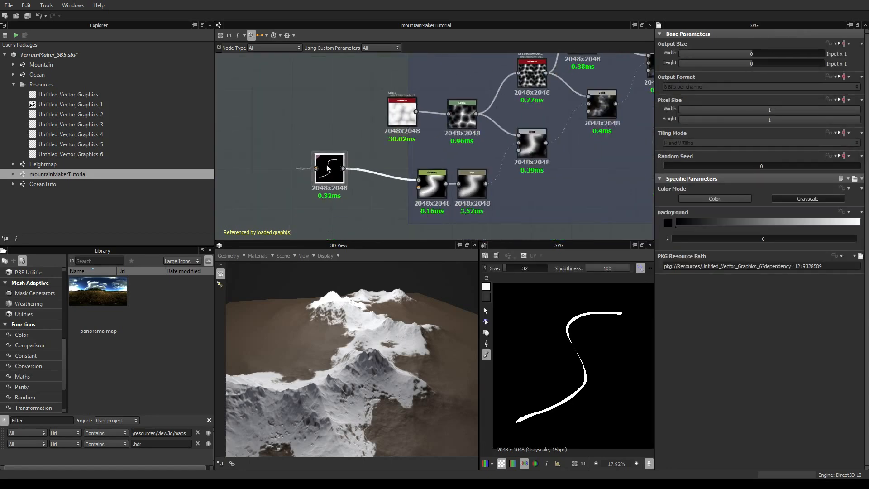
pyautogui.scroll(7, 326, 165)
pyautogui.scroll(-4, 326, 165)
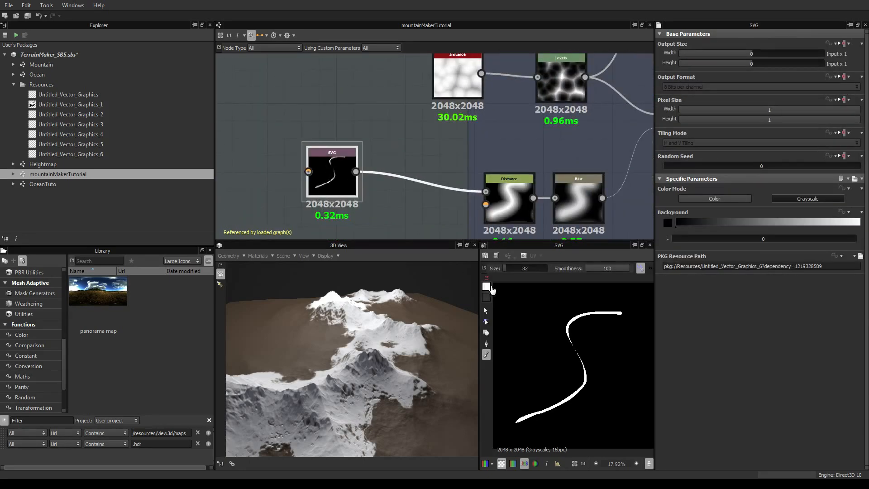
pyautogui.moveTo(530, 301)
pyautogui.mouseDown()
pyautogui.moveTo(545, 363)
pyautogui.moveTo(598, 421)
pyautogui.mouseUp()
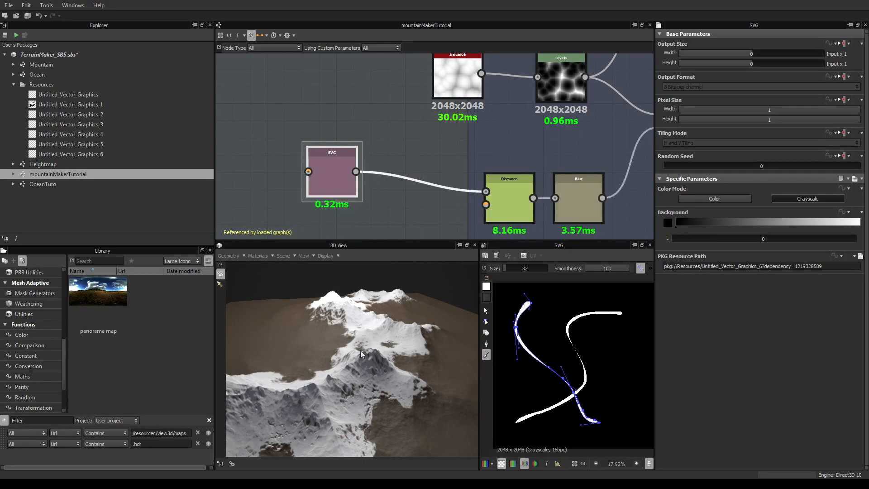
pyautogui.moveTo(359, 344); pyautogui.dragTo(320, 345)
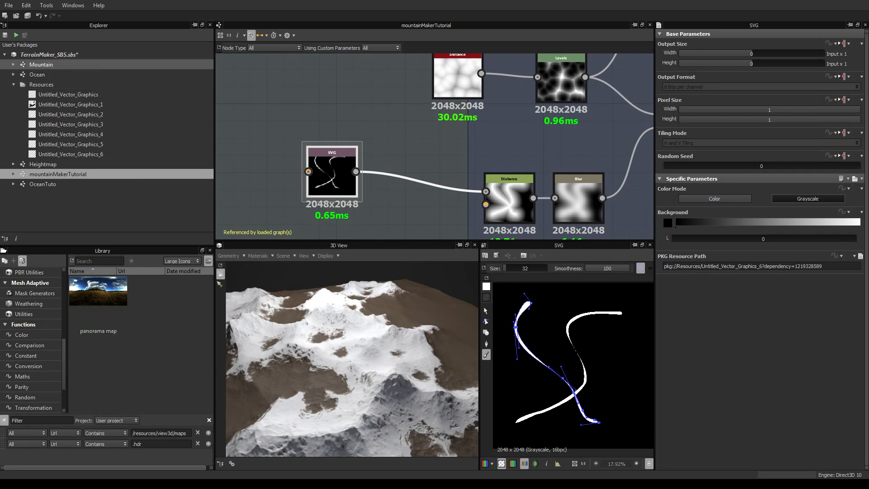
# Open the Ocean graph and set its default 3D material's specular glossiness to 0.6 and reflection intensity to 0.05.
pyautogui.doubleClick(38, 75)
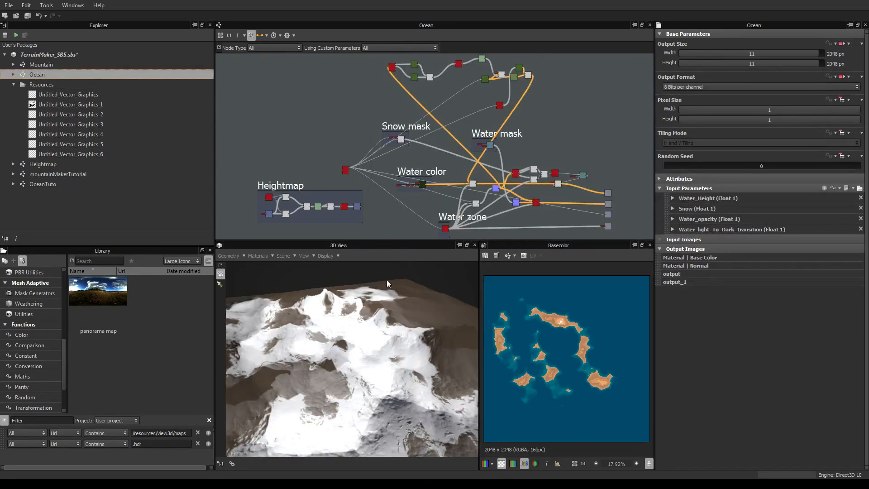
pyautogui.moveTo(442, 320); pyautogui.dragTo(245, 264)
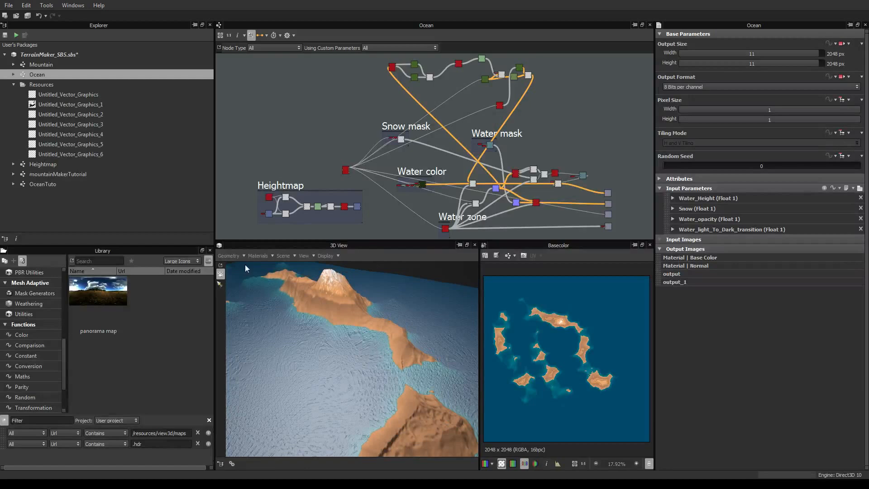
pyautogui.click(273, 255)
pyautogui.moveTo(269, 268)
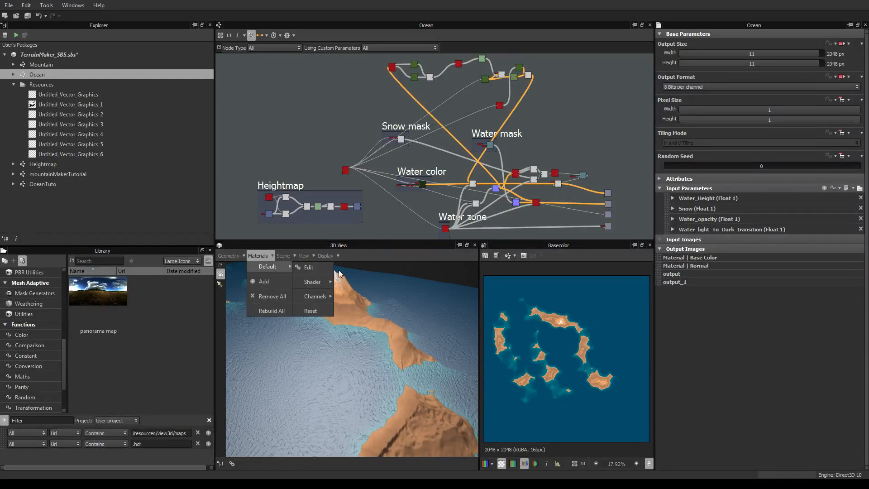
pyautogui.click(308, 267)
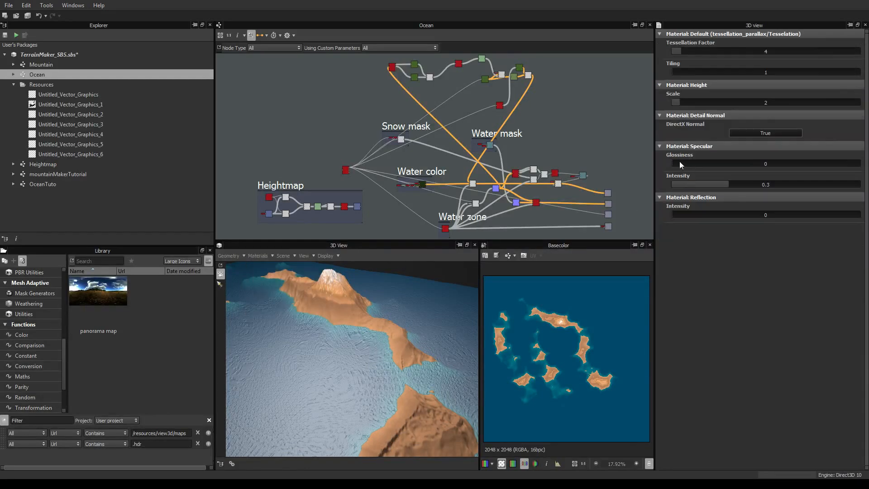
pyautogui.moveTo(680, 162); pyautogui.dragTo(729, 163)
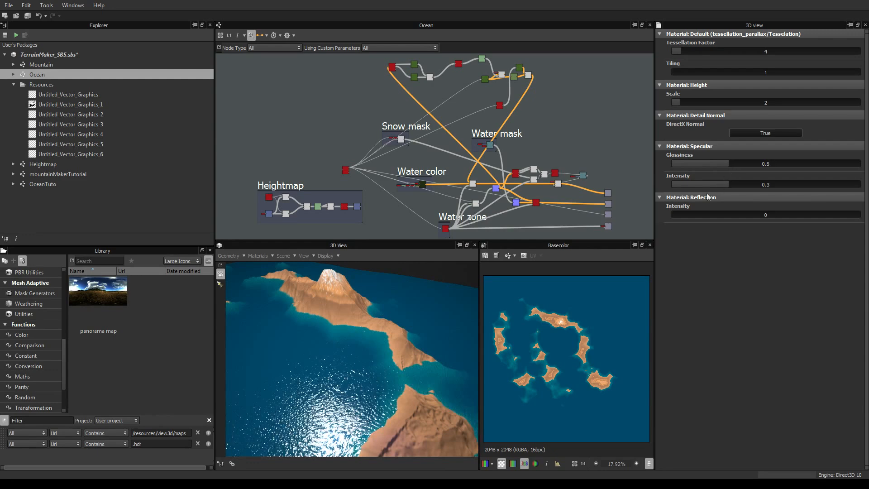
pyautogui.moveTo(678, 214); pyautogui.dragTo(683, 214)
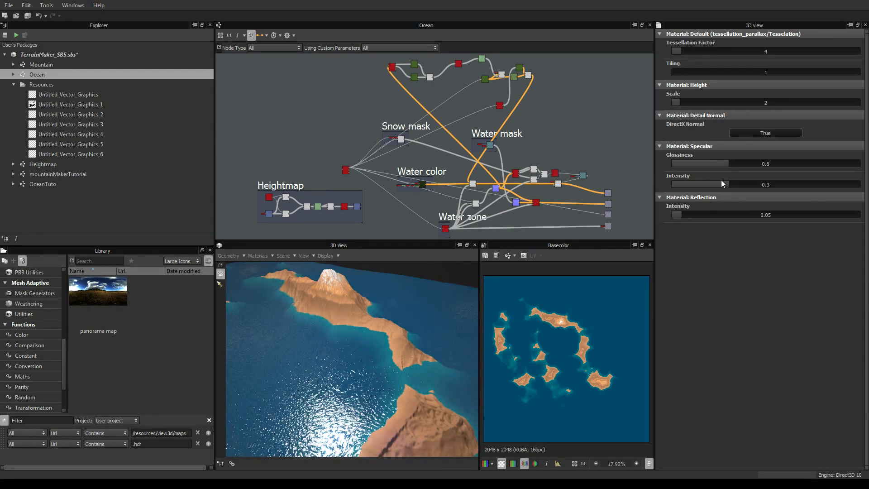
# Examine the water reflections and the island coastline of the Ocean terrain from several angles and distances.
pyautogui.moveTo(341, 361)
pyautogui.mouseDown()
pyautogui.moveTo(316, 373)
pyautogui.moveTo(417, 374)
pyautogui.moveTo(357, 363)
pyautogui.mouseUp()
pyautogui.scroll(3, 355, 362)
pyautogui.scroll(-3, 354, 362)
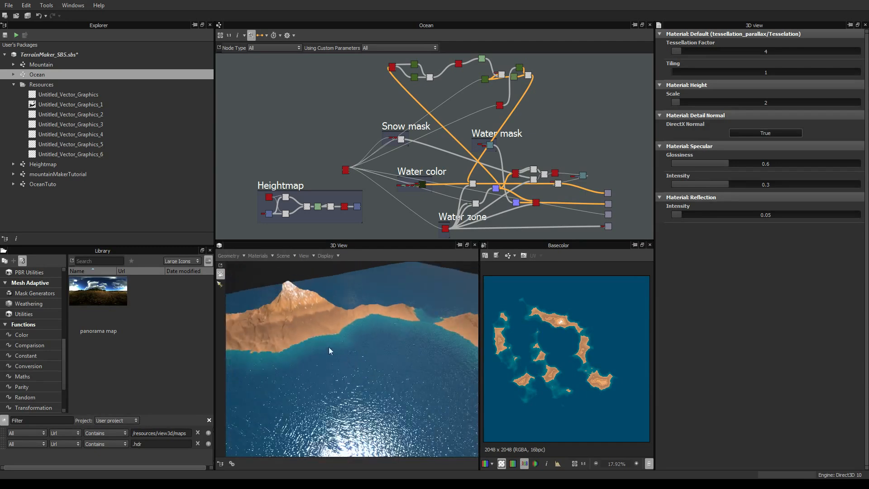
pyautogui.scroll(2, 317, 336)
pyautogui.moveTo(317, 337)
pyautogui.mouseDown()
pyautogui.moveTo(341, 330)
pyautogui.moveTo(322, 340)
pyautogui.mouseUp()
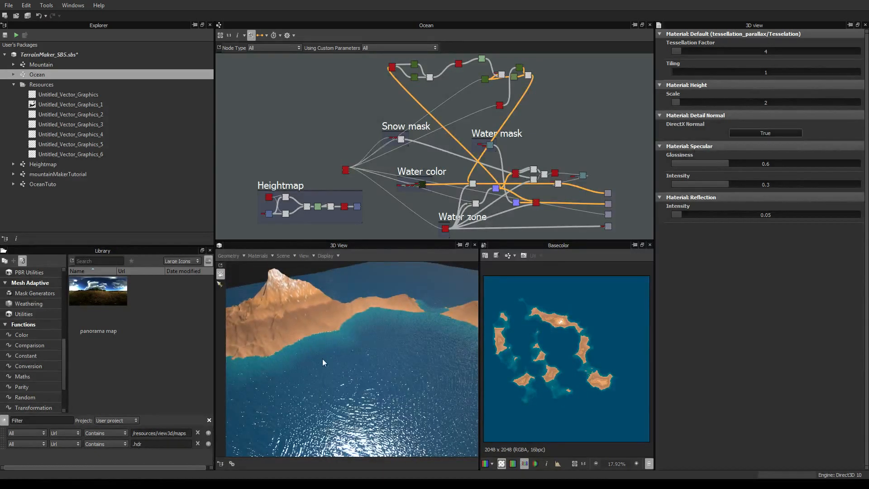
pyautogui.scroll(3, 328, 360)
pyautogui.moveTo(327, 359); pyautogui.dragTo(300, 328)
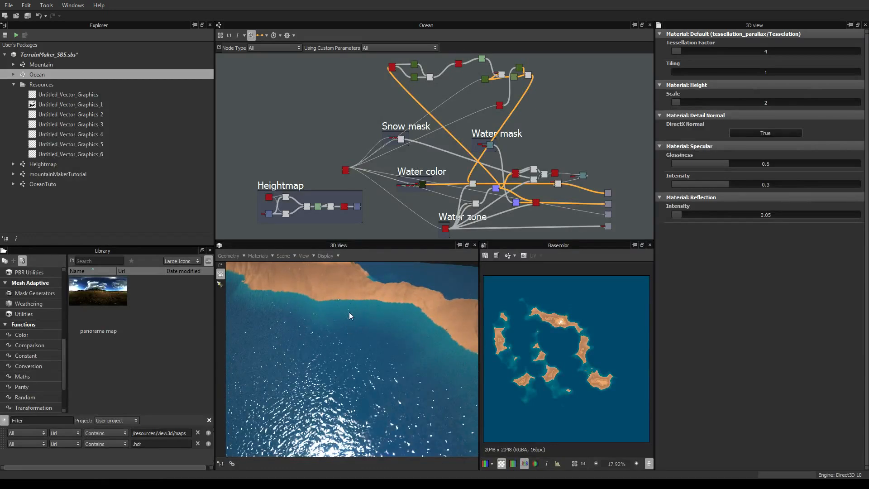
pyautogui.scroll(-5, 305, 347)
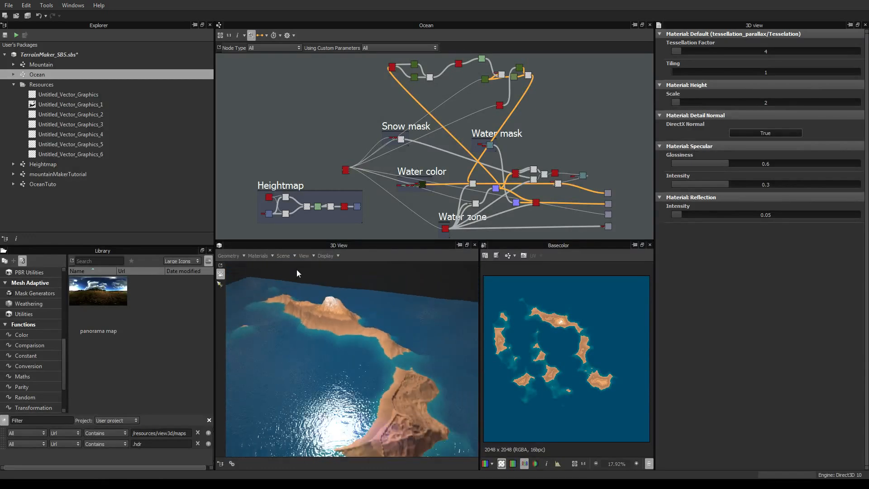
# Reopen the mountainMakerTutorial graph and review its Raw Mountain, Erosion and Snow node groups.
pyautogui.doubleClick(47, 175)
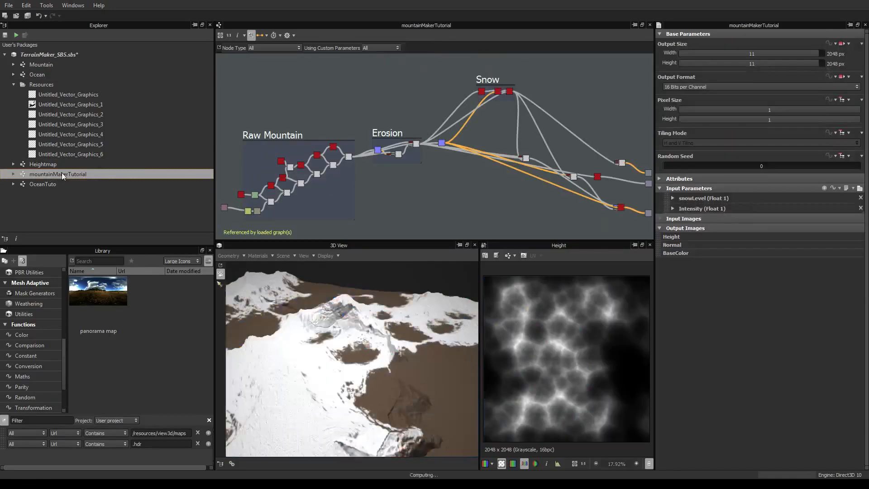
pyautogui.moveTo(294, 155); pyautogui.dragTo(324, 140, button='middle')
pyautogui.scroll(-3, 385, 136)
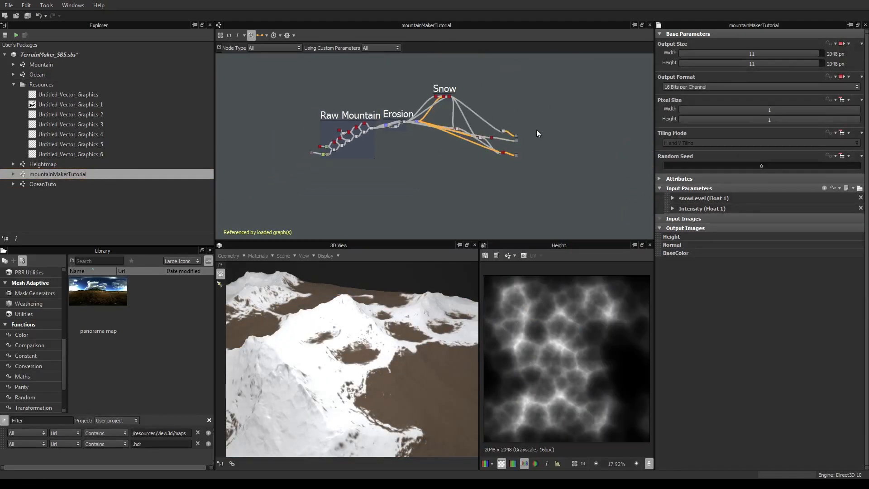
pyautogui.scroll(3, 358, 154)
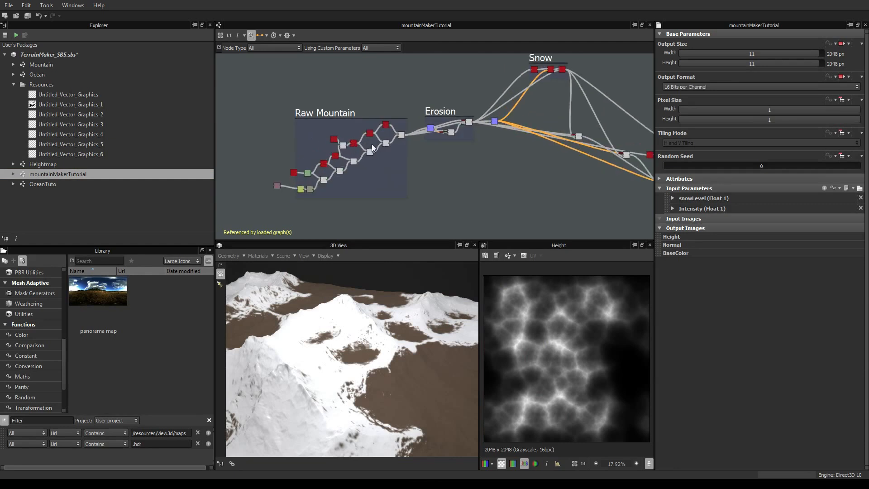
# Remove the OceanTuto graph from the TerrainMaker_SBS package.
pyautogui.rightClick(48, 183)
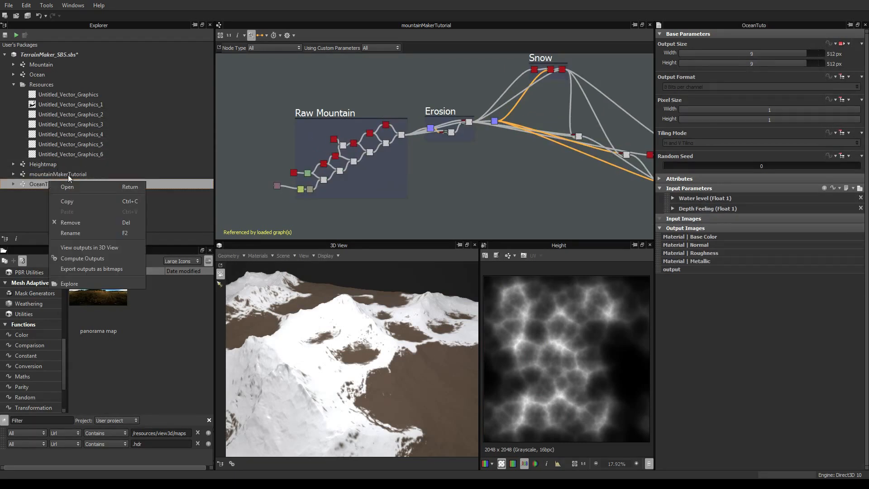
pyautogui.click(80, 222)
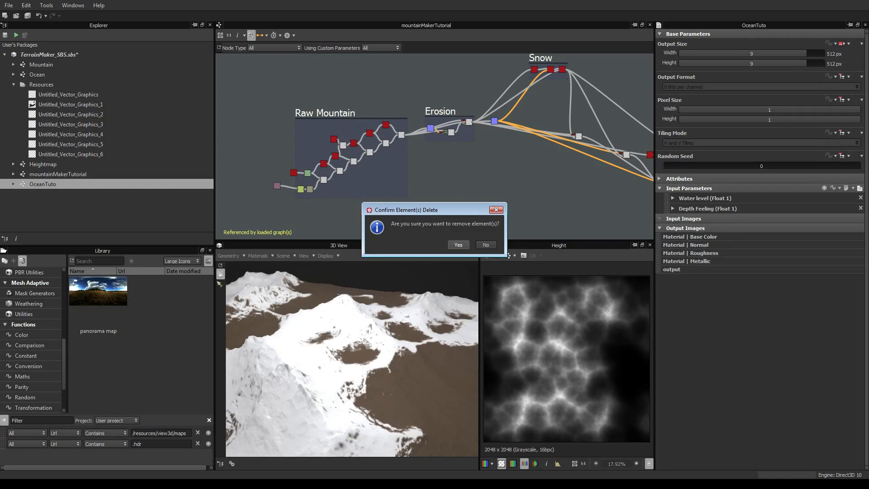
pyautogui.click(458, 245)
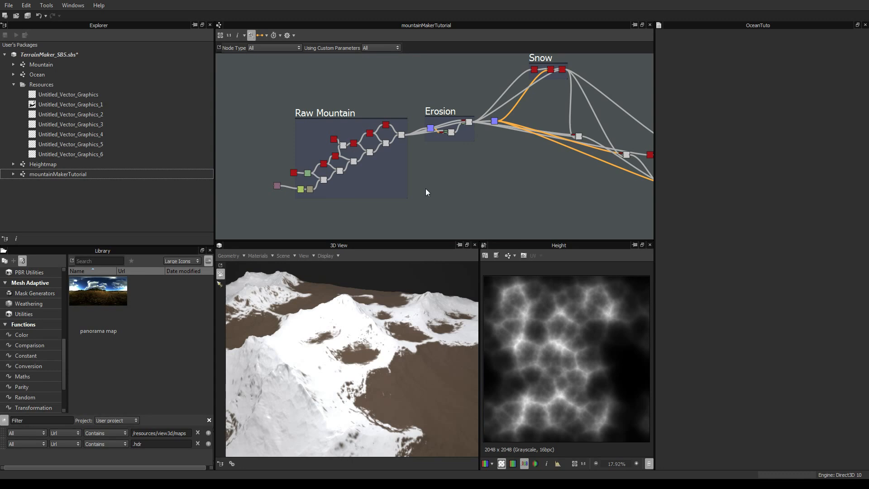
# Start a new graph in the TerrainMaker_SBS package, named OceanTutorial, with the Physically Based (Specular/Glossiness) template.
pyautogui.scroll(-3, 425, 192)
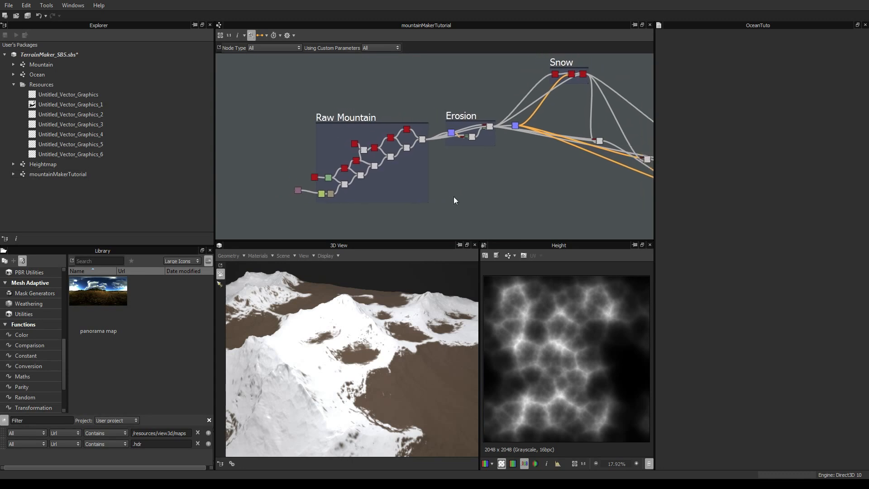
pyautogui.moveTo(473, 189); pyautogui.dragTo(499, 177, button='middle')
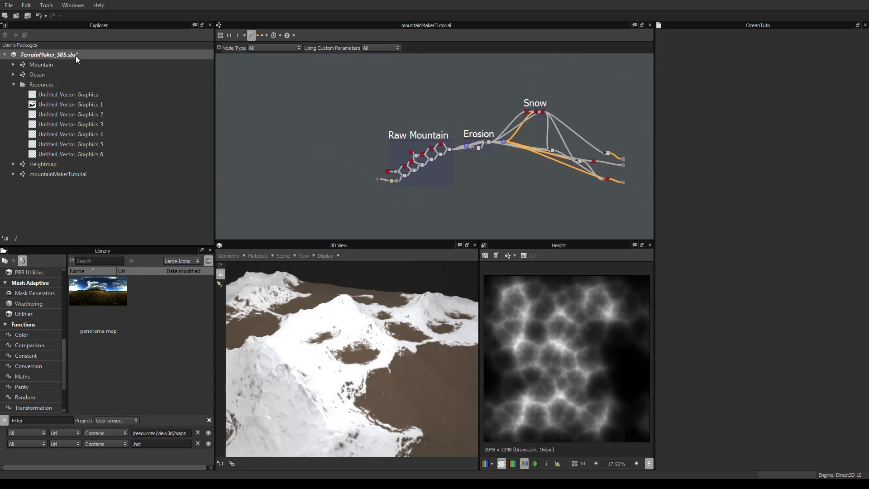
pyautogui.click(62, 55)
pyautogui.rightClick(61, 53)
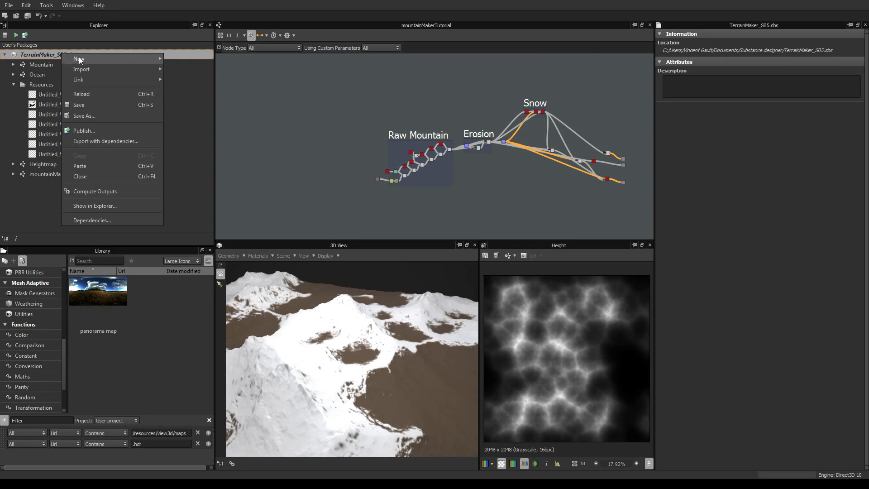
pyautogui.moveTo(135, 58)
pyautogui.click(180, 60)
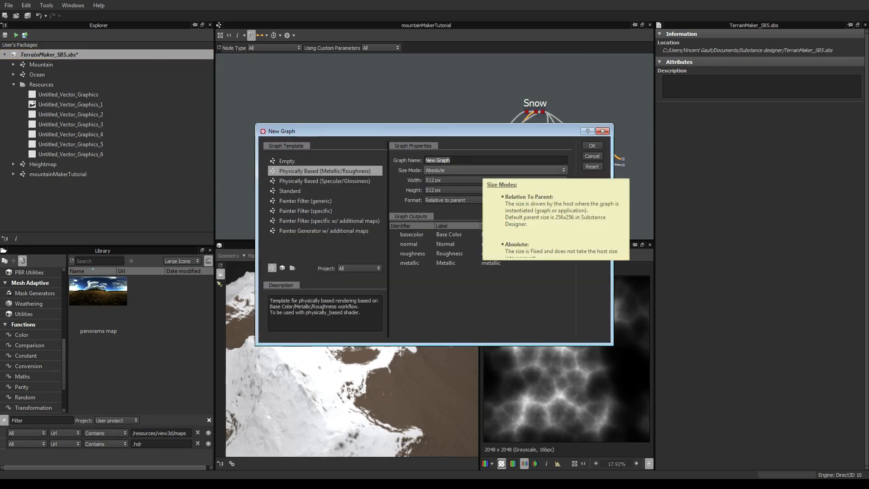
pyautogui.write('OceanTutorial')
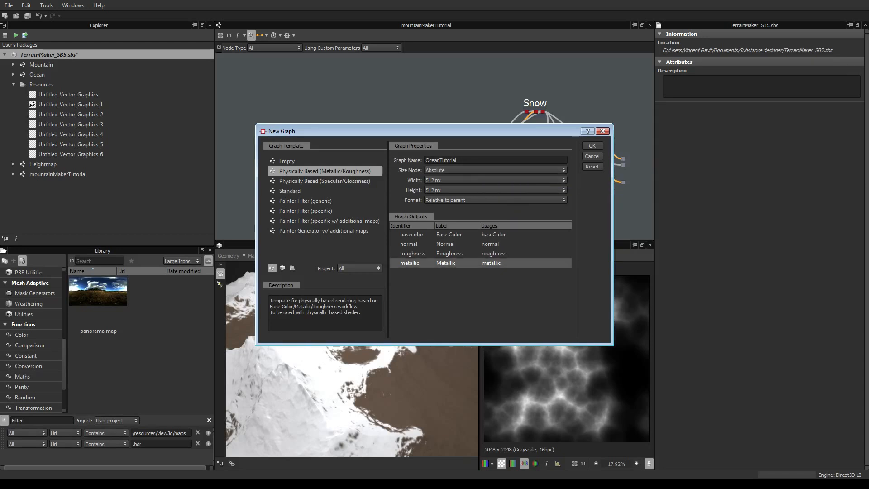
pyautogui.click(325, 181)
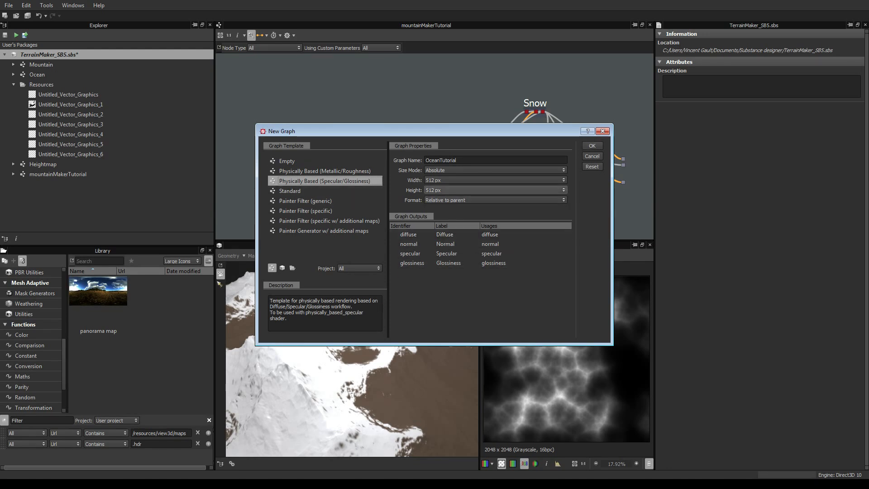
# Set the new graph's width and height to 1024 px and create it.
pyautogui.click(496, 180)
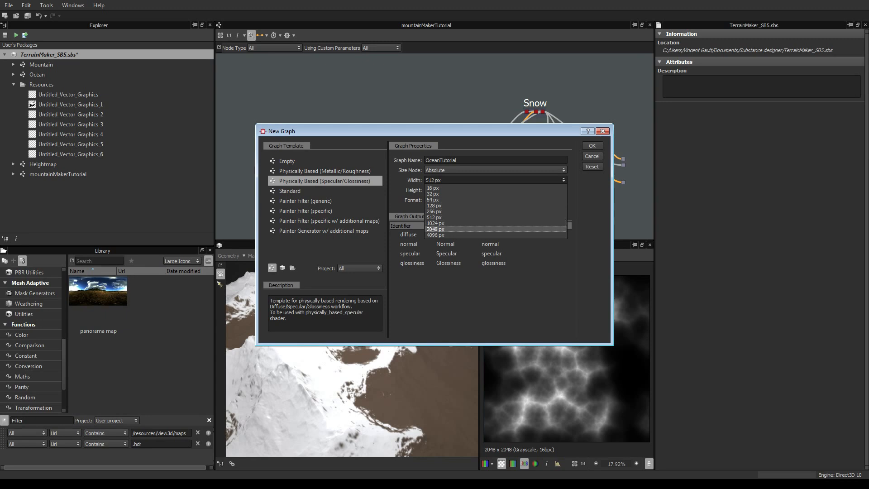
pyautogui.click(436, 223)
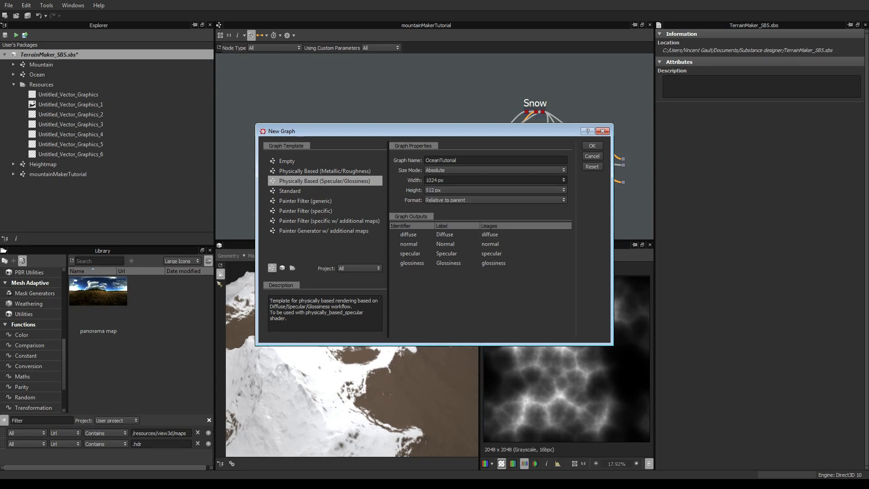
pyautogui.click(495, 189)
pyautogui.click(436, 233)
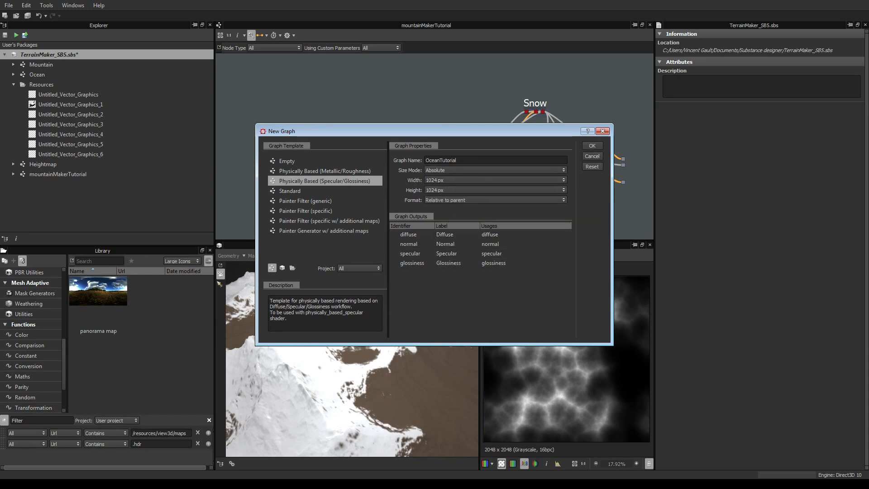
pyautogui.click(593, 145)
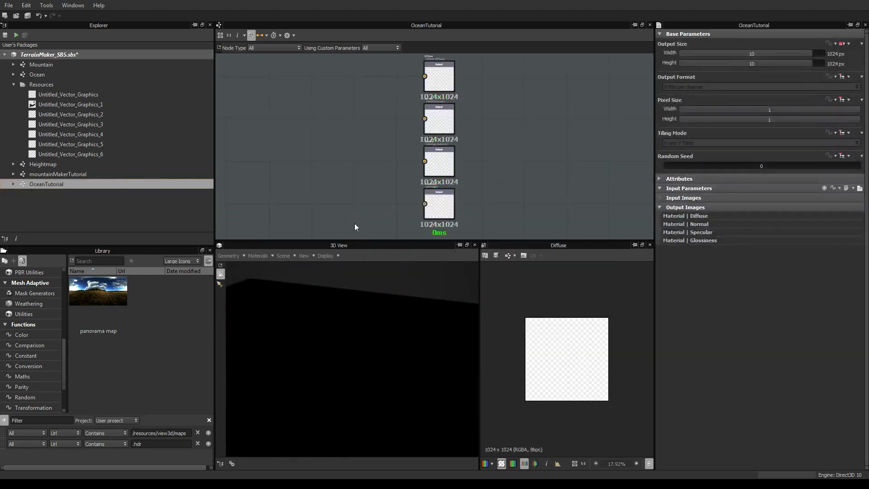
# Return to the mountainMakerTutorial graph and examine its snowy mountain terrain in 3D.
pyautogui.moveTo(291, 319); pyautogui.dragTo(326, 343, button='right')
pyautogui.moveTo(326, 343); pyautogui.dragTo(372, 309, button='middle')
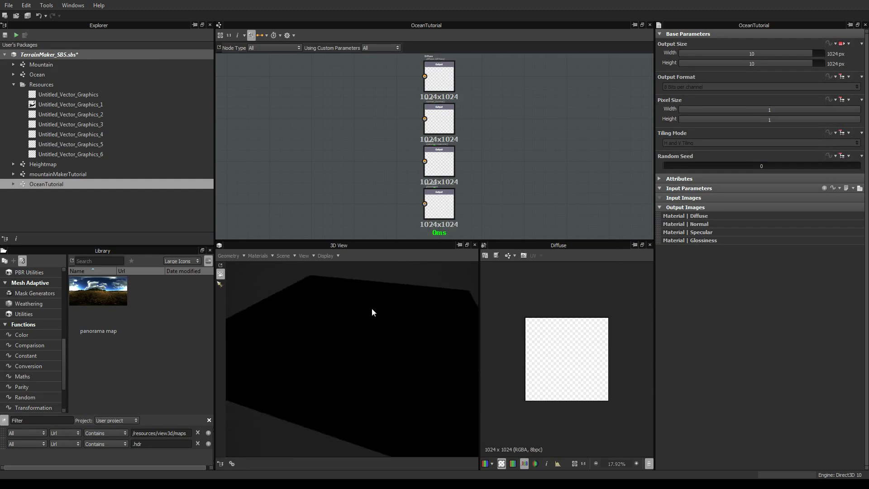
pyautogui.moveTo(372, 309); pyautogui.dragTo(343, 257)
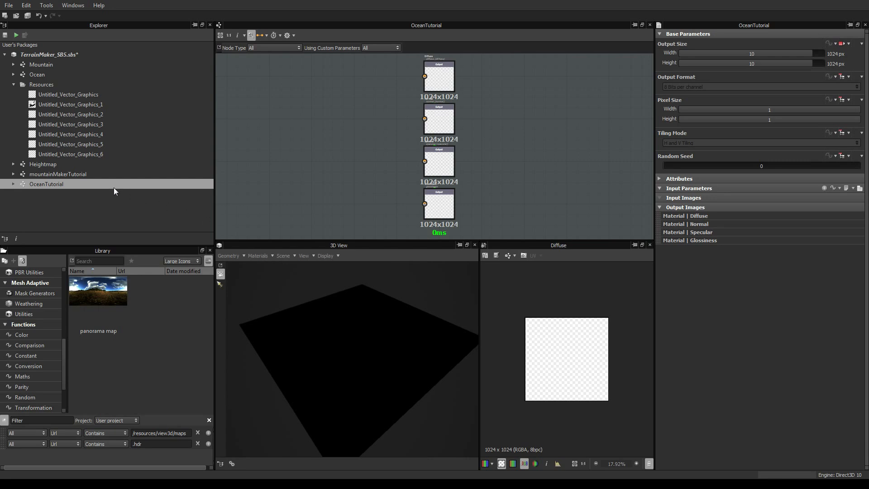
pyautogui.doubleClick(64, 175)
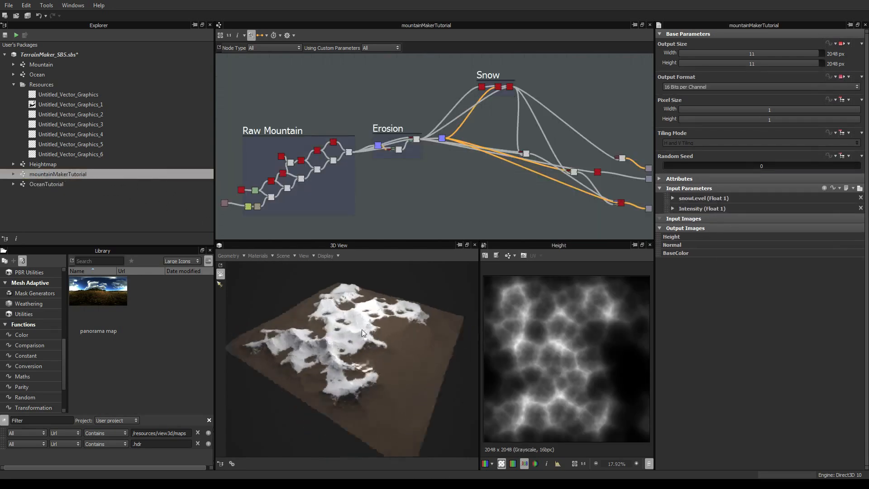
pyautogui.moveTo(363, 329); pyautogui.dragTo(343, 315)
pyautogui.scroll(3, 343, 314)
pyautogui.moveTo(349, 306); pyautogui.dragTo(345, 339, button='middle')
pyautogui.scroll(2, 344, 338)
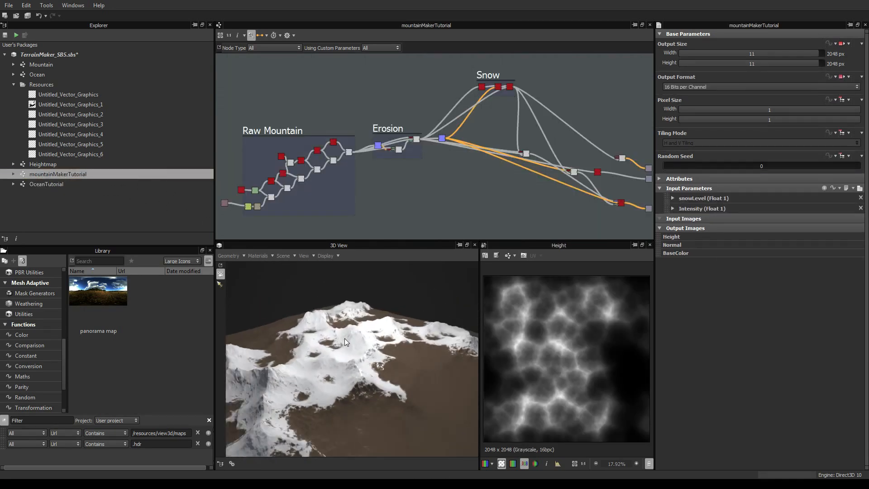
# Set the default material in the 3D view to the Tesselation variant of the tessellation_parallax shader.
pyautogui.moveTo(344, 338); pyautogui.dragTo(376, 336)
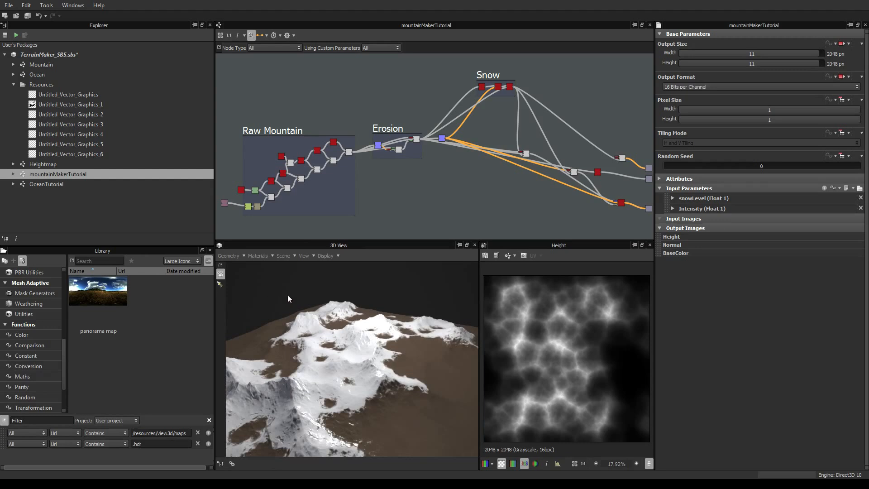
pyautogui.moveTo(288, 298); pyautogui.dragTo(340, 318)
pyautogui.scroll(-2, 270, 290)
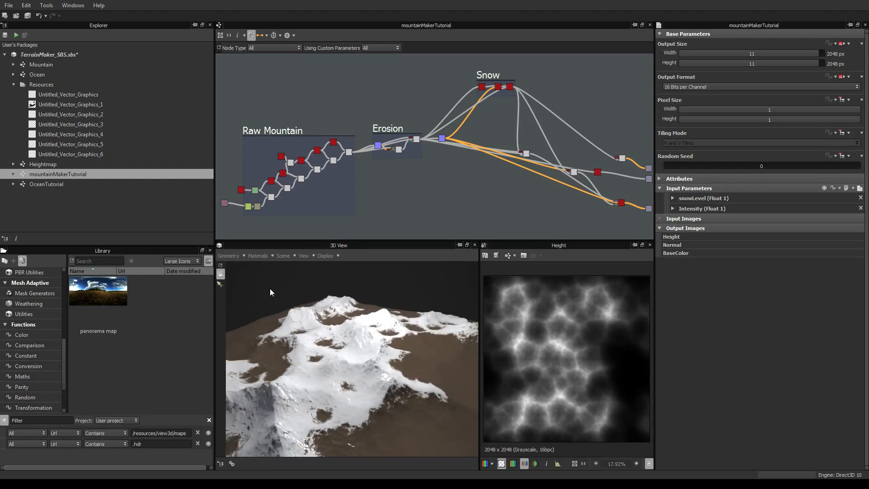
pyautogui.click(272, 256)
pyautogui.moveTo(272, 269)
pyautogui.moveTo(314, 283)
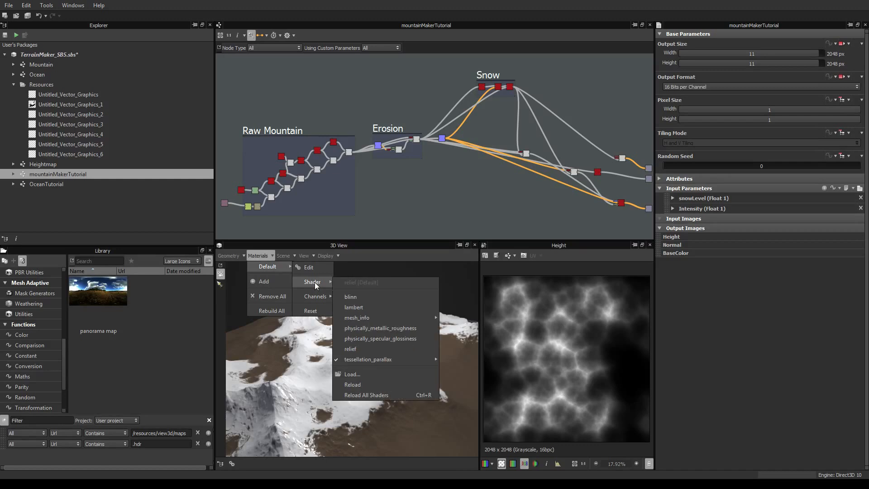
pyautogui.moveTo(407, 359)
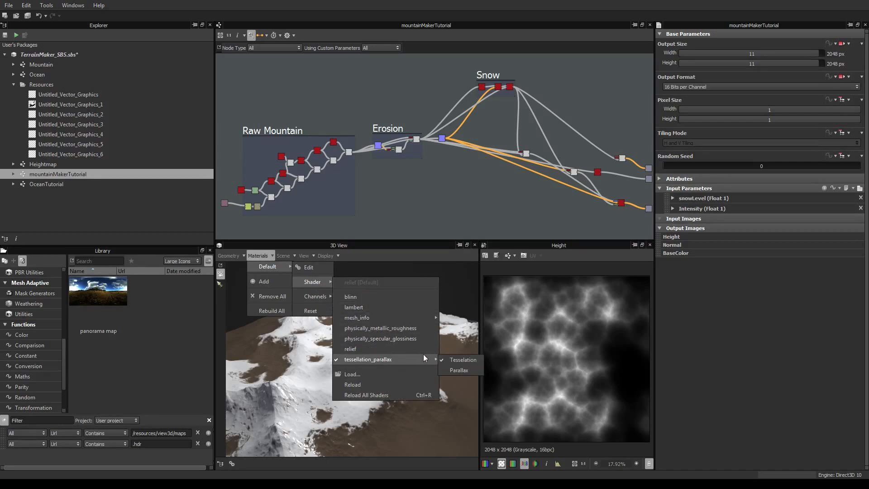
pyautogui.click(460, 359)
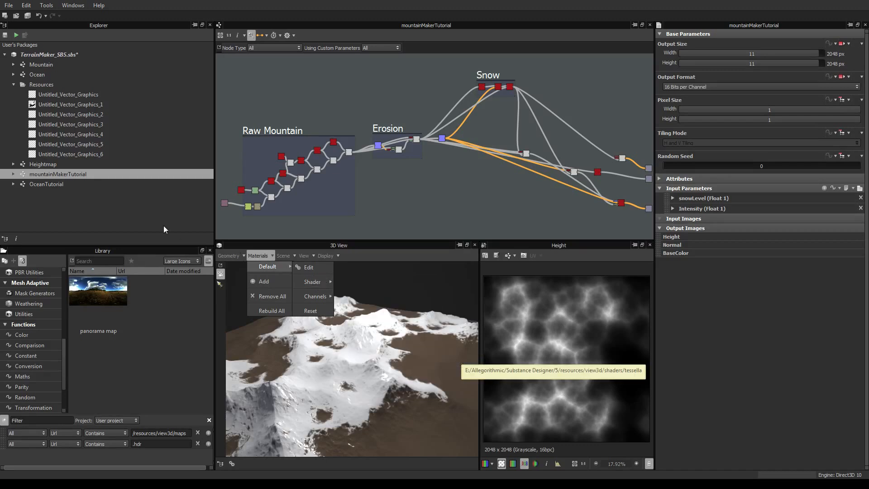
# Check which geometry primitive the 3D view uses for the terrain.
pyautogui.click(243, 255)
pyautogui.moveTo(272, 267)
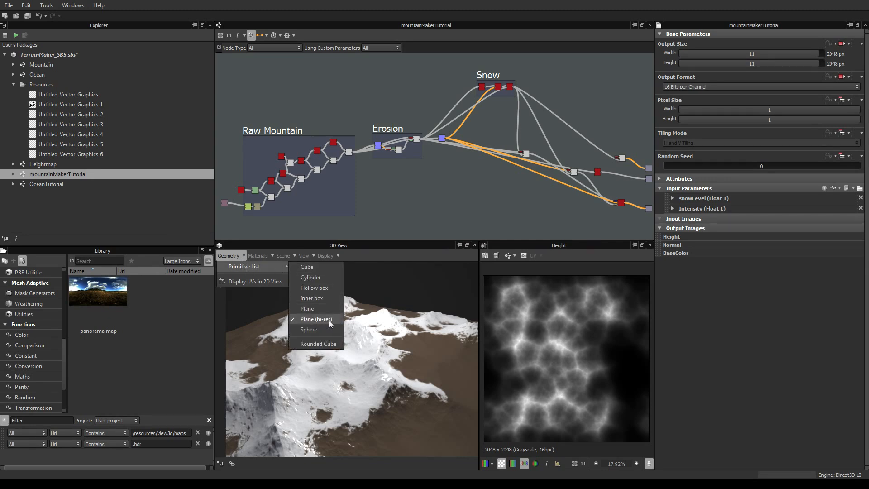
pyautogui.click(374, 341)
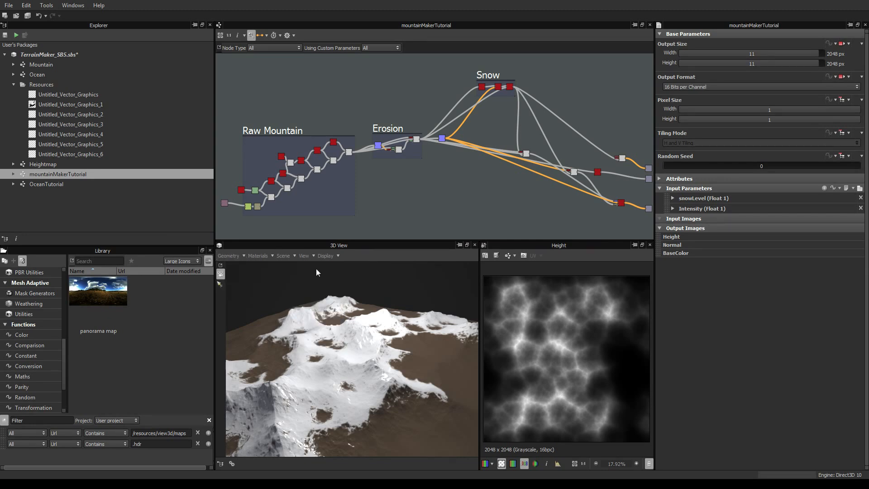
# Turn on the wireframe display in the 3D view and inspect the terrain's mesh density up close.
pyautogui.click(330, 259)
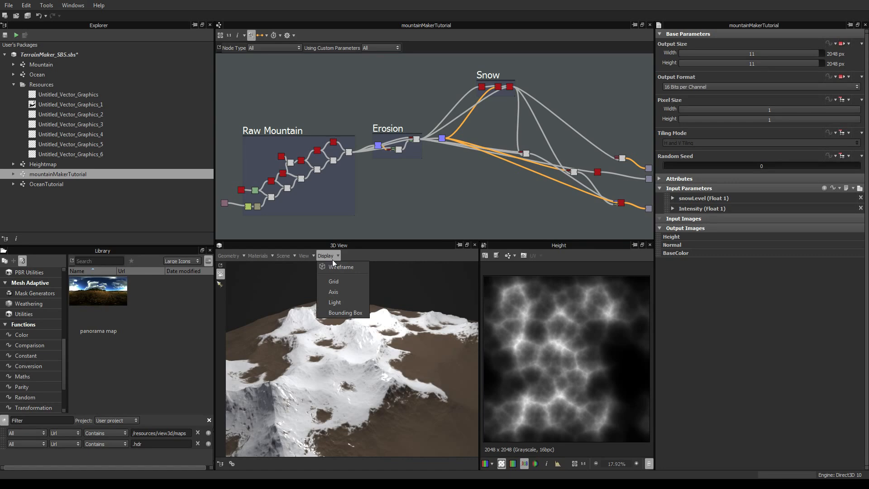
pyautogui.click(333, 268)
pyautogui.moveTo(303, 334); pyautogui.dragTo(358, 362)
pyautogui.scroll(5, 358, 347)
pyautogui.scroll(5, 358, 349)
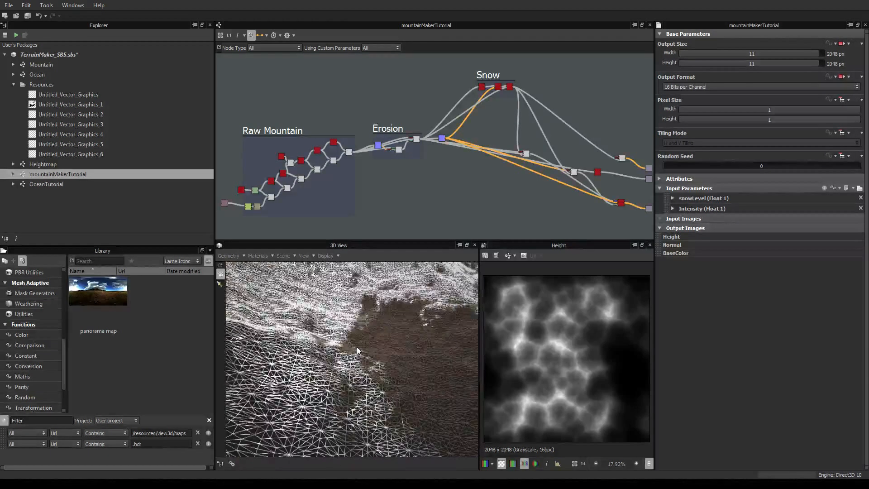
pyautogui.scroll(-10, 357, 347)
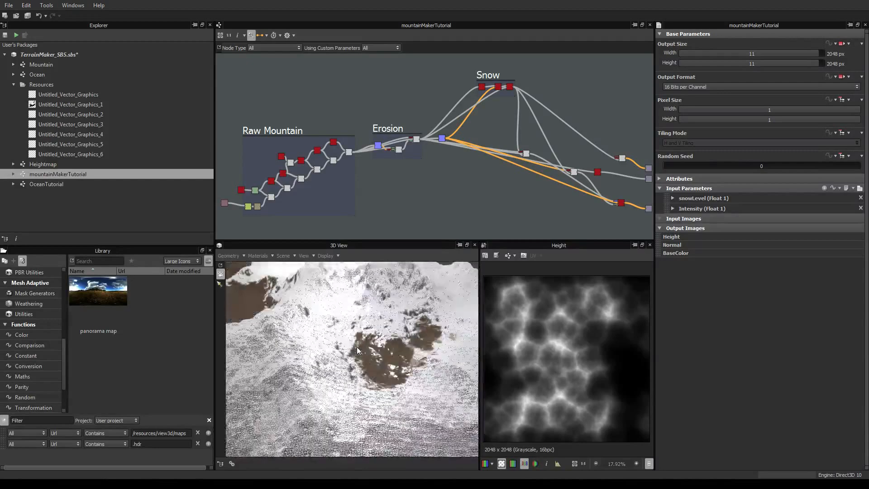
pyautogui.moveTo(353, 347); pyautogui.dragTo(340, 326)
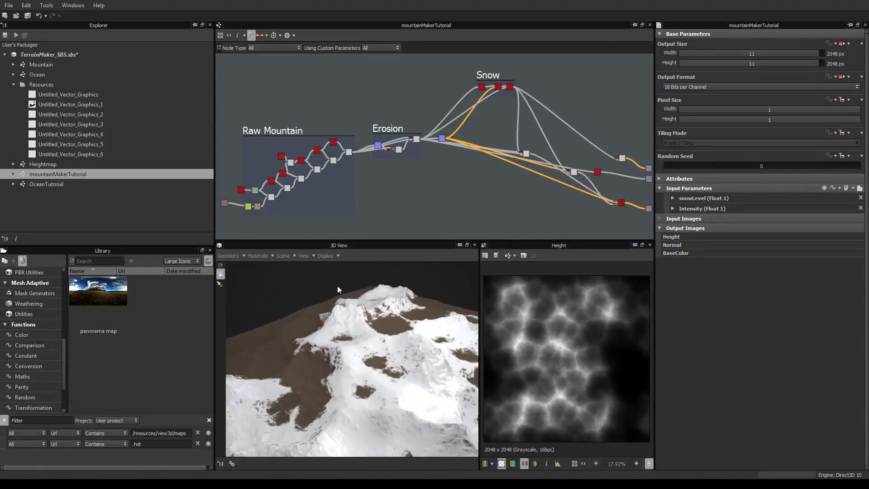
# Turn off the wireframe display and examine the shaded snowy terrain in 3D.
pyautogui.click(332, 255)
pyautogui.click(336, 264)
pyautogui.scroll(8, 353, 353)
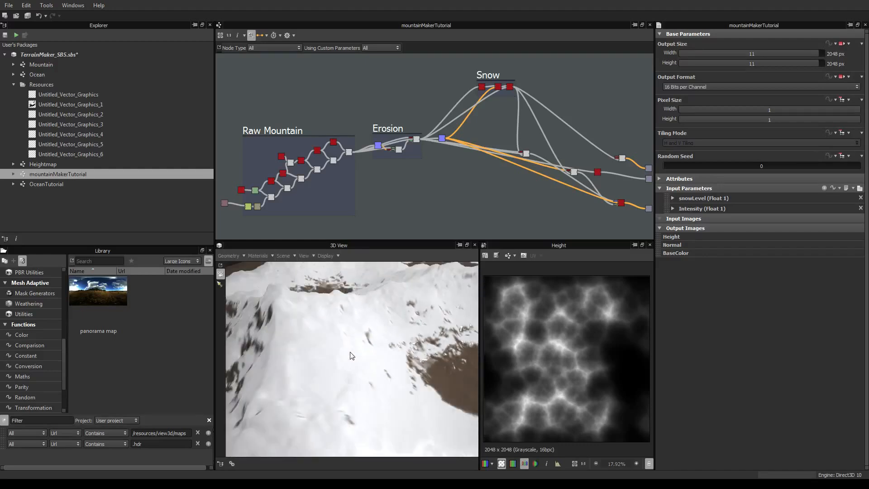
pyautogui.scroll(-4, 353, 353)
pyautogui.moveTo(354, 354); pyautogui.dragTo(303, 315)
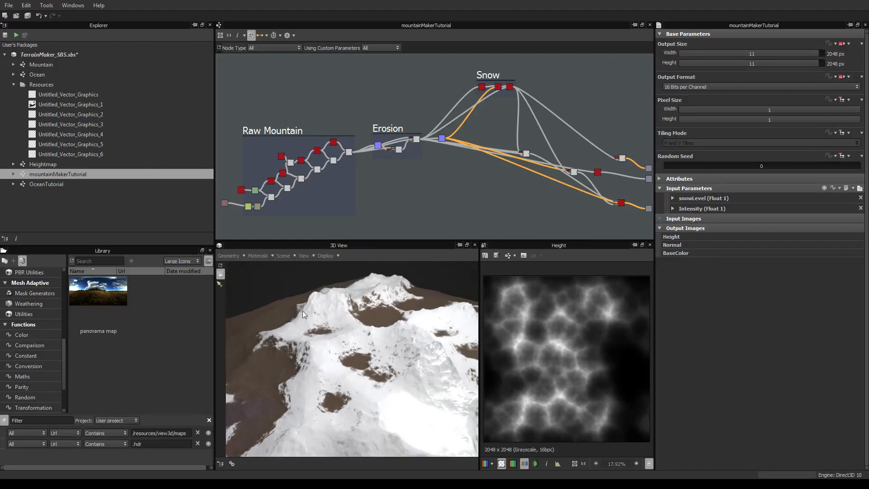
# Open the default material's properties, try a larger height scale on the terrain, and return the scale to 2.
pyautogui.click(272, 260)
pyautogui.moveTo(285, 266)
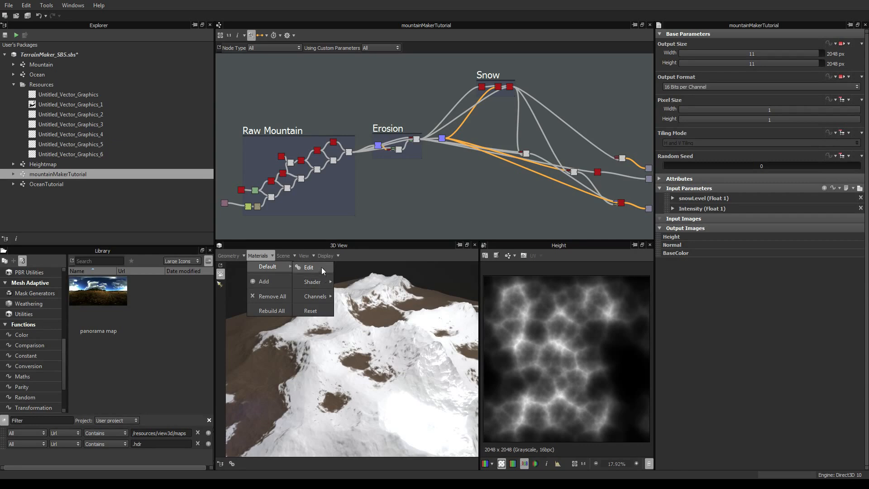
pyautogui.click(321, 267)
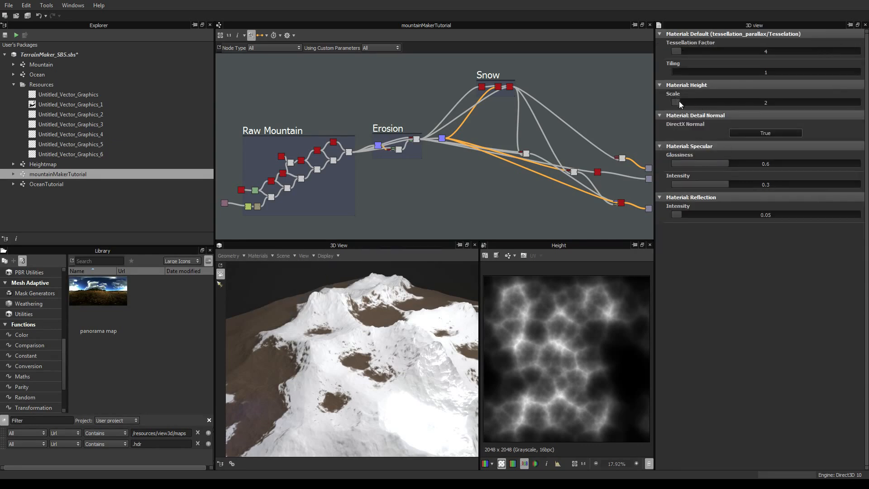
pyautogui.moveTo(680, 102); pyautogui.dragTo(684, 103)
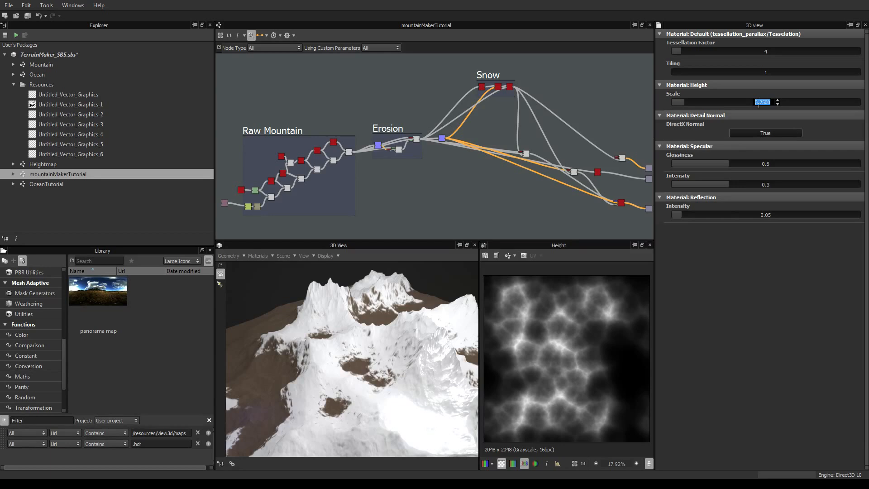
pyautogui.press('Return')
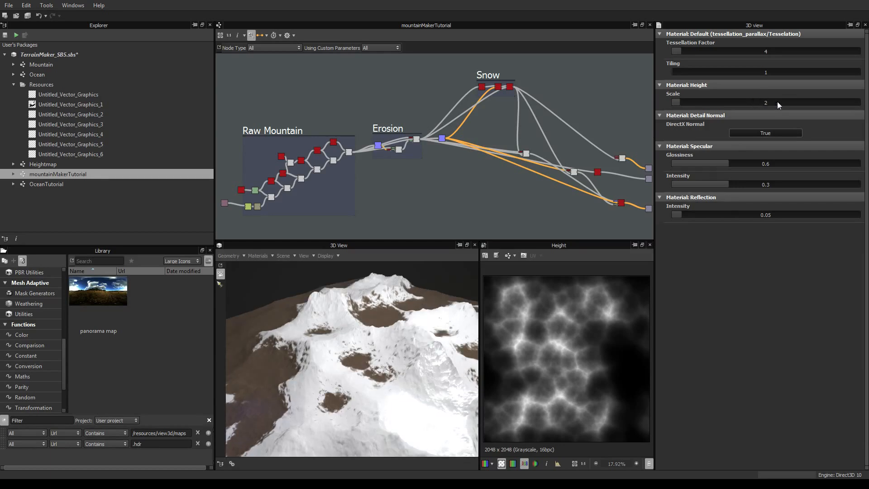
# Open the OceanTutorial graph and look over its template output nodes.
pyautogui.moveTo(353, 300); pyautogui.dragTo(370, 350)
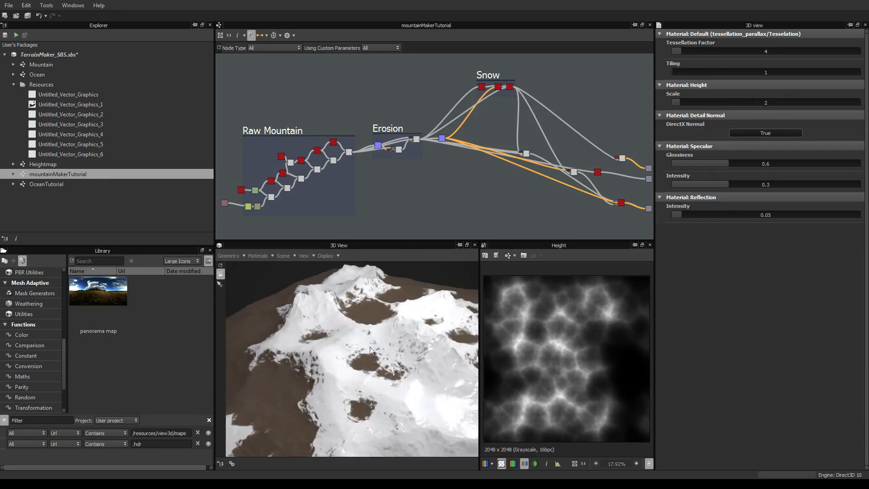
pyautogui.doubleClick(45, 184)
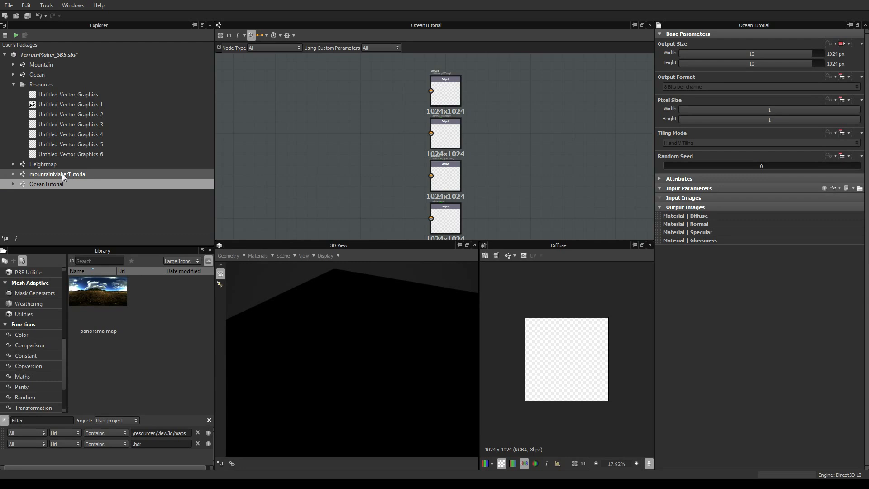
pyautogui.moveTo(373, 191); pyautogui.dragTo(409, 180, button='middle')
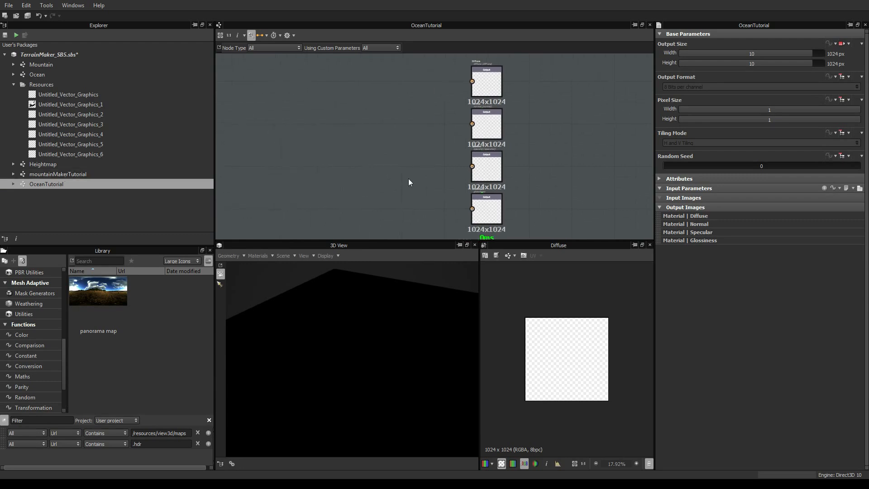
# Return to the mountainMakerTutorial graph and examine its Erosion and Snow sections, the output branches and the 3D terrain.
pyautogui.doubleClick(55, 174)
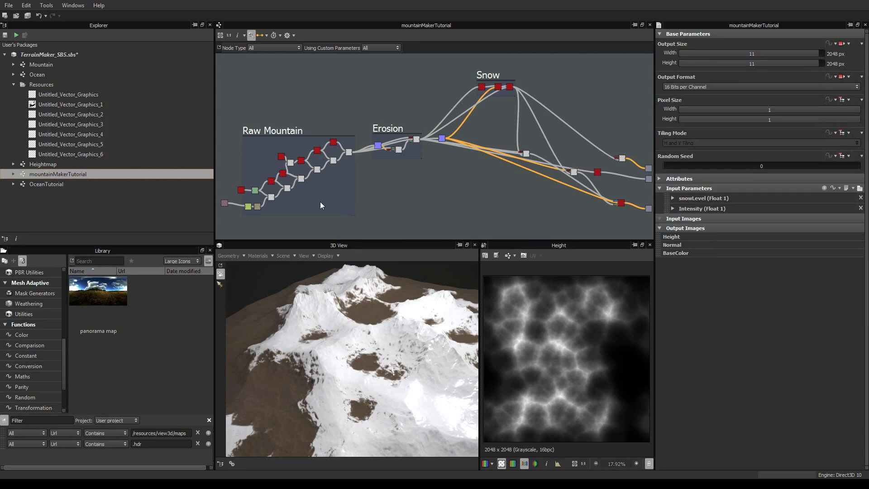
pyautogui.moveTo(317, 202)
pyautogui.mouseDown(button='middle')
pyautogui.moveTo(376, 206)
pyautogui.moveTo(329, 202)
pyautogui.mouseUp(button='middle')
pyautogui.moveTo(497, 188); pyautogui.dragTo(412, 212, button='middle')
pyautogui.scroll(-2, 416, 211)
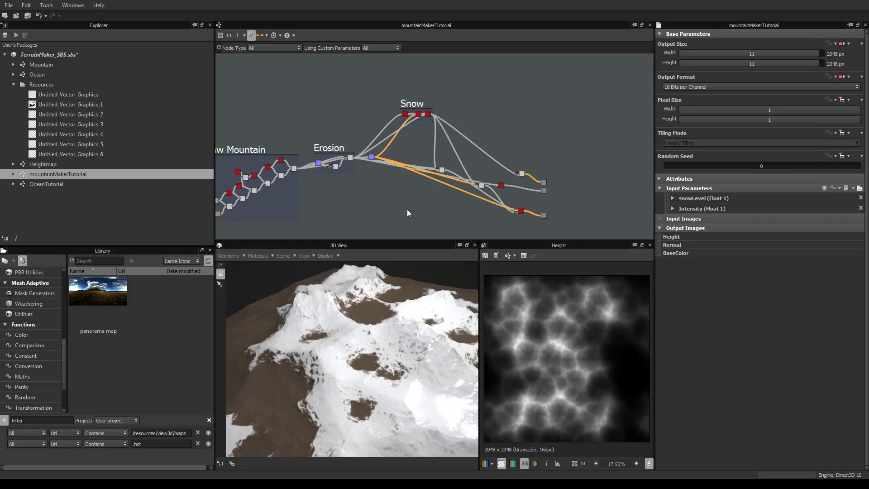
pyautogui.moveTo(412, 201); pyautogui.dragTo(400, 174, button='middle')
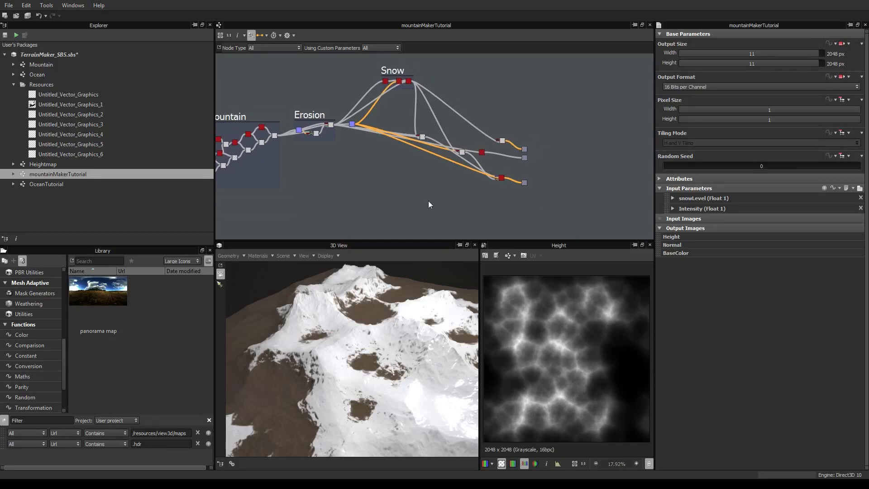
pyautogui.moveTo(421, 212); pyautogui.dragTo(425, 183, button='middle')
pyautogui.scroll(3, 379, 198)
pyautogui.moveTo(374, 155); pyautogui.dragTo(368, 186, button='middle')
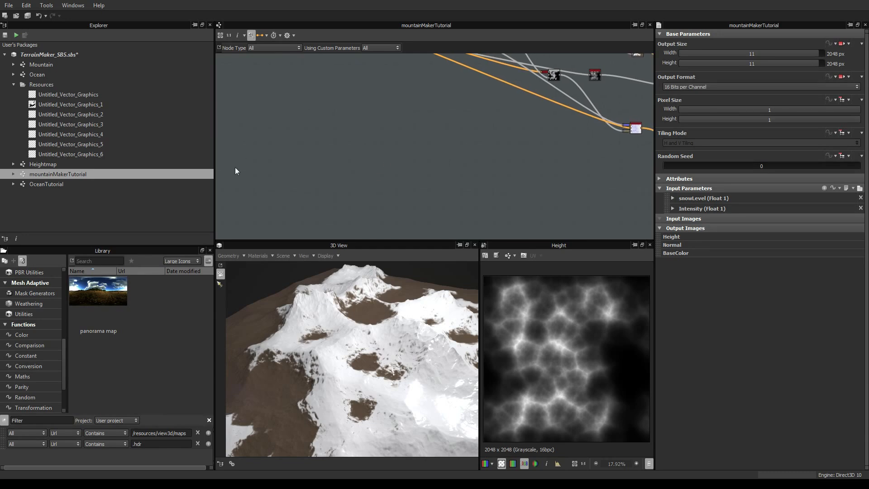
pyautogui.moveTo(346, 376); pyautogui.dragTo(381, 399)
pyautogui.moveTo(329, 392); pyautogui.dragTo(358, 353)
pyautogui.moveTo(459, 138); pyautogui.dragTo(442, 215, button='middle')
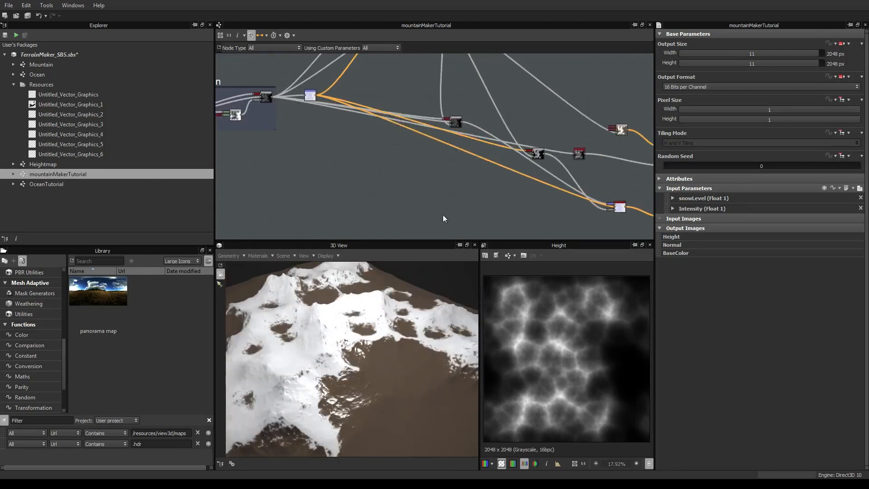
# Delete the curved-stroke vector node that feeds the Distance node at the start of the Raw Mountain section.
pyautogui.moveTo(410, 192); pyautogui.dragTo(366, 221, button='middle')
pyautogui.scroll(-3, 366, 221)
pyautogui.moveTo(356, 191); pyautogui.dragTo(433, 159, button='middle')
pyautogui.moveTo(310, 175); pyautogui.dragTo(504, 170, button='middle')
pyautogui.scroll(5, 410, 186)
pyautogui.moveTo(274, 192); pyautogui.dragTo(312, 151, button='middle')
pyautogui.scroll(4, 362, 149)
pyautogui.moveTo(346, 154); pyautogui.dragTo(345, 151)
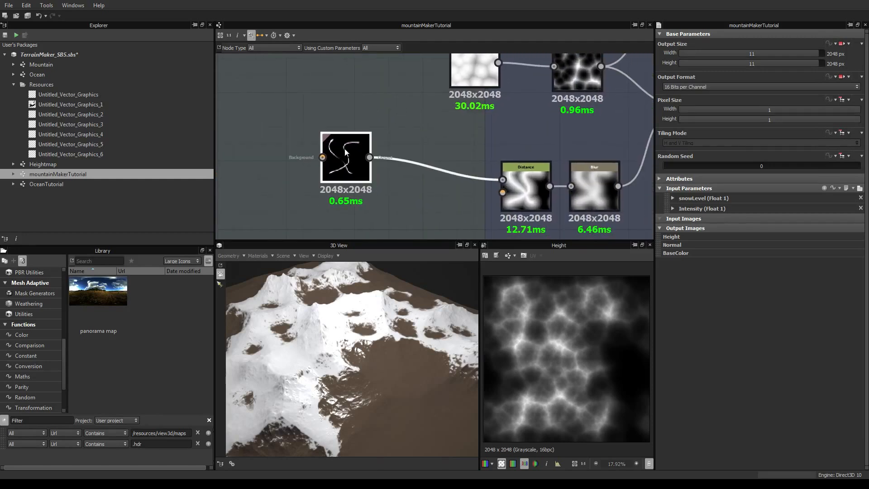
pyautogui.press('Delete')
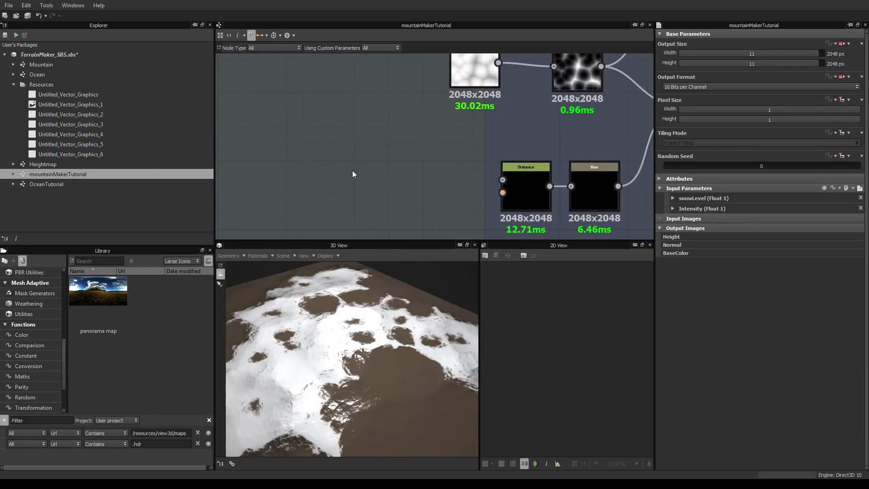
# Add a Grayscale Image Input node in its place and connect its output to the Distance node's first input.
pyautogui.rightClick(353, 171)
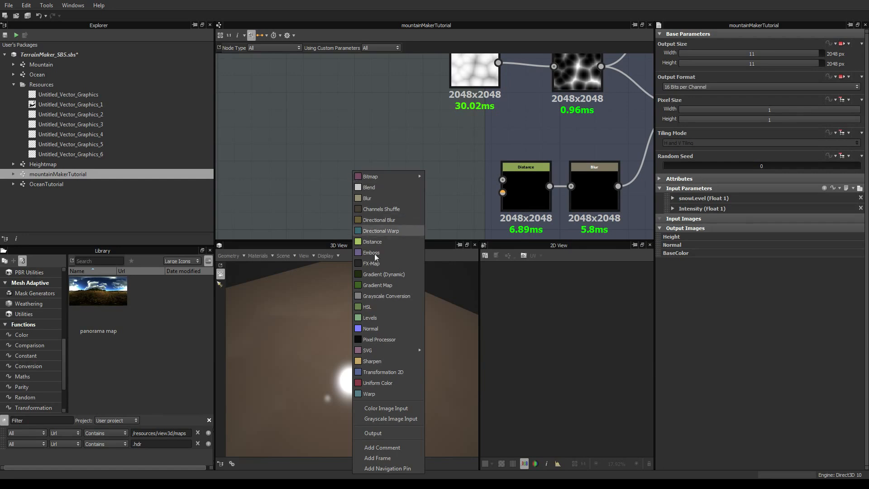
pyautogui.click(397, 419)
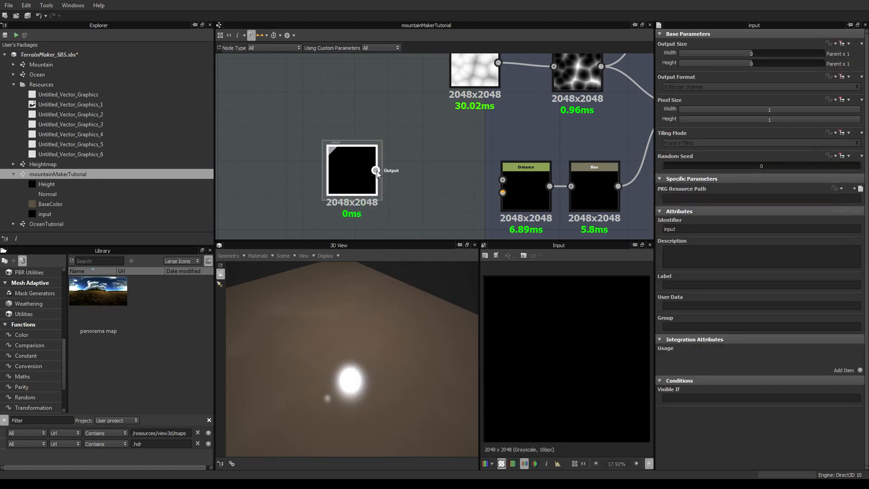
pyautogui.moveTo(376, 170); pyautogui.dragTo(495, 177)
# Follow the graph from the Raw Mountain section to its end and examine the BaseColor, Height and Normal output nodes.
pyautogui.scroll(-4, 532, 141)
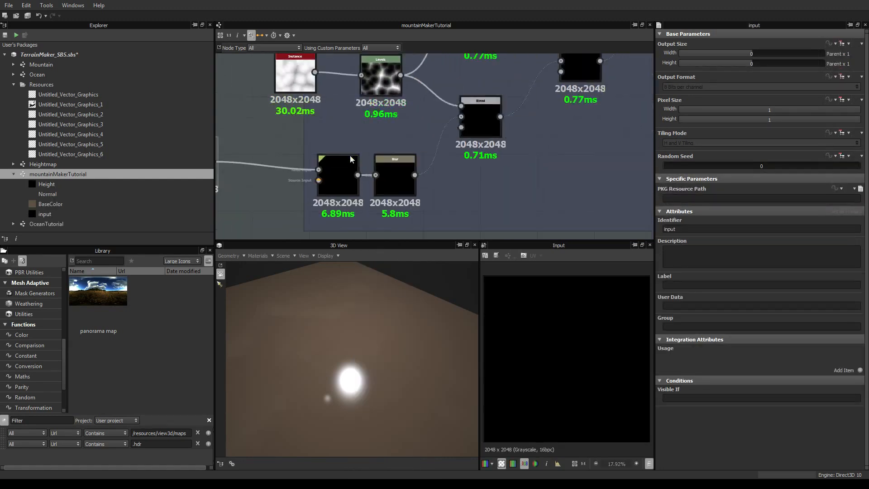
pyautogui.moveTo(528, 139); pyautogui.dragTo(283, 192, button='middle')
pyautogui.scroll(-1, 283, 192)
pyautogui.moveTo(553, 104); pyautogui.dragTo(332, 211, button='middle')
pyautogui.scroll(-3, 336, 209)
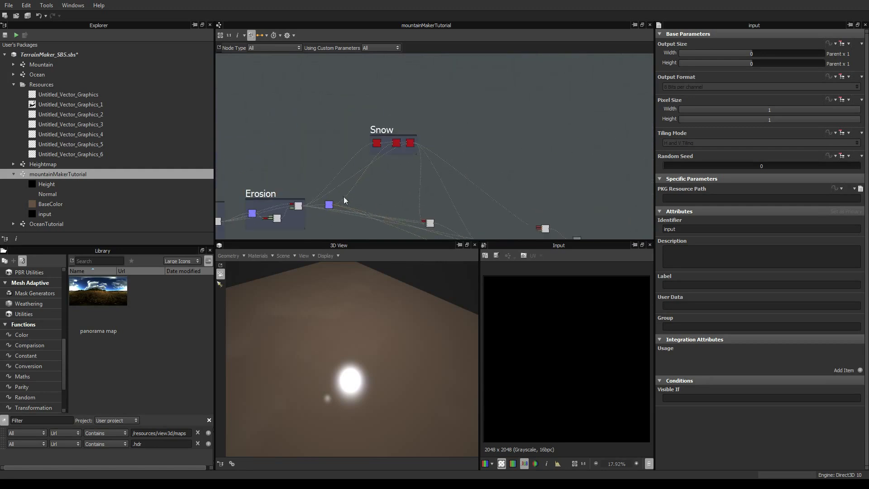
pyautogui.moveTo(533, 208); pyautogui.dragTo(381, 107, button='middle')
pyautogui.scroll(5, 436, 122)
pyautogui.moveTo(490, 194); pyautogui.dragTo(493, 109, button='middle')
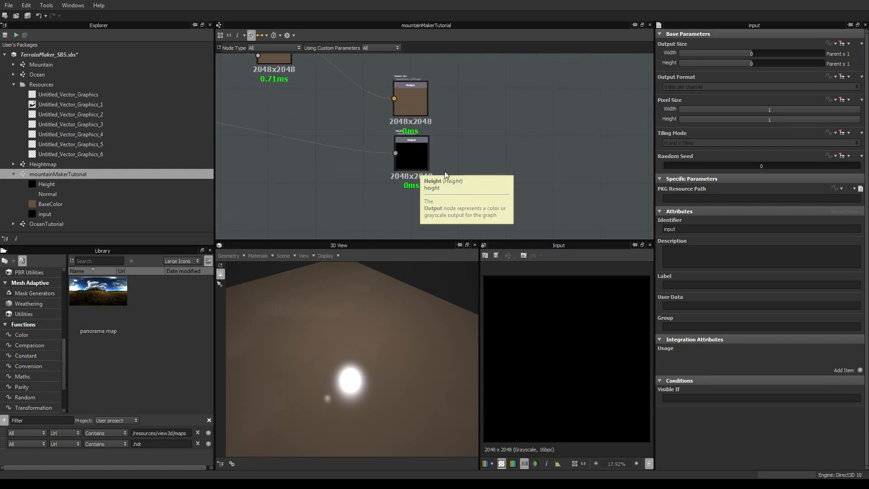
pyautogui.moveTo(426, 203); pyautogui.dragTo(455, 116, button='middle')
pyautogui.scroll(4, 441, 137)
pyautogui.scroll(-4, 455, 117)
pyautogui.moveTo(507, 101); pyautogui.dragTo(496, 146, button='middle')
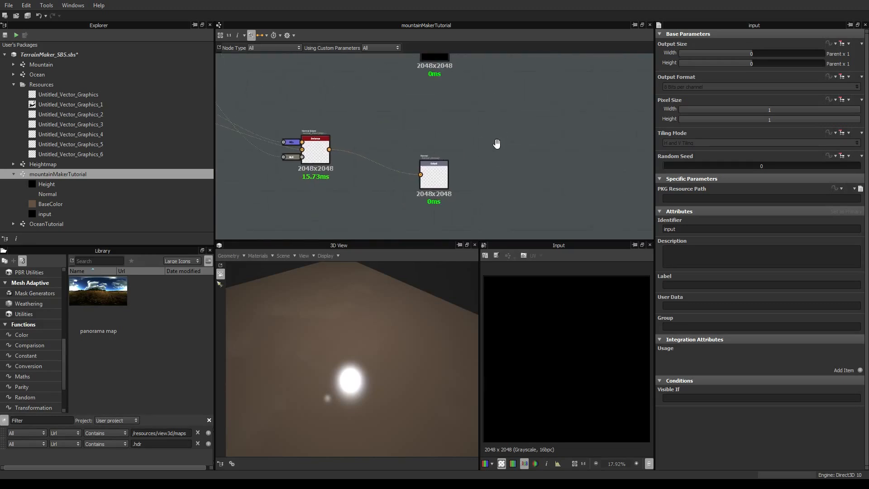
# Save the TerrainMaker_SBS package.
pyautogui.scroll(-3, 497, 146)
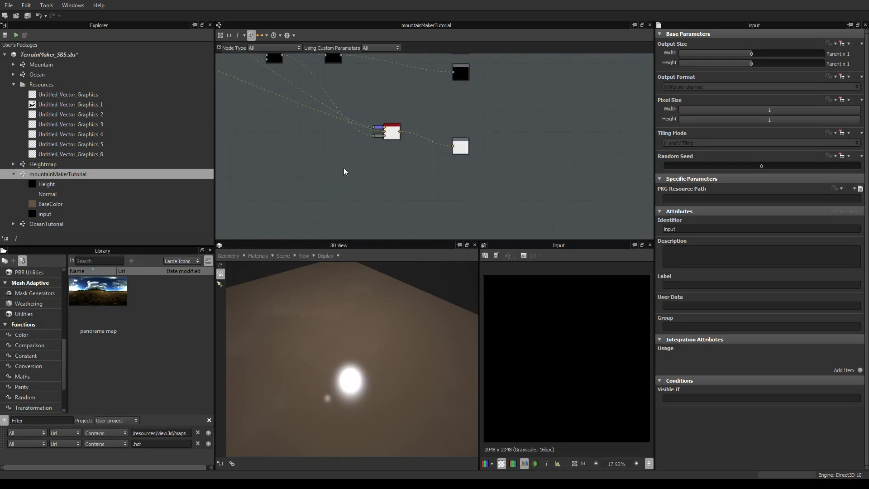
pyautogui.hotkey('ctrl', 's')
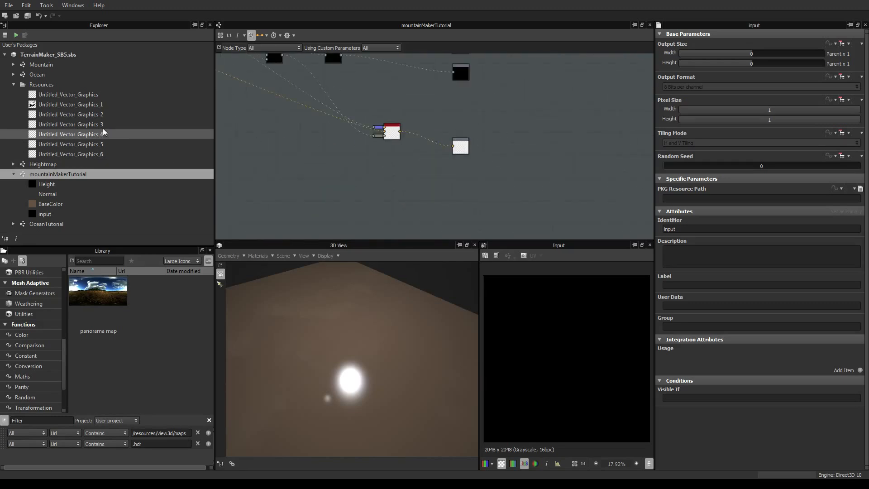
# Open the OceanTutorial graph and place the mountainMakerTutorial graph in it as an instance node ahead of the output nodes.
pyautogui.doubleClick(57, 224)
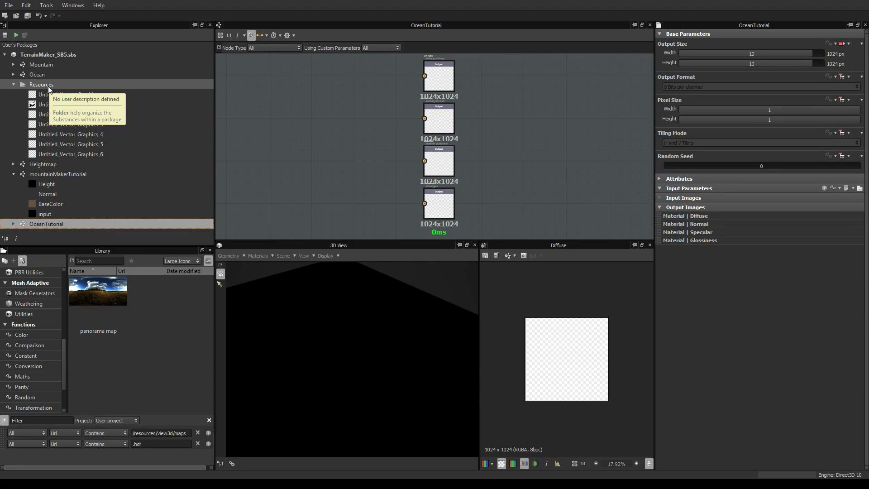
pyautogui.click(51, 175)
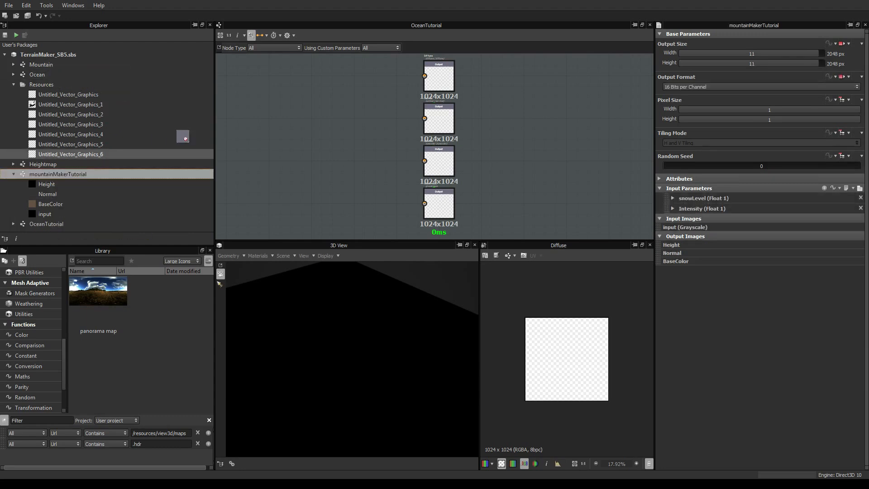
pyautogui.moveTo(185, 138); pyautogui.dragTo(281, 146)
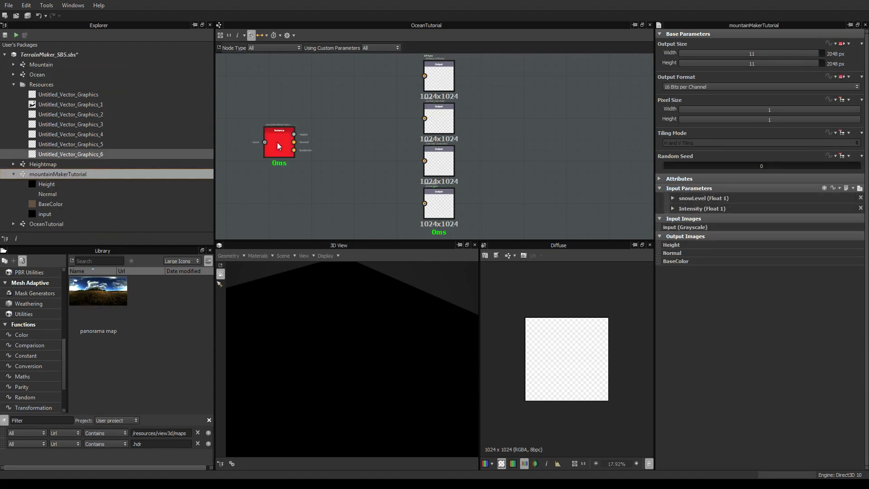
pyautogui.moveTo(319, 131); pyautogui.dragTo(327, 141, button='middle')
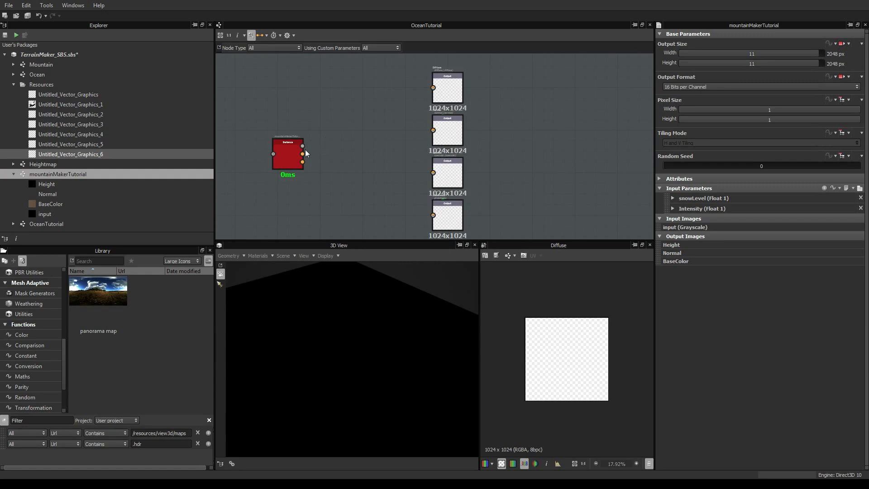
# Add a new Output node near the Diffuse output and set its usage to height.
pyautogui.moveTo(302, 146); pyautogui.dragTo(420, 164)
pyautogui.moveTo(423, 101); pyautogui.dragTo(316, 137)
pyautogui.moveTo(429, 88); pyautogui.dragTo(457, 120, button='middle')
pyautogui.scroll(2, 457, 120)
pyautogui.scroll(3, 516, 108)
pyautogui.moveTo(501, 103); pyautogui.dragTo(452, 142, button='middle')
pyautogui.scroll(-3, 452, 142)
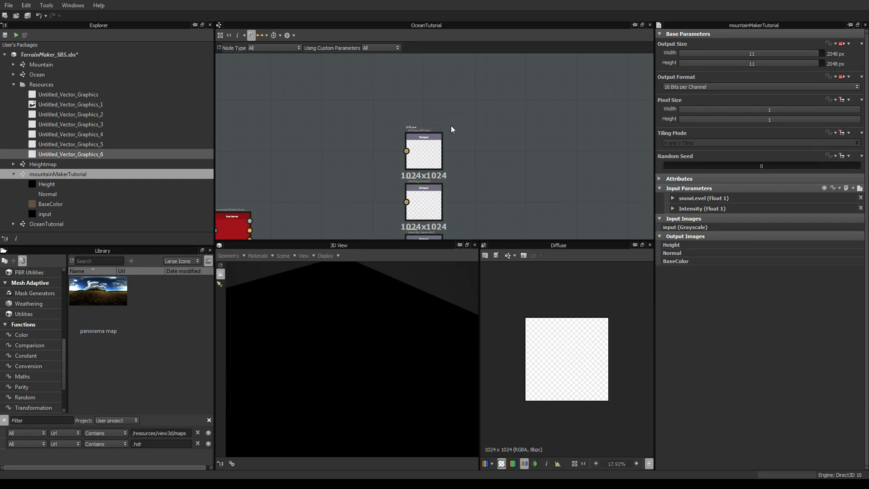
pyautogui.rightClick(492, 112)
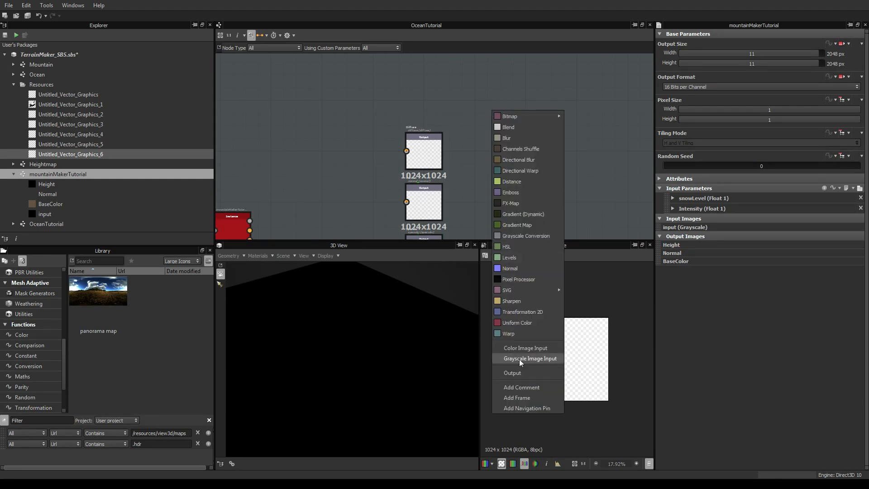
pyautogui.click(521, 374)
pyautogui.click(860, 234)
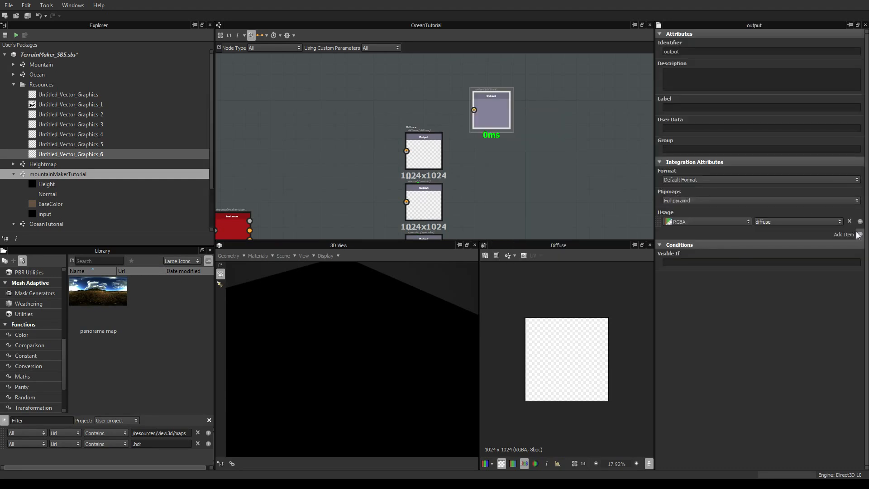
pyautogui.click(839, 222)
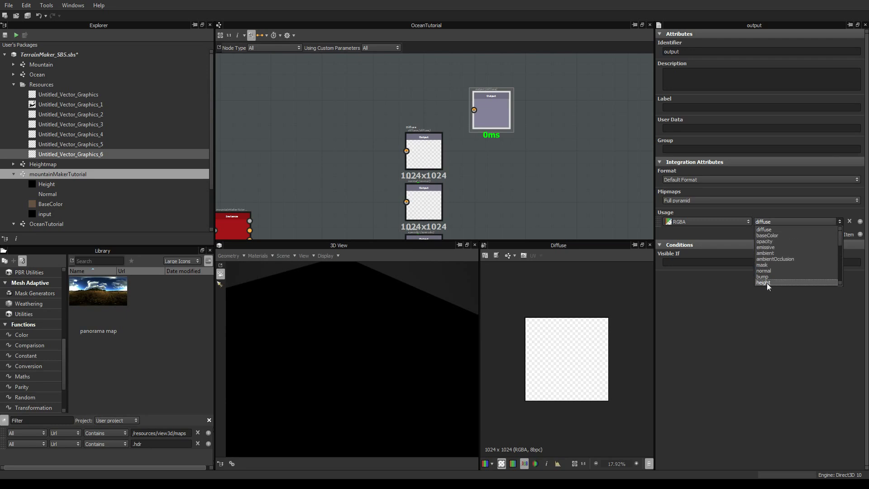
pyautogui.click(767, 282)
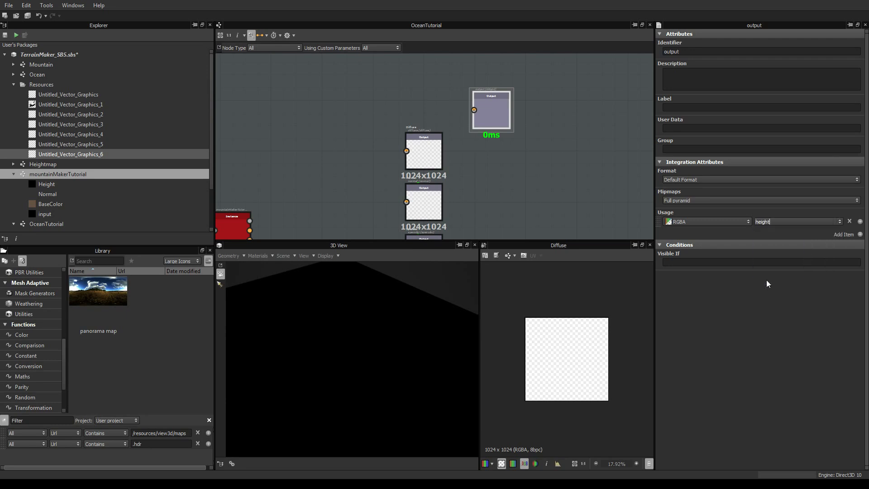
# Place the height output above the Diffuse output, connect the instance's Height output to it, and compute the node thumbnails.
pyautogui.moveTo(492, 108); pyautogui.dragTo(436, 100)
pyautogui.rightClick(507, 117)
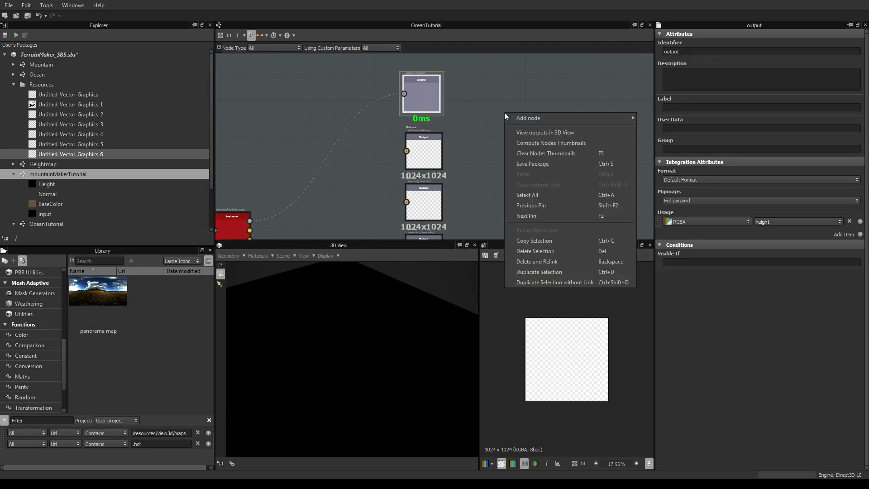
pyautogui.click(548, 143)
pyautogui.moveTo(374, 351); pyautogui.dragTo(380, 371)
pyautogui.scroll(-2, 365, 143)
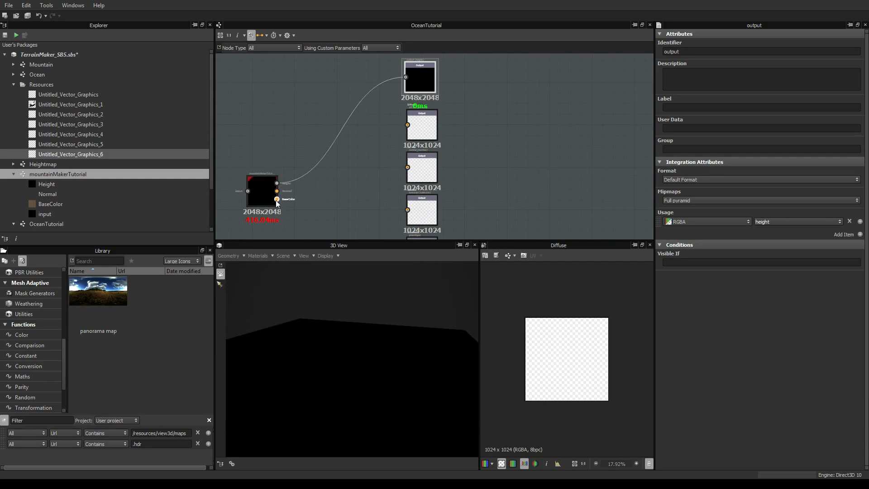
# Connect the instance's BaseColor output to the Diffuse output node and its Normal output to the Normal output node.
pyautogui.moveTo(277, 199); pyautogui.dragTo(407, 125)
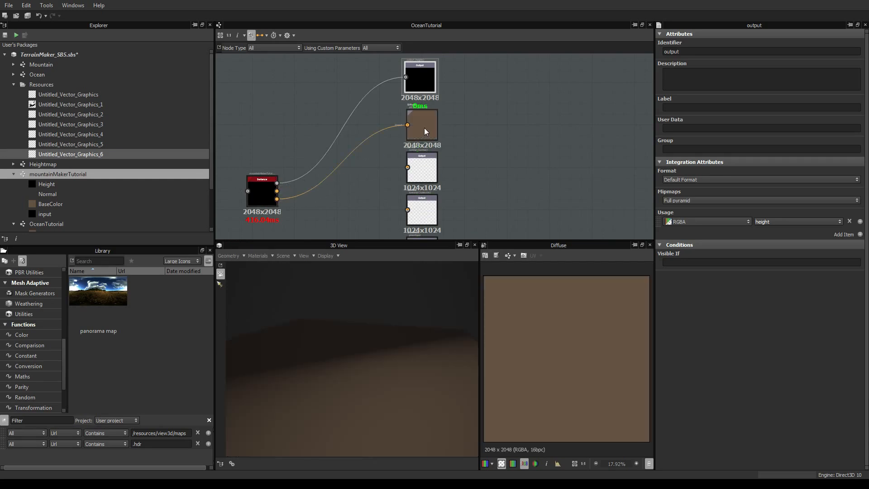
pyautogui.moveTo(390, 336); pyautogui.dragTo(403, 369)
pyautogui.scroll(5, 359, 185)
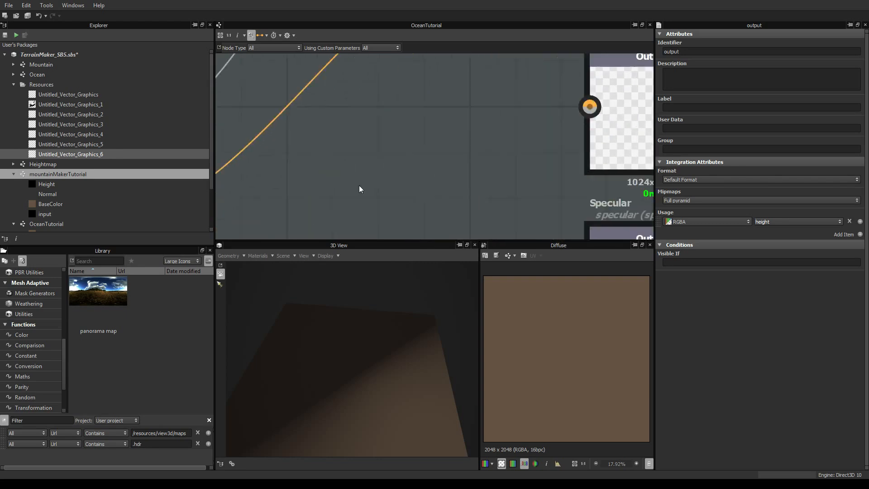
pyautogui.scroll(-4, 360, 186)
pyautogui.rightClick(586, 144)
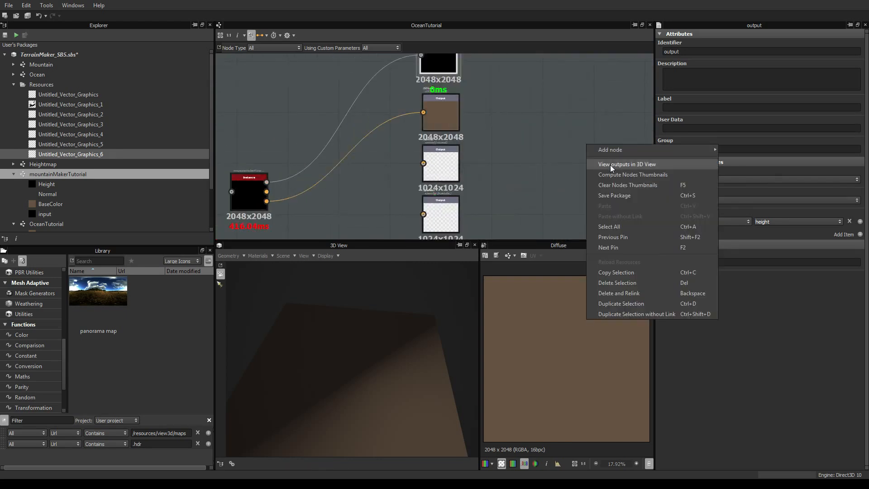
pyautogui.click(263, 253)
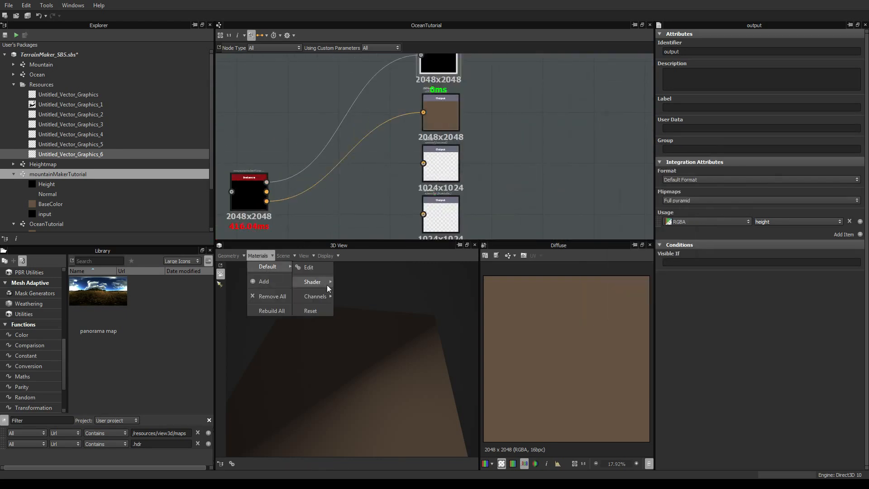
pyautogui.click(308, 211)
pyautogui.moveTo(267, 191); pyautogui.dragTo(436, 164)
pyautogui.moveTo(405, 320); pyautogui.dragTo(342, 355)
pyautogui.moveTo(341, 355); pyautogui.dragTo(360, 338, button='right')
pyautogui.moveTo(360, 338); pyautogui.dragTo(393, 295)
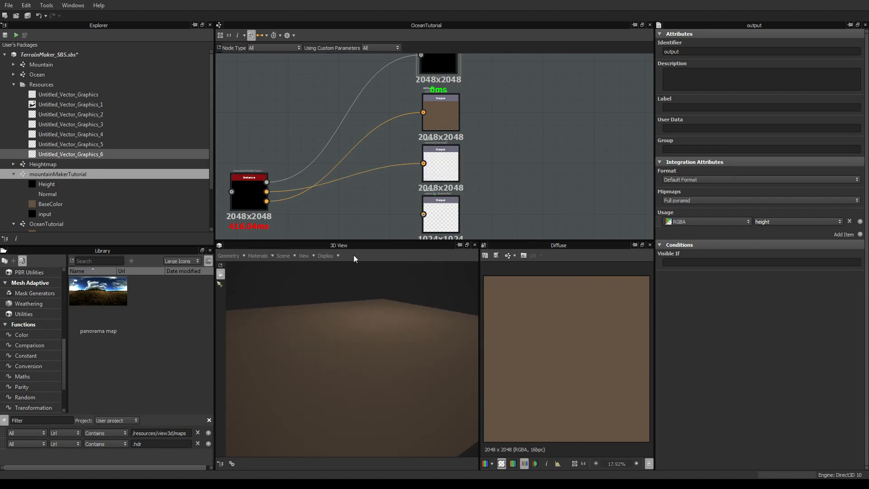
# Add an SVG node with a new vector resource ahead of the mountain instance, keeping the default name and 512 px size.
pyautogui.moveTo(236, 163); pyautogui.dragTo(333, 150, button='middle')
pyautogui.scroll(-4, 331, 151)
pyautogui.scroll(3, 324, 181)
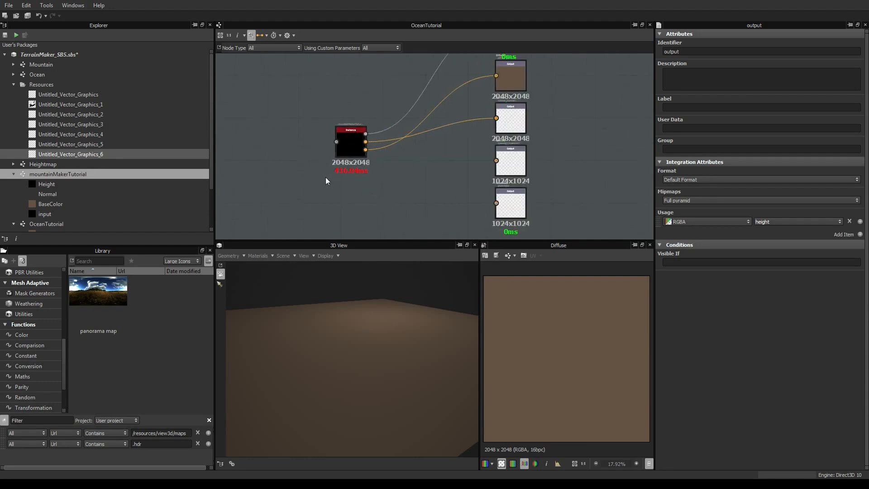
pyautogui.moveTo(279, 154); pyautogui.dragTo(308, 172, button='middle')
pyautogui.scroll(3, 308, 171)
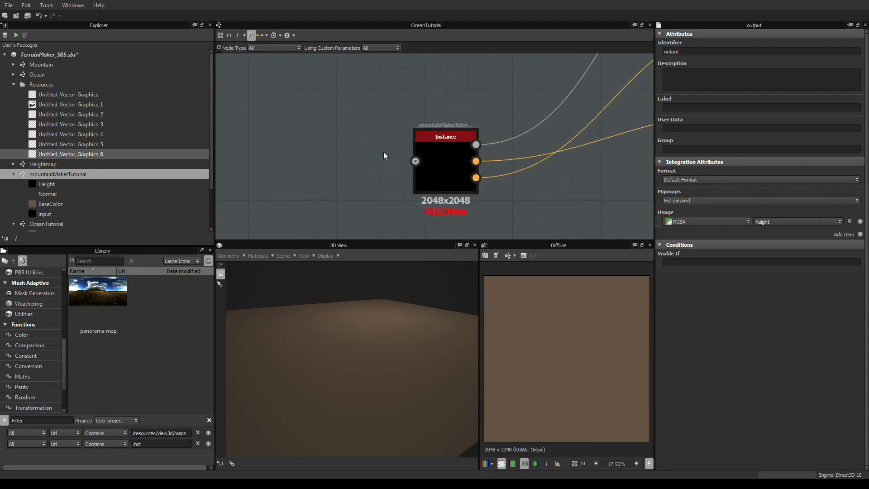
pyautogui.rightClick(300, 162)
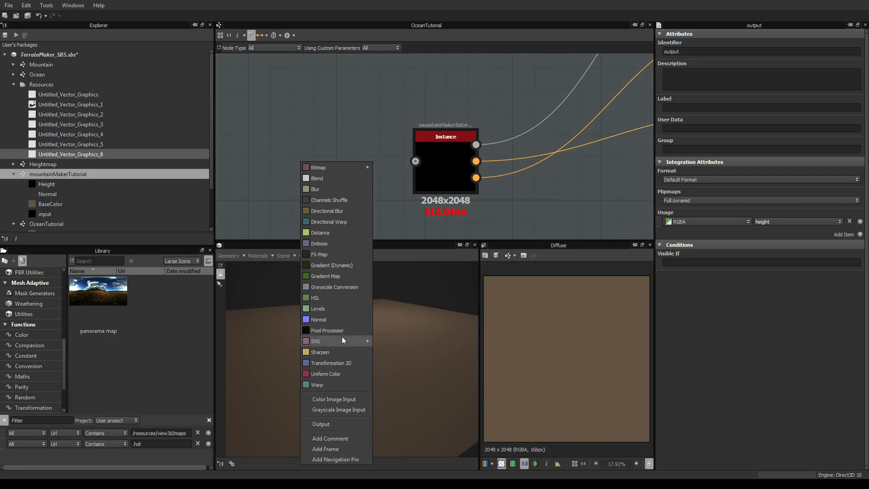
pyautogui.moveTo(362, 342)
pyautogui.click(398, 343)
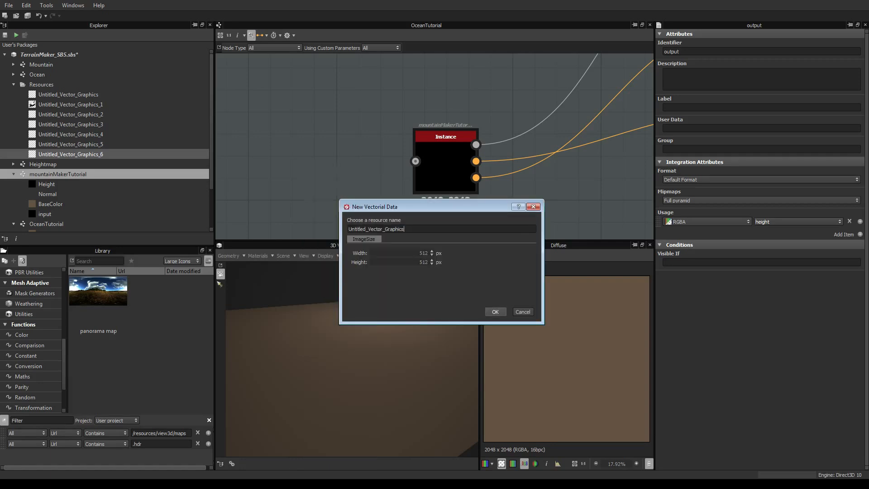
pyautogui.click(496, 311)
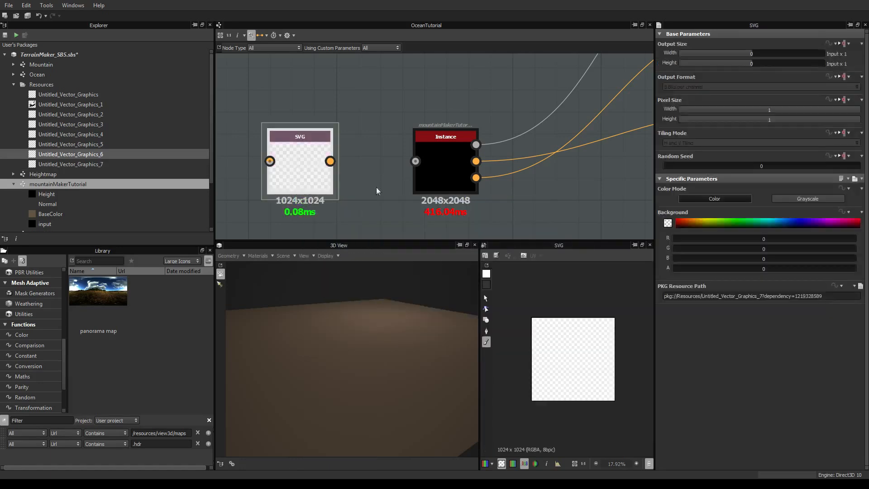
# Connect the SVG node to the mountain instance's input and draw a curved white brush stroke on its canvas.
pyautogui.moveTo(330, 161); pyautogui.dragTo(412, 163)
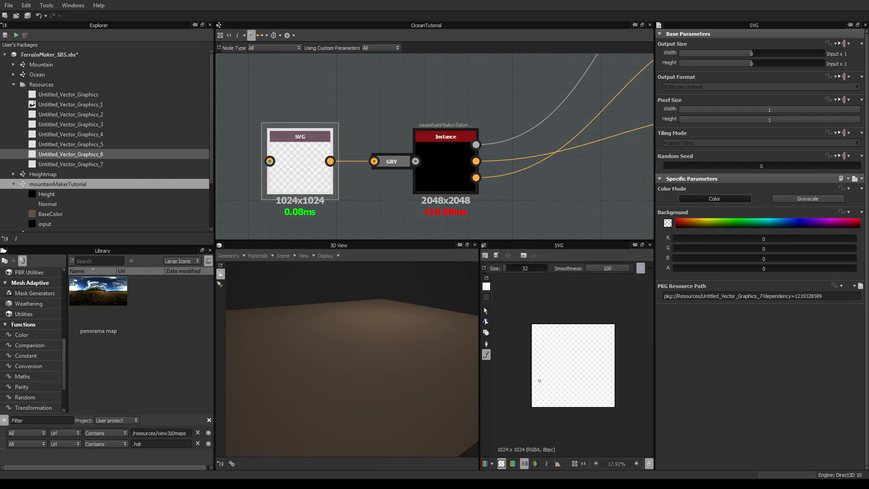
pyautogui.moveTo(575, 344); pyautogui.dragTo(560, 393)
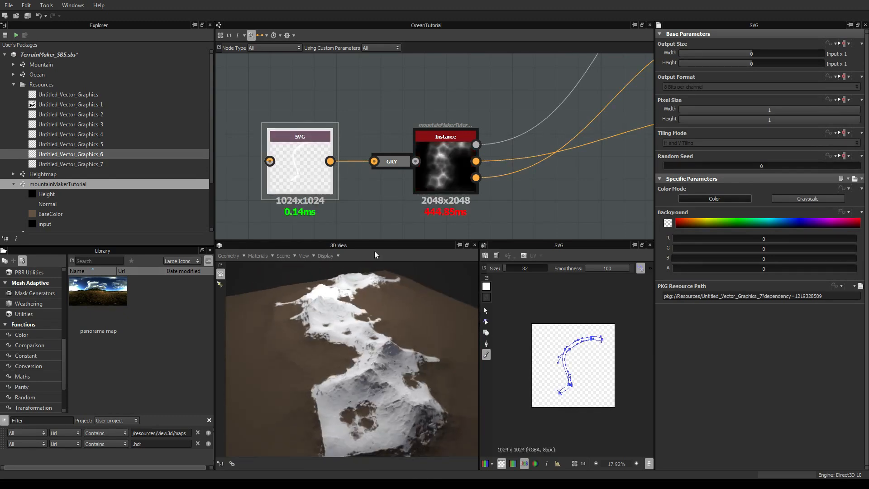
pyautogui.moveTo(300, 149); pyautogui.dragTo(293, 155)
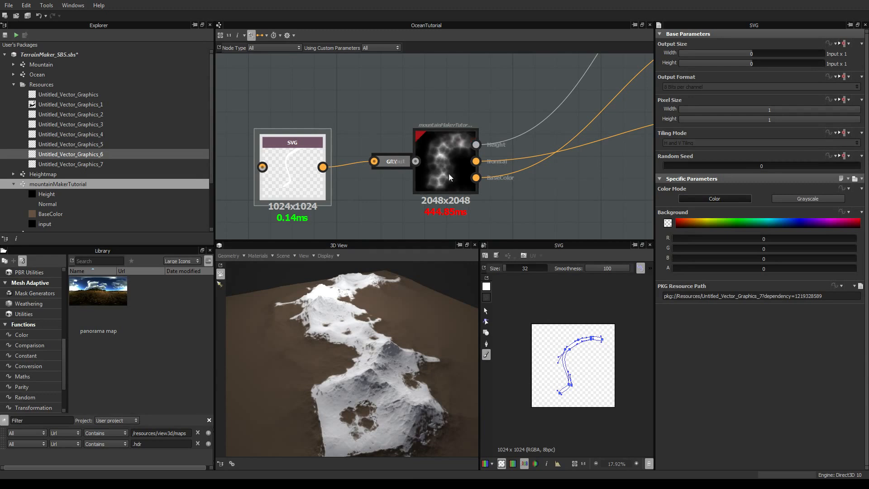
# Delete the automatic grayscale conversion node, set the SVG node's color mode to Grayscale, and reconnect it directly to the instance.
pyautogui.click(391, 162)
pyautogui.press('Delete')
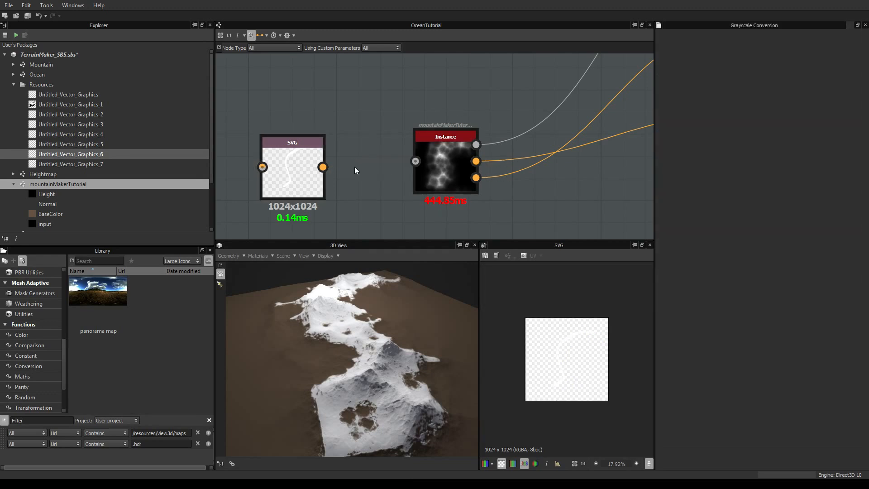
pyautogui.click(293, 167)
pyautogui.click(807, 199)
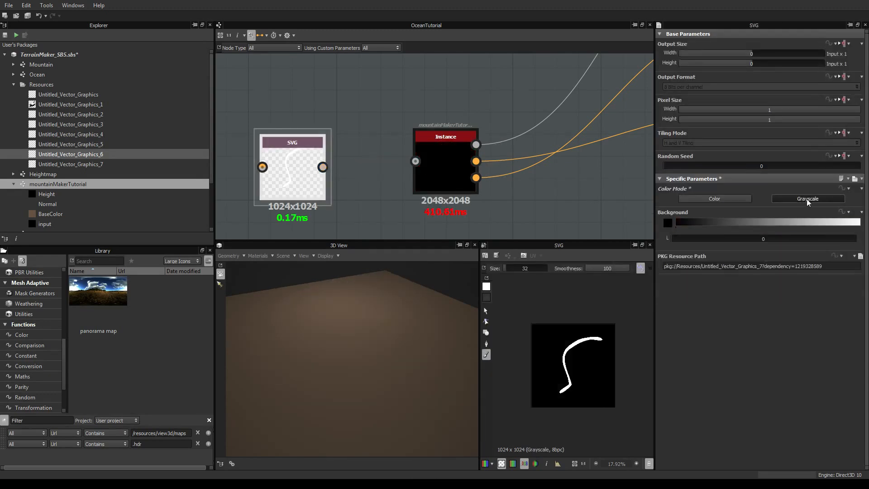
pyautogui.moveTo(324, 167); pyautogui.dragTo(408, 165)
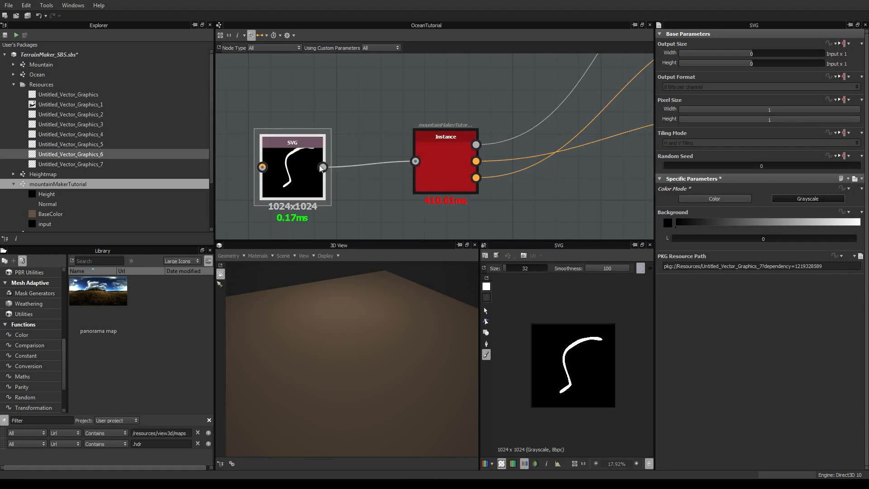
pyautogui.scroll(-3, 442, 163)
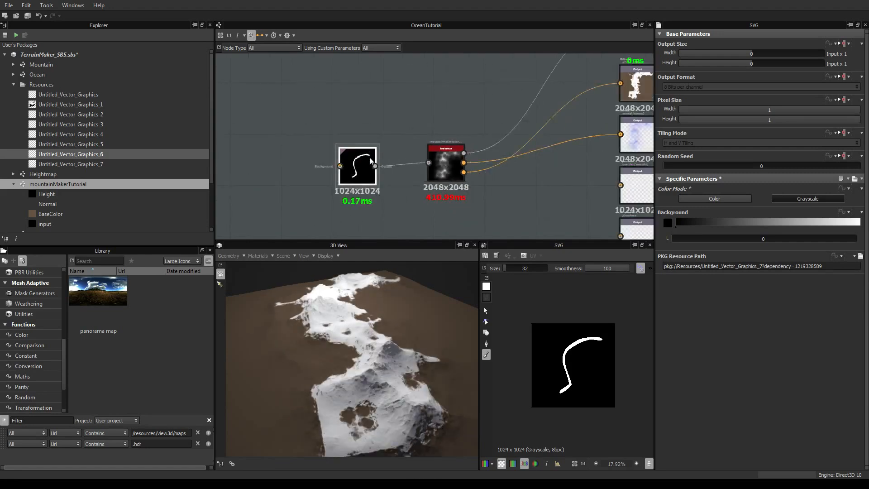
# Set the mountain instance's snowLevel parameter to 0.71.
pyautogui.moveTo(387, 298); pyautogui.dragTo(309, 317)
pyautogui.click(446, 165)
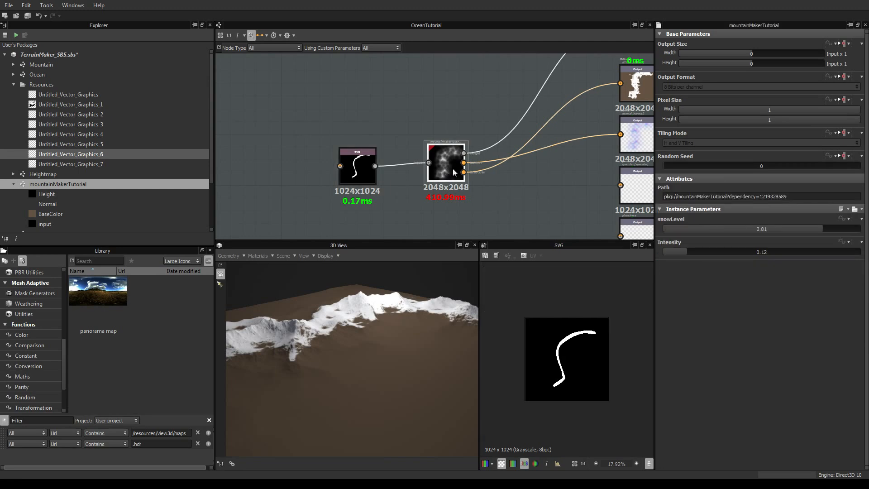
pyautogui.moveTo(818, 231); pyautogui.dragTo(804, 231)
# Dock the SVG node onto the mountain instance and move the pair farther away from the output nodes.
pyautogui.scroll(-2, 498, 211)
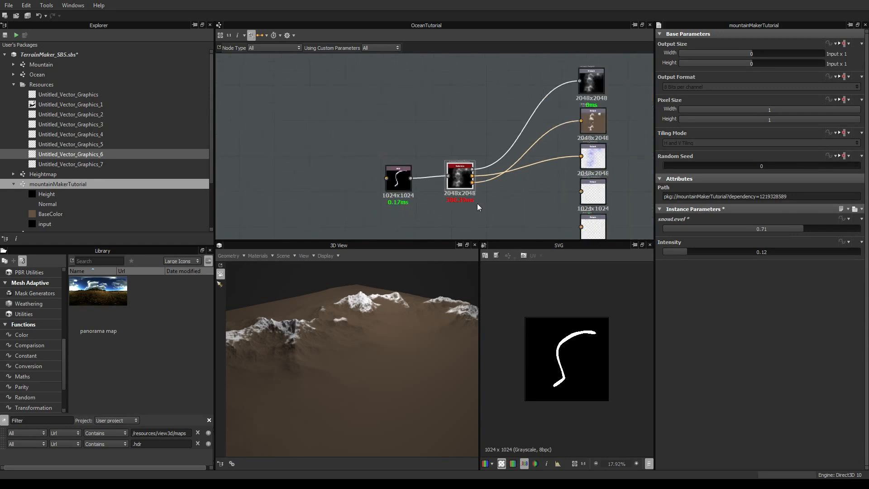
pyautogui.click(405, 183)
pyautogui.press('d')
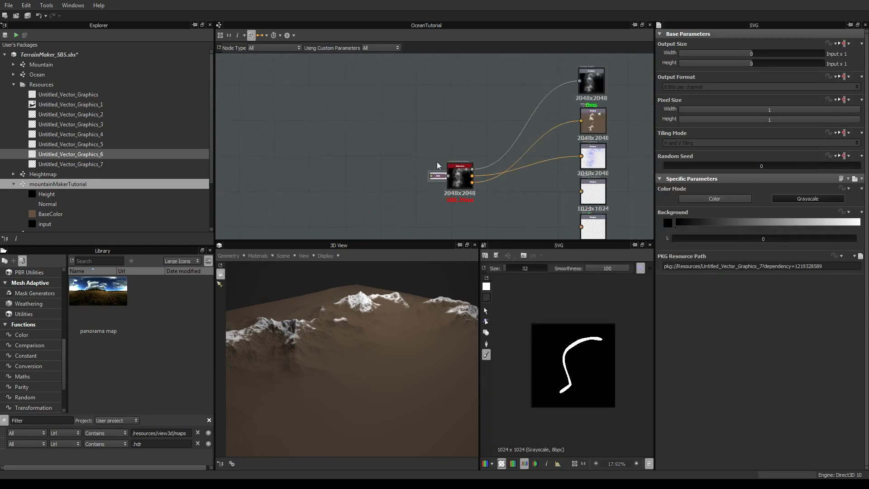
pyautogui.moveTo(465, 182); pyautogui.dragTo(280, 166)
pyautogui.moveTo(341, 195); pyautogui.dragTo(454, 187, button='middle')
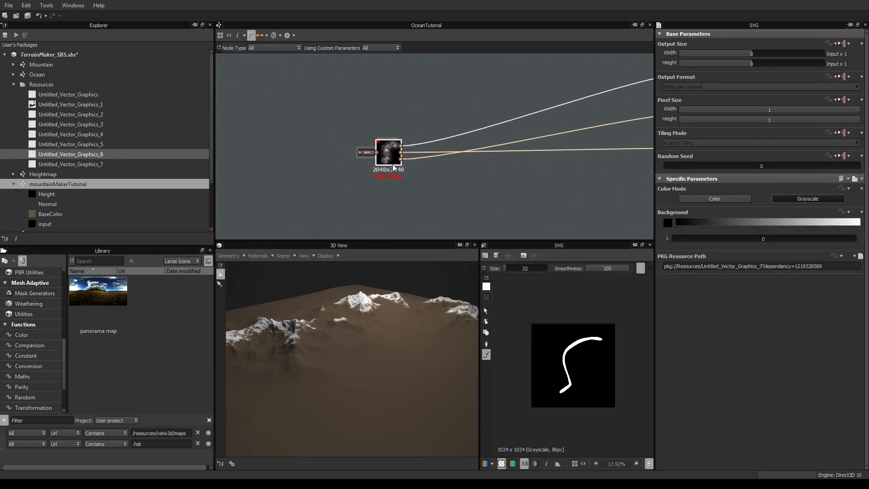
pyautogui.moveTo(390, 153); pyautogui.dragTo(314, 153)
# Add a frame around the docked SVG node and the mountain instance.
pyautogui.moveTo(254, 108); pyautogui.dragTo(324, 171)
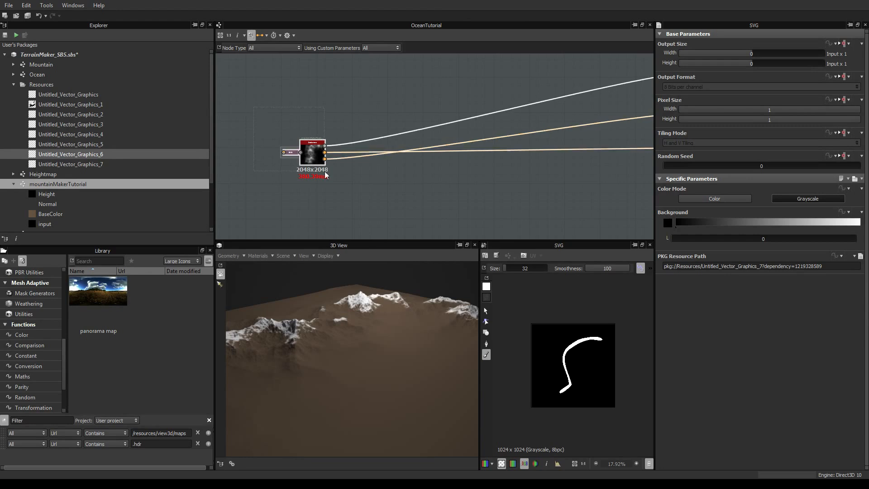
pyautogui.rightClick(362, 191)
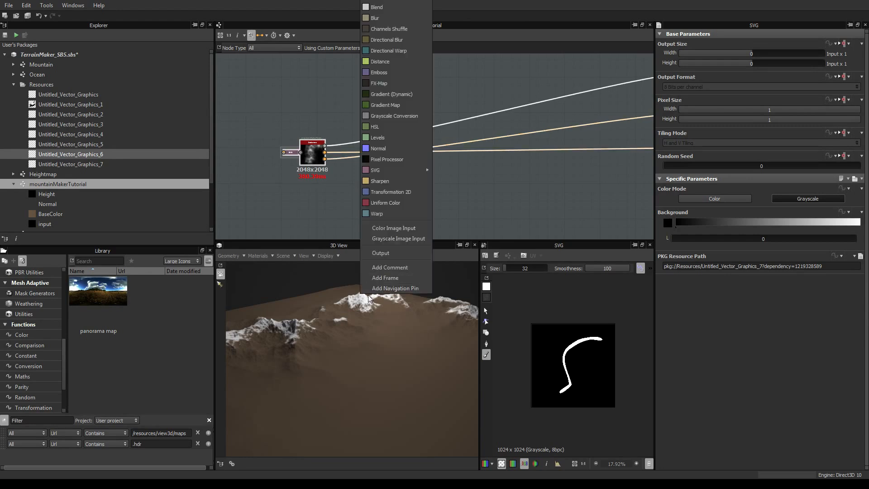
pyautogui.click(385, 278)
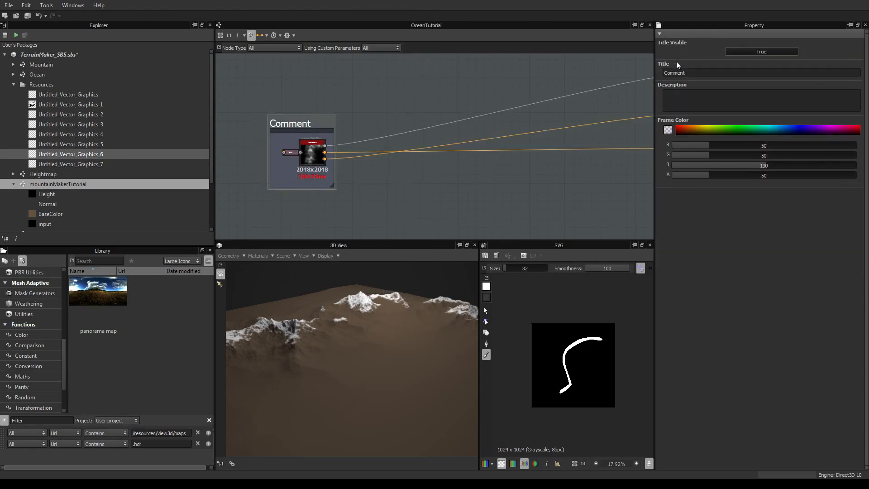
# Title the frame around the mountain instance "Mountains" and move it farther from the output nodes.
pyautogui.moveTo(664, 72); pyautogui.dragTo(680, 73)
pyautogui.write('H')
pyautogui.press('Return')
pyautogui.moveTo(311, 130); pyautogui.dragTo(287, 125)
pyautogui.moveTo(316, 175); pyautogui.dragTo(382, 170, button='middle')
pyautogui.scroll(-4, 325, 170)
pyautogui.scroll(2, 352, 167)
pyautogui.scroll(-1, 382, 170)
pyautogui.moveTo(372, 139); pyautogui.dragTo(299, 133)
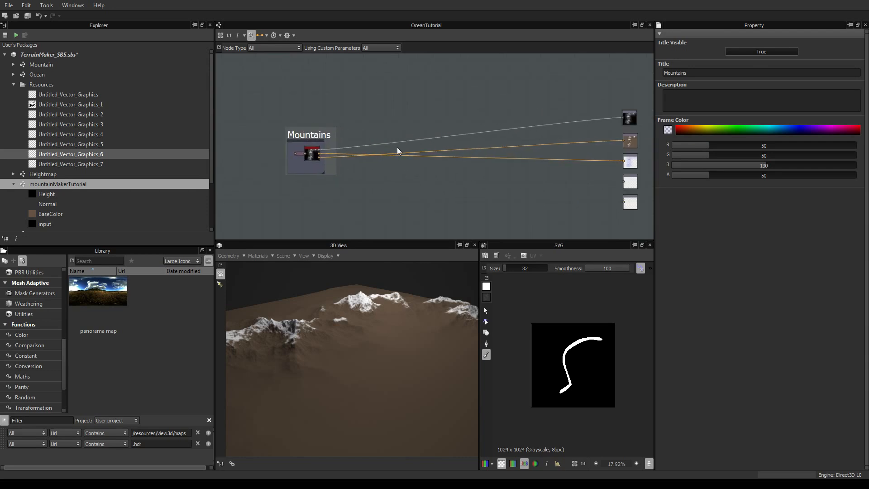
pyautogui.moveTo(474, 161); pyautogui.dragTo(424, 159, button='middle')
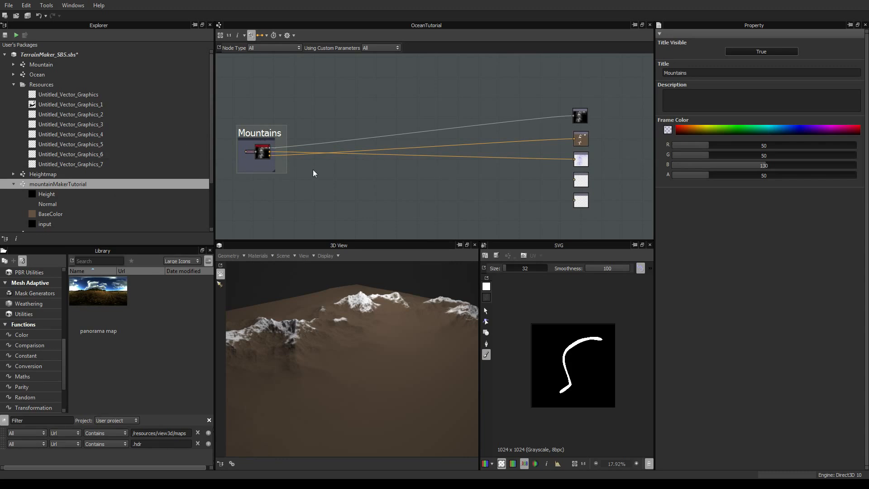
pyautogui.moveTo(345, 167); pyautogui.dragTo(403, 186, button='middle')
pyautogui.scroll(3, 340, 167)
pyautogui.scroll(-3, 289, 162)
pyautogui.scroll(2, 360, 181)
pyautogui.scroll(-1, 395, 177)
pyautogui.rightClick(397, 175)
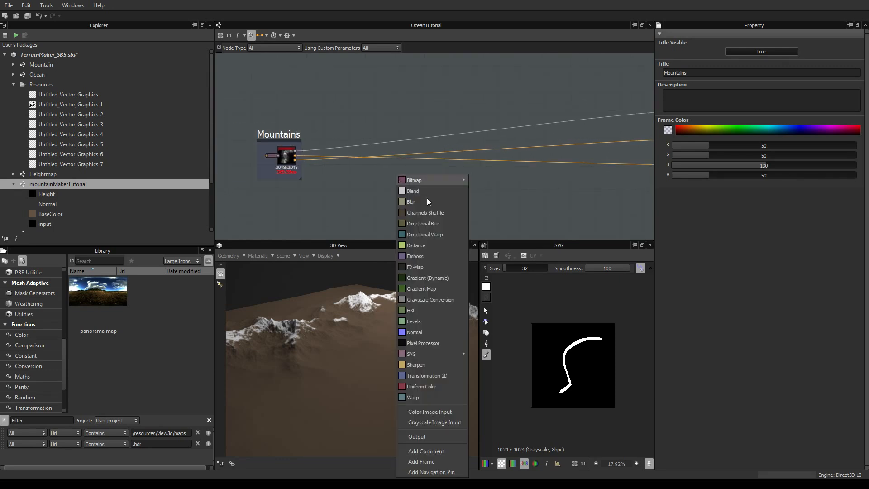
# Open the Ocean graph, examine its islands and water surface in the 3D view, and reopen the OceanTutorial graph.
pyautogui.doubleClick(37, 75)
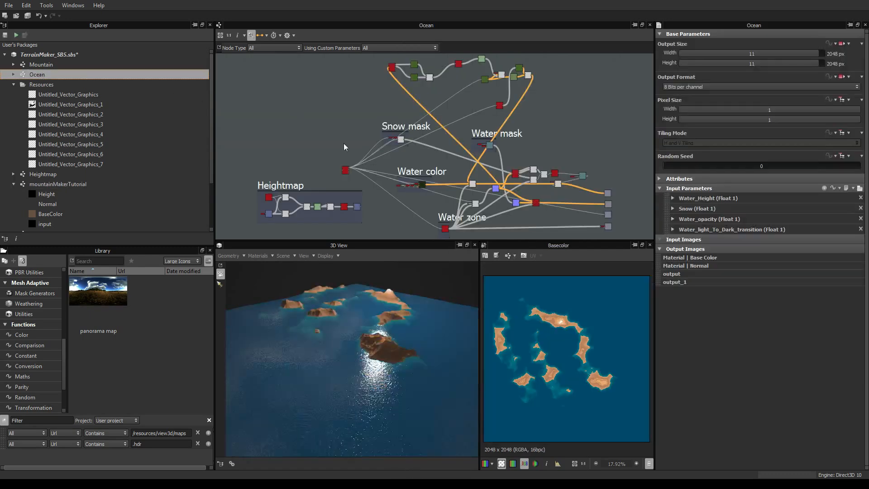
pyautogui.moveTo(396, 341)
pyautogui.mouseDown()
pyautogui.moveTo(287, 343)
pyautogui.moveTo(358, 353)
pyautogui.moveTo(341, 327)
pyautogui.moveTo(411, 338)
pyautogui.moveTo(392, 328)
pyautogui.mouseUp()
pyautogui.scroll(3, 356, 349)
pyautogui.moveTo(309, 336); pyautogui.dragTo(337, 302)
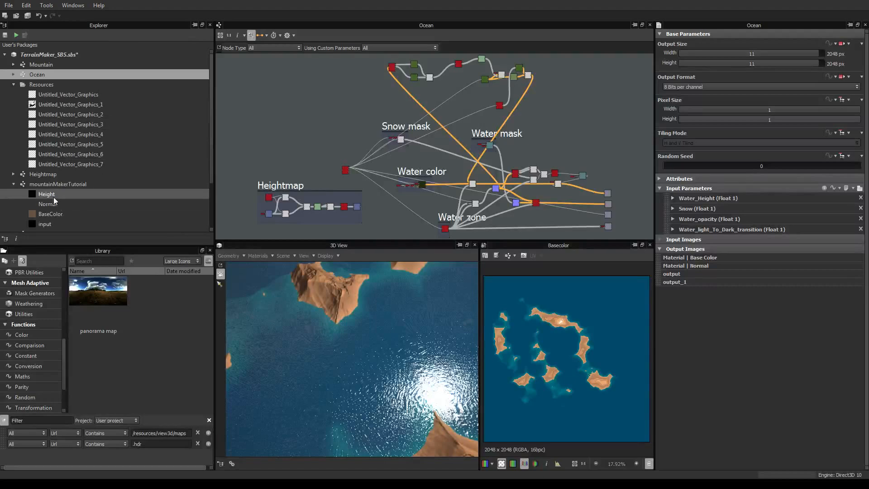
pyautogui.click(13, 183)
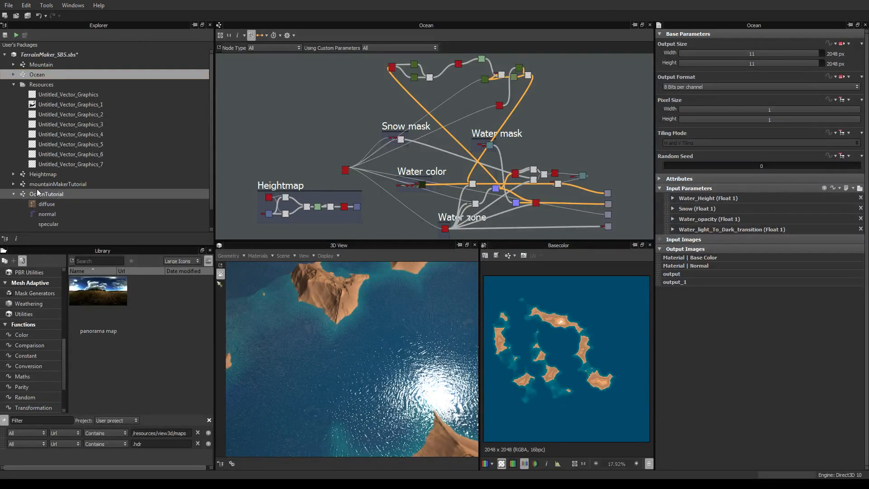
pyautogui.doubleClick(47, 194)
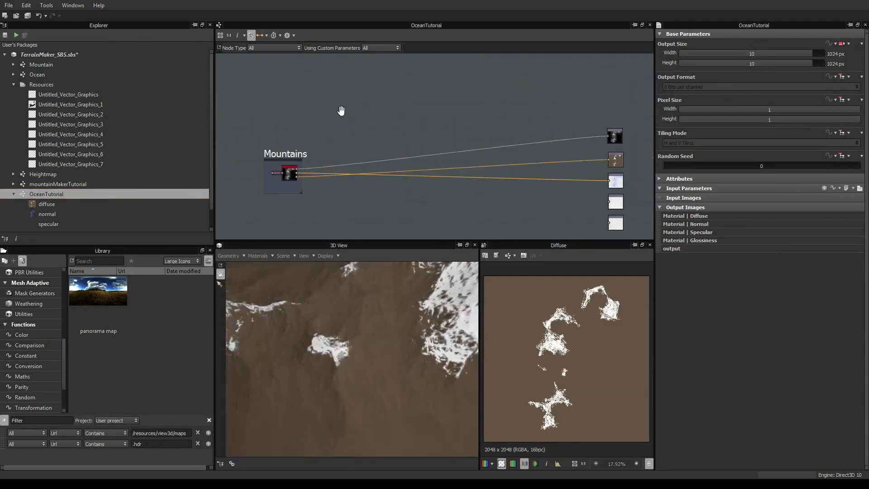
# Add a Gradient Linear 1 node from the library below the mountain connections and preview it.
pyautogui.moveTo(342, 111); pyautogui.dragTo(307, 77, button='middle')
pyautogui.scroll(4, 375, 167)
pyautogui.scroll(-3, 370, 157)
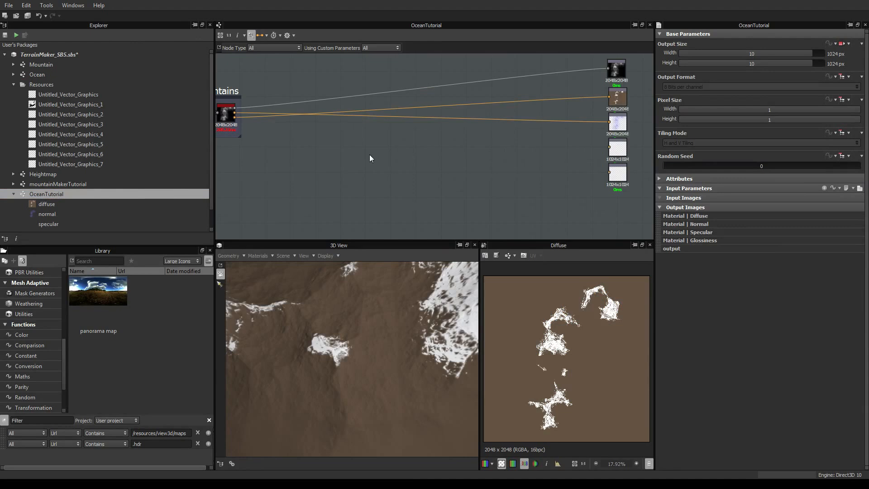
pyautogui.rightClick(370, 154)
pyautogui.click(108, 261)
pyautogui.write('gradient')
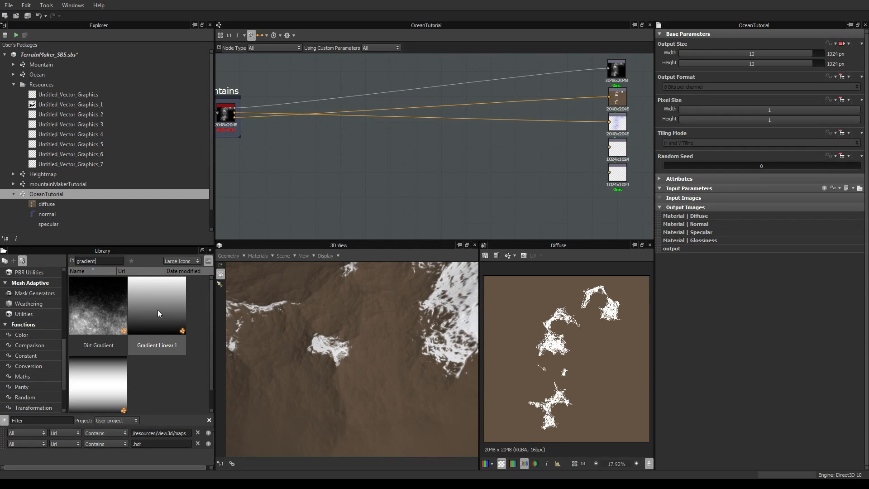
pyautogui.moveTo(156, 305); pyautogui.dragTo(305, 175)
pyautogui.scroll(5, 304, 175)
pyautogui.doubleClick(306, 176)
pyautogui.scroll(-2, 462, 210)
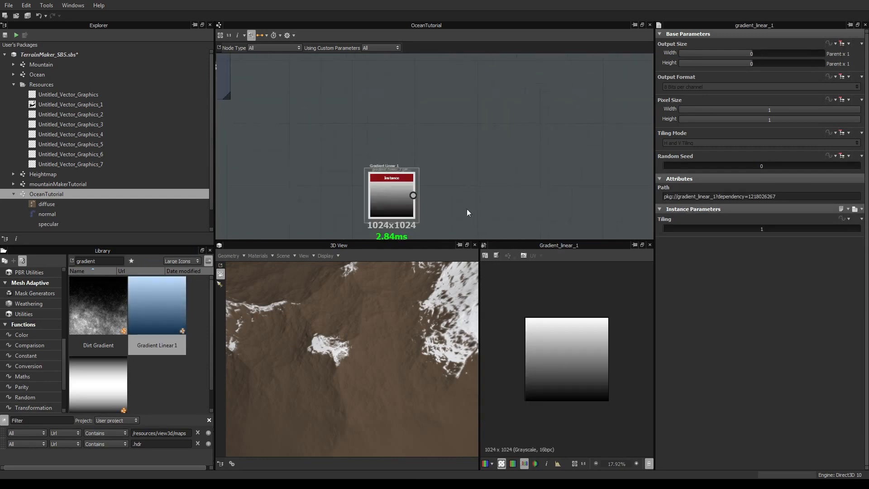
pyautogui.moveTo(383, 189); pyautogui.dragTo(340, 163)
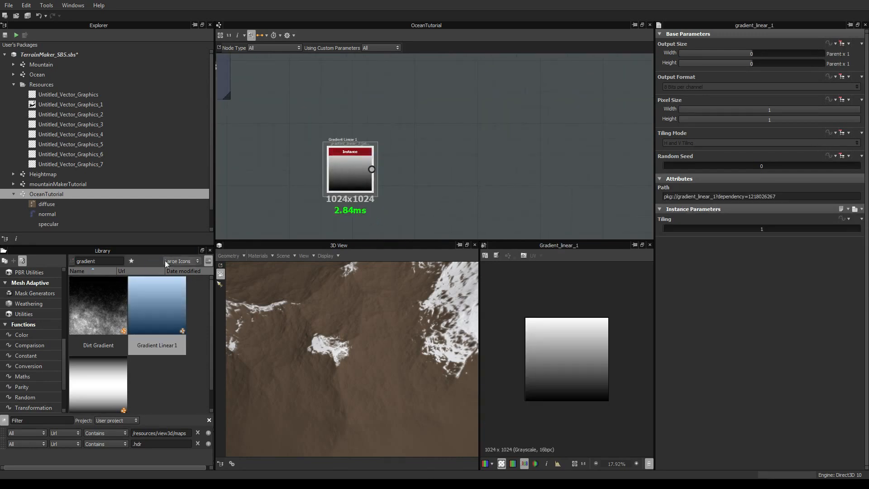
# Add an Invert Grayscale node from the library, connect Gradient Linear 1 to it, and preview the inverted gradient.
pyautogui.doubleClick(101, 261)
pyautogui.write('invert')
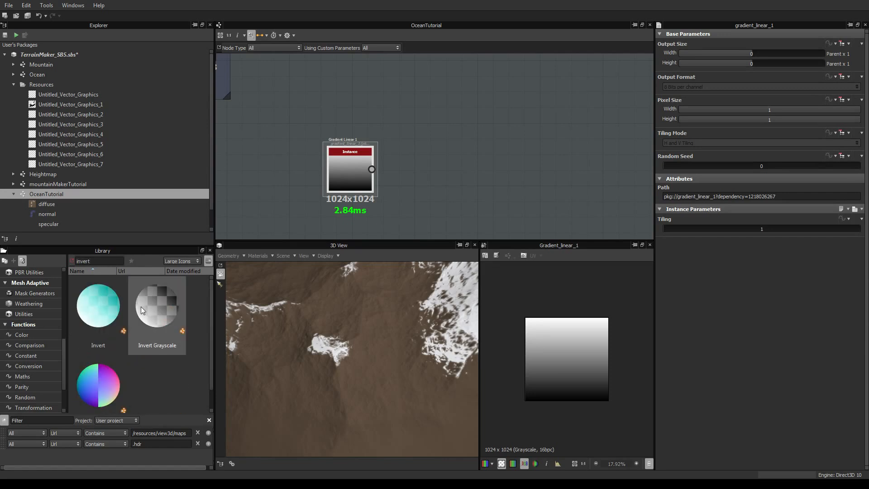
pyautogui.moveTo(141, 307); pyautogui.dragTo(387, 169)
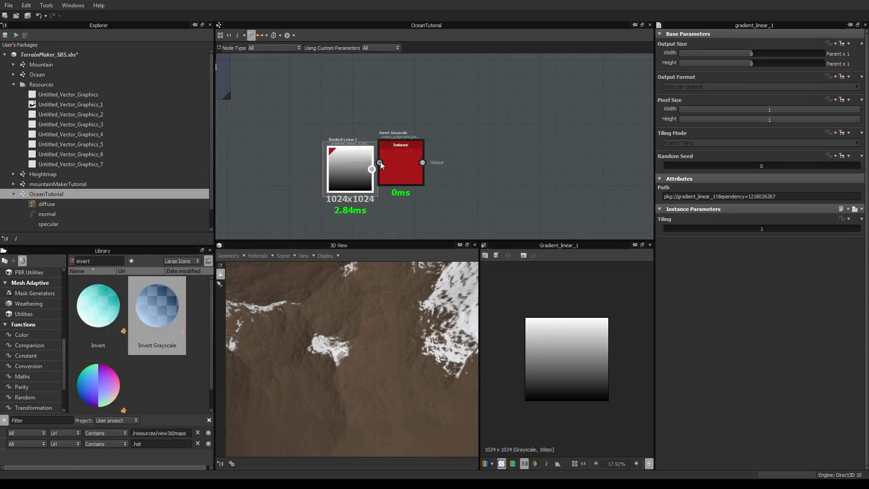
pyautogui.moveTo(373, 169); pyautogui.dragTo(426, 173)
pyautogui.click(430, 173)
pyautogui.doubleClick(426, 173)
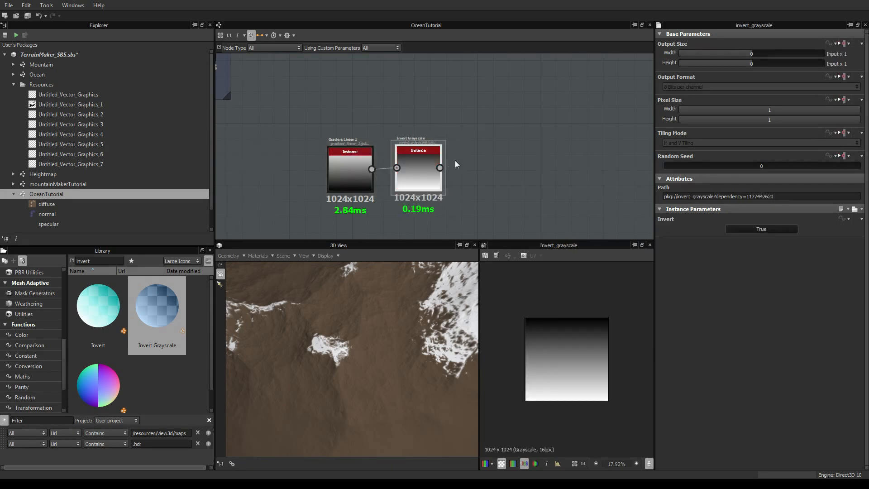
# Add a Gradient Map node, feed it from Invert Grayscale, and tidy the spacing of the three nodes.
pyautogui.rightClick(485, 173)
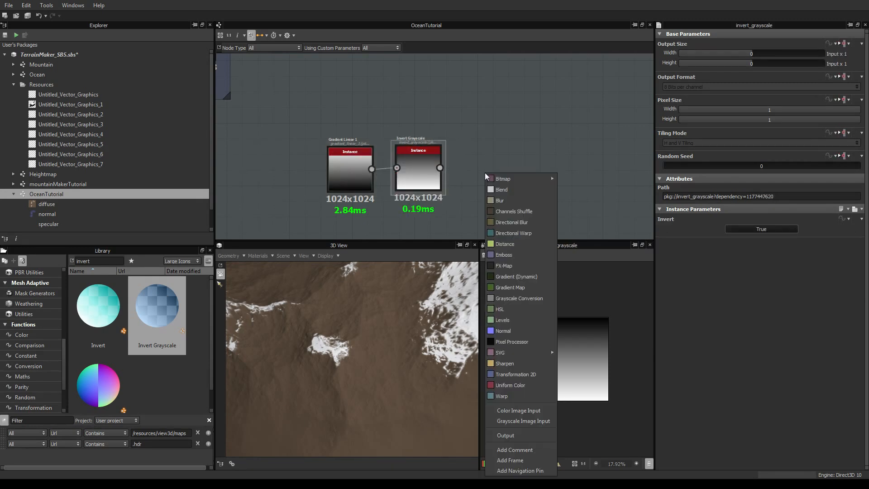
pyautogui.click(517, 289)
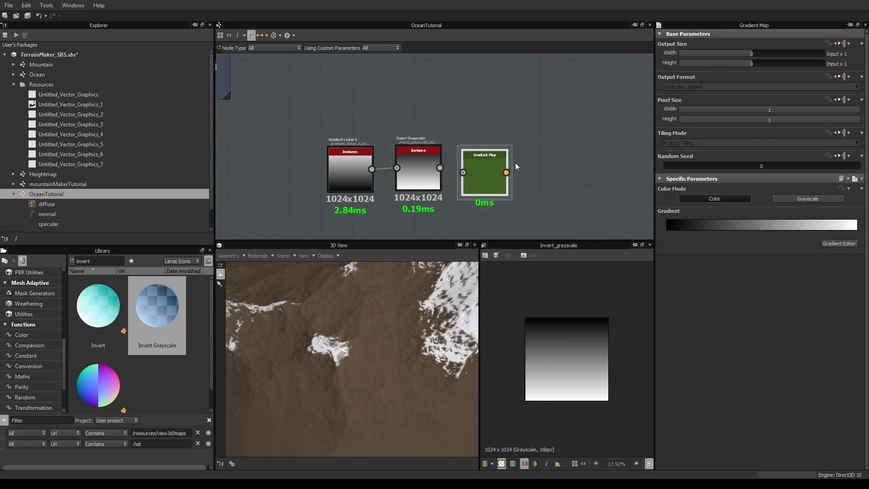
pyautogui.doubleClick(486, 171)
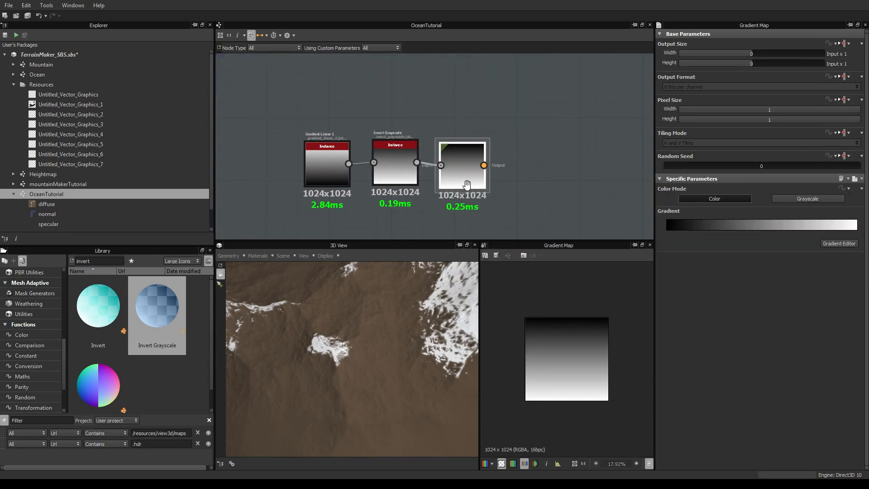
pyautogui.scroll(-2, 458, 182)
pyautogui.moveTo(324, 185); pyautogui.dragTo(352, 187)
pyautogui.moveTo(413, 190); pyautogui.dragTo(412, 186)
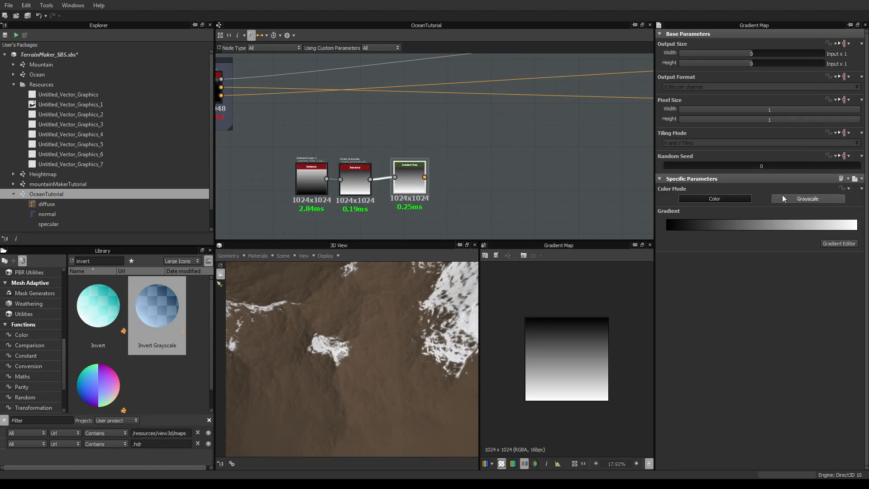
# Add end keys to the Gradient Map's gradient and set the key at position 1.00 to cyan, RGB 0, 255, 243.
pyautogui.click(839, 243)
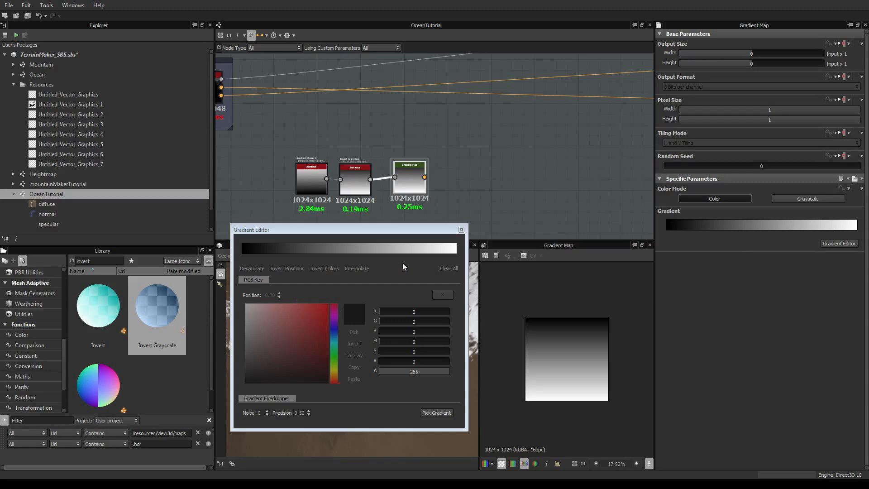
pyautogui.click(453, 249)
pyautogui.moveTo(452, 255); pyautogui.dragTo(456, 256)
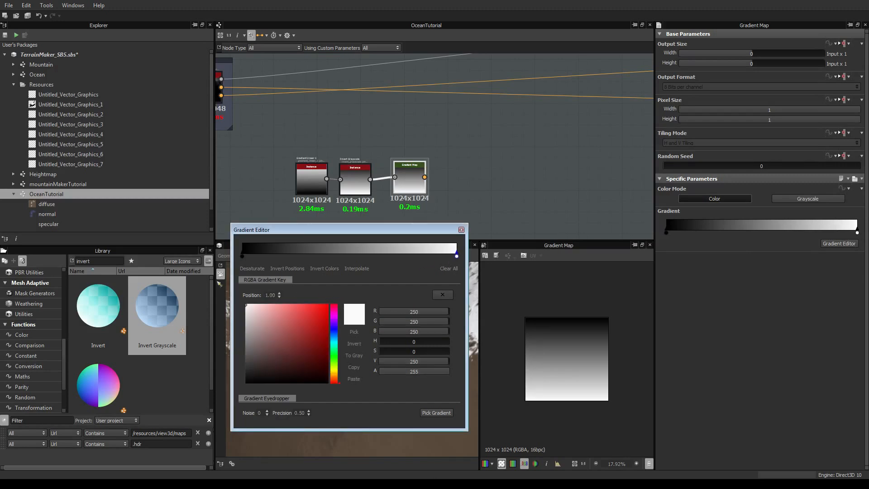
pyautogui.moveTo(334, 344); pyautogui.dragTo(334, 345)
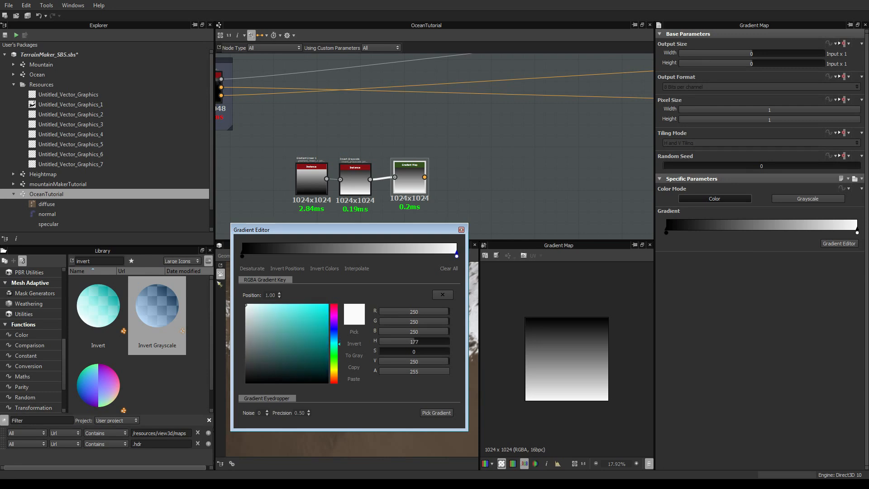
pyautogui.moveTo(246, 306); pyautogui.dragTo(328, 306)
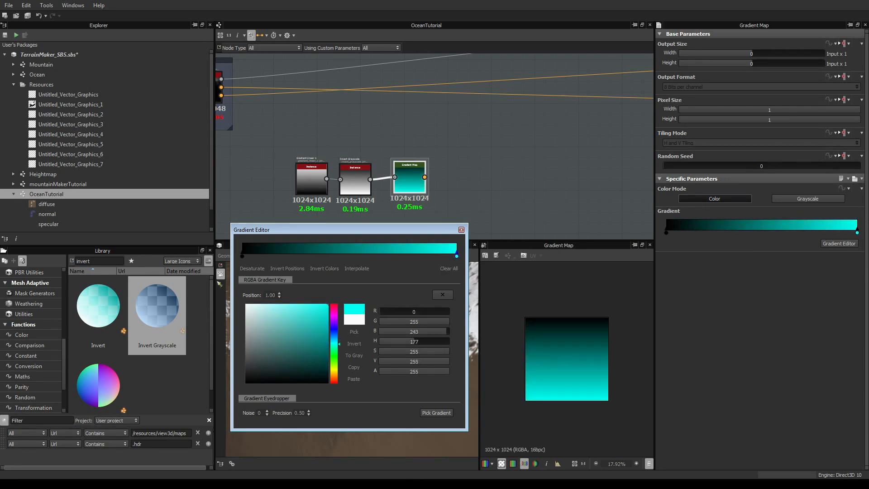
# Set the gradient key at position 0.00 to dark navy blue, RGB 13, 15, 41.
pyautogui.click(243, 256)
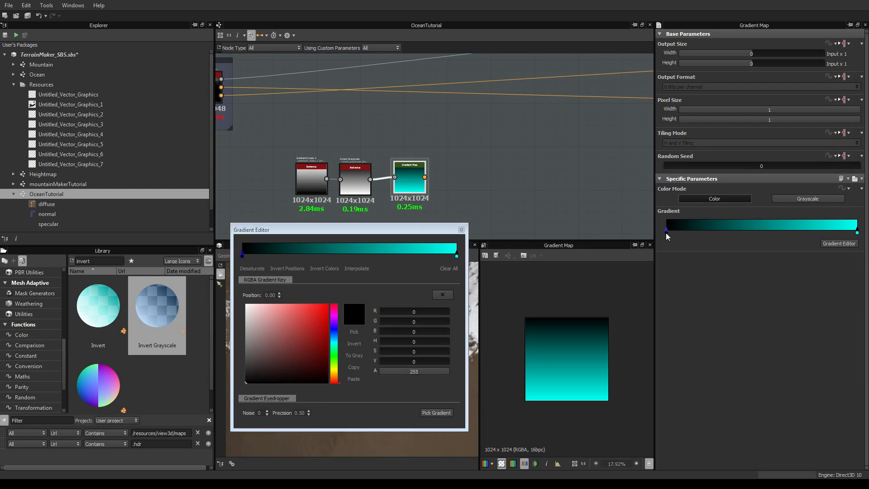
pyautogui.click(334, 332)
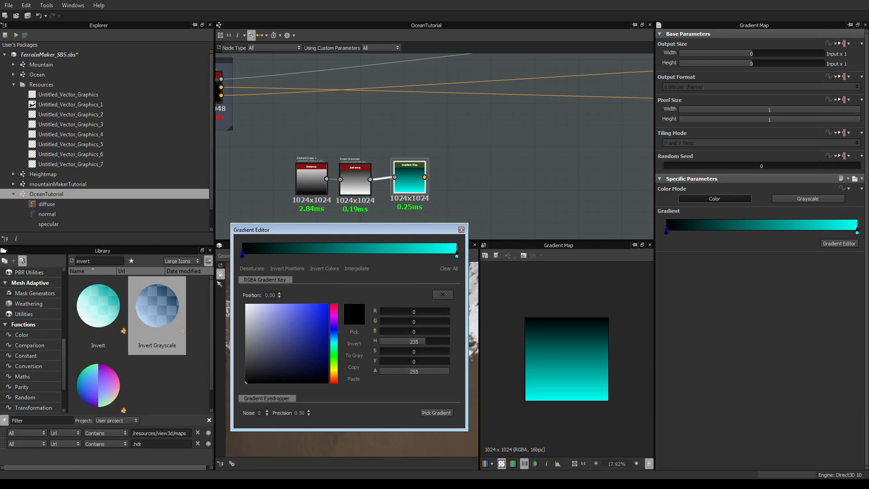
pyautogui.moveTo(327, 365); pyautogui.dragTo(330, 370)
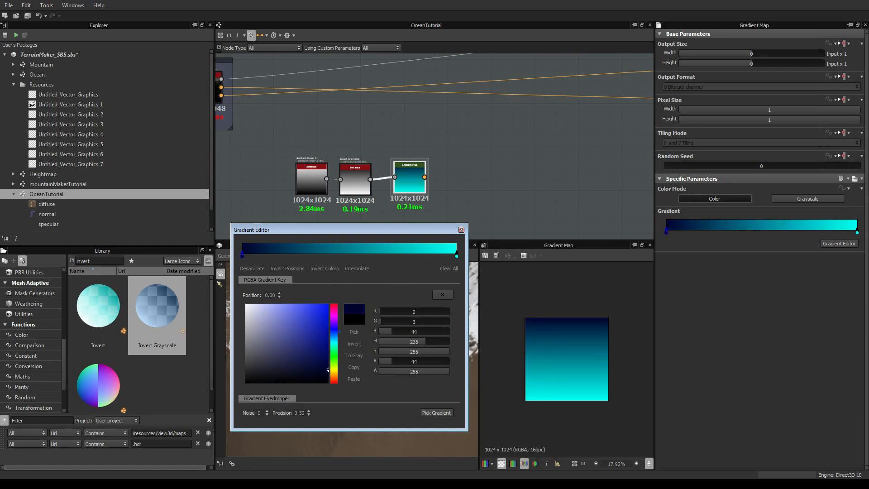
pyautogui.click(300, 371)
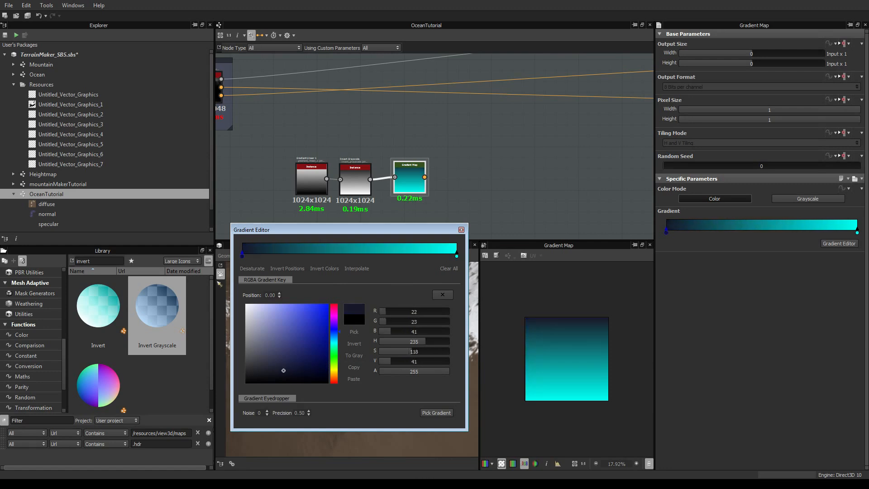
pyautogui.moveTo(300, 370); pyautogui.dragTo(301, 370)
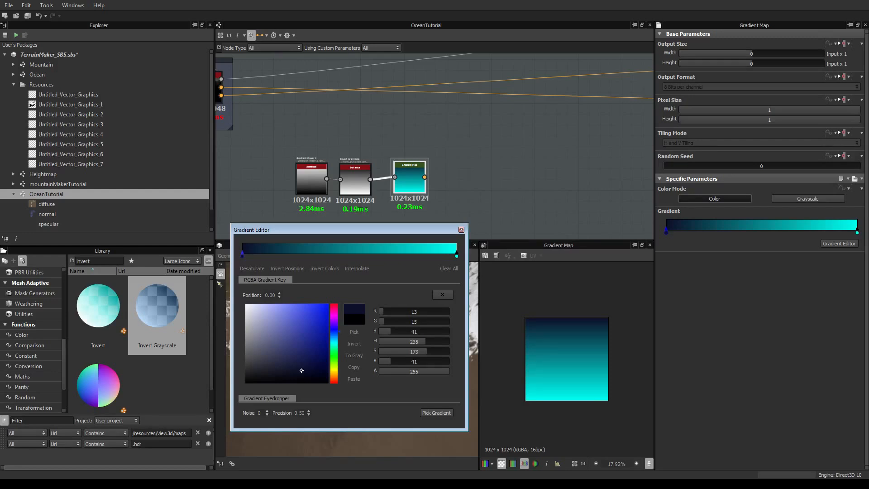
# Add a gradient key at position 0.51, color it deep blue with RGB 5, 54, 144, and close the gradient editor.
pyautogui.moveTo(242, 255)
pyautogui.mouseDown()
pyautogui.moveTo(258, 255)
pyautogui.moveTo(243, 255)
pyautogui.mouseUp()
pyautogui.click(353, 249)
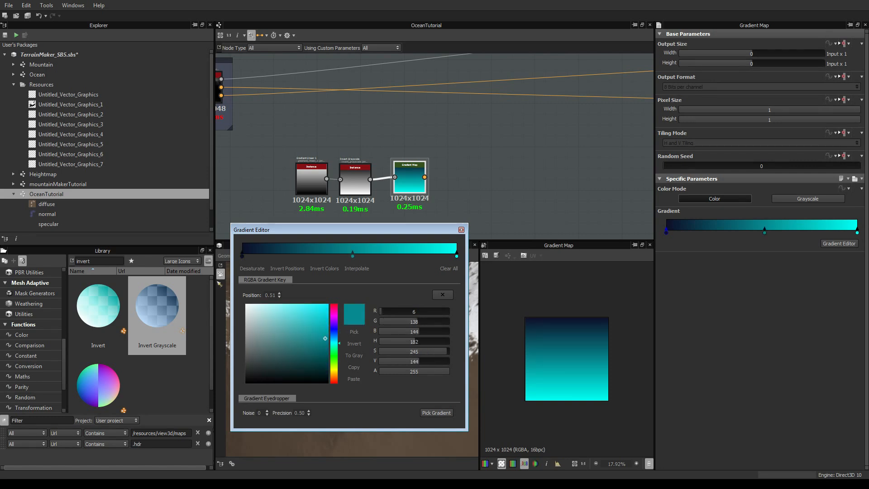
pyautogui.moveTo(334, 343); pyautogui.dragTo(334, 335)
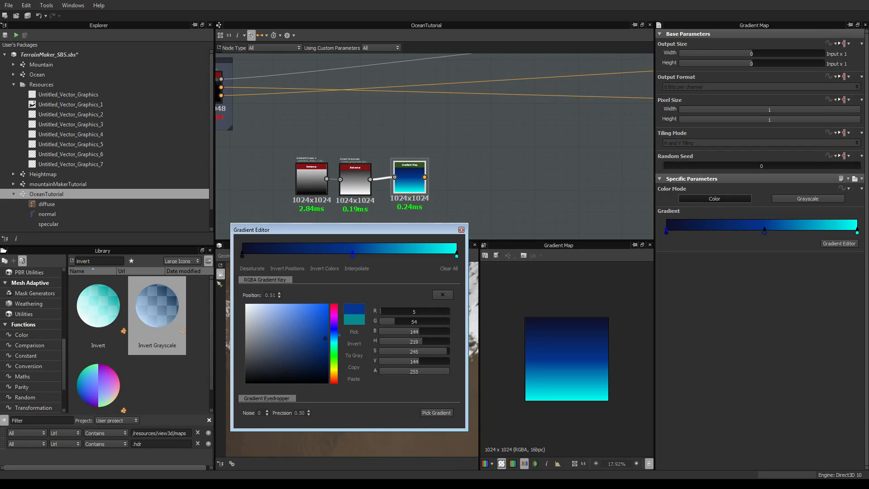
pyautogui.click(461, 230)
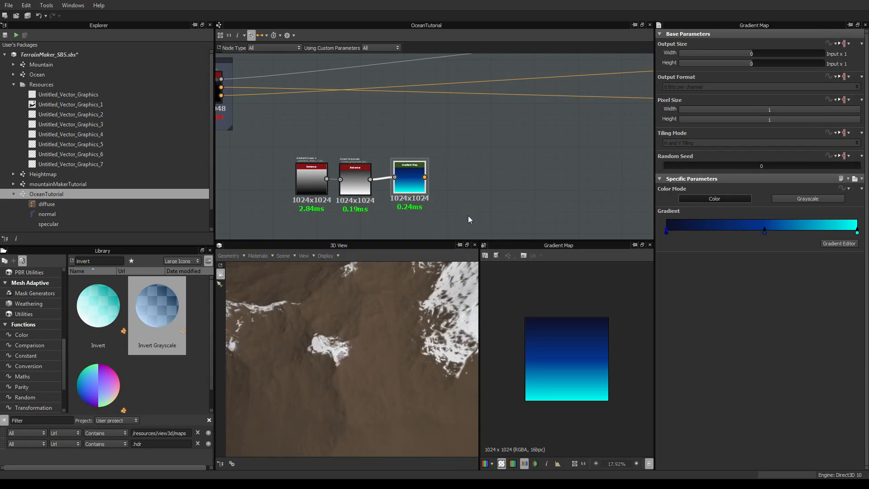
# Add a Gradient (Dynamic) node after the Gradient Map and preview its output.
pyautogui.moveTo(474, 149); pyautogui.dragTo(470, 171, button='middle')
pyautogui.scroll(-1, 466, 162)
pyautogui.rightClick(468, 146)
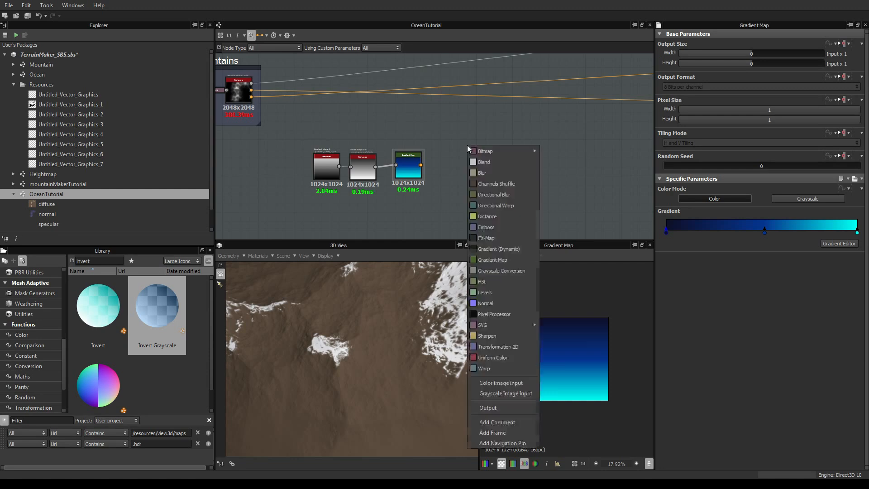
pyautogui.click(508, 250)
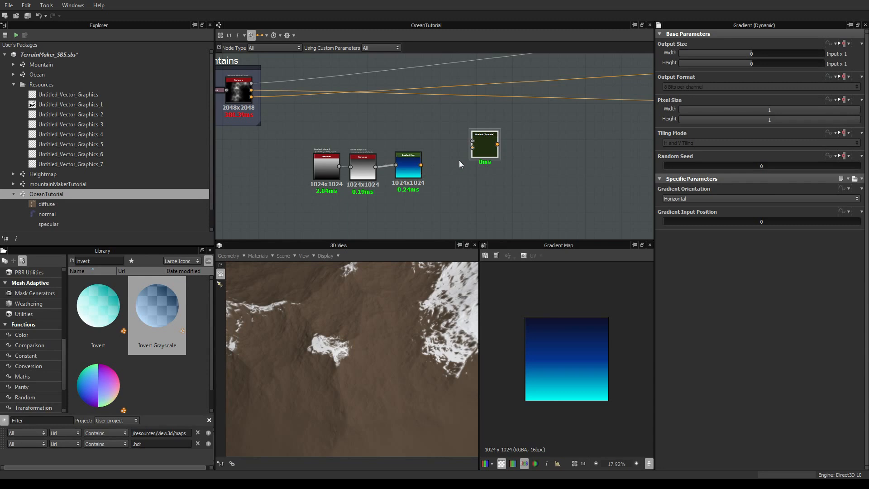
pyautogui.scroll(2, 434, 175)
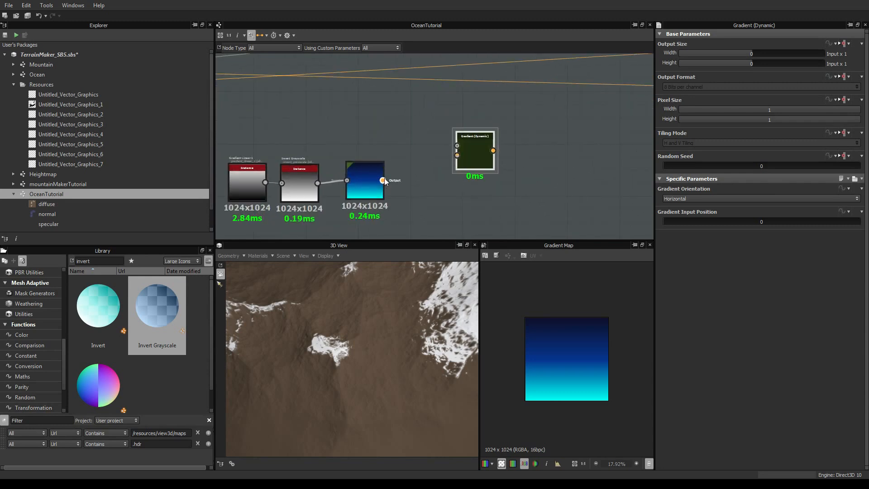
pyautogui.scroll(-2, 363, 143)
pyautogui.moveTo(363, 142); pyautogui.dragTo(380, 124, button='middle')
pyautogui.moveTo(229, 81); pyautogui.dragTo(331, 107, button='middle')
pyautogui.scroll(2, 330, 107)
pyautogui.scroll(-1, 331, 98)
pyautogui.moveTo(442, 139); pyautogui.dragTo(300, 138, button='middle')
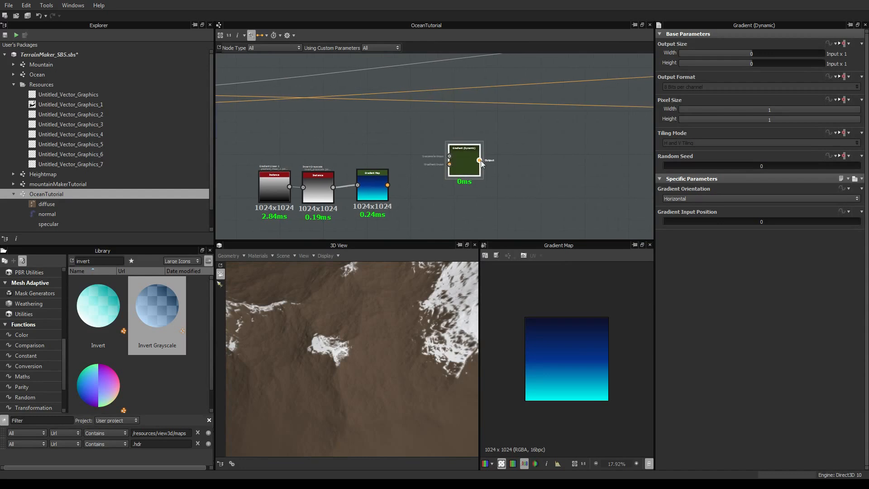
pyautogui.doubleClick(472, 160)
pyautogui.scroll(3, 449, 157)
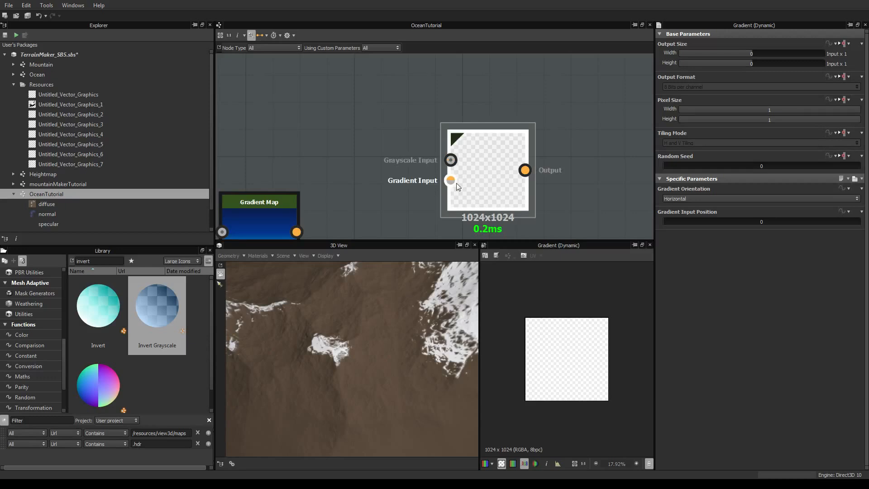
# Connect the Gradient Map's output to the Gradient (Dynamic) node's Gradient Input and set its Gradient Orientation to Vertical.
pyautogui.scroll(-3, 383, 195)
pyautogui.scroll(3, 344, 199)
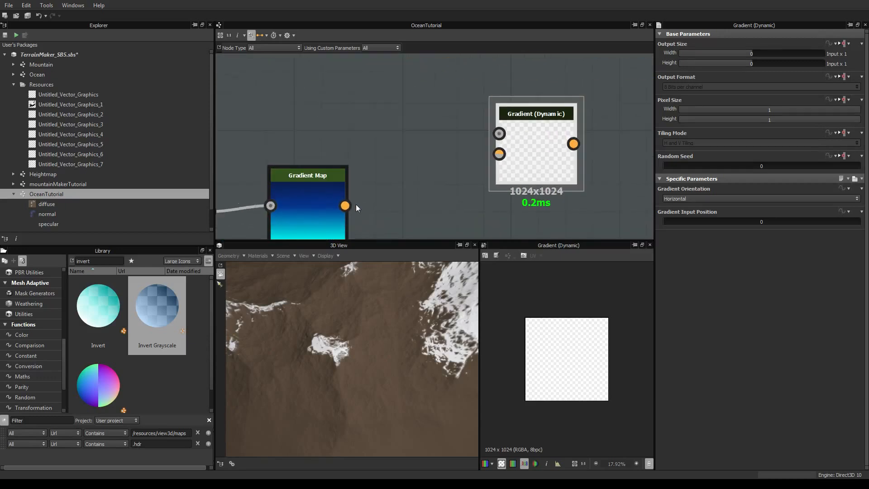
pyautogui.moveTo(345, 206); pyautogui.dragTo(498, 155)
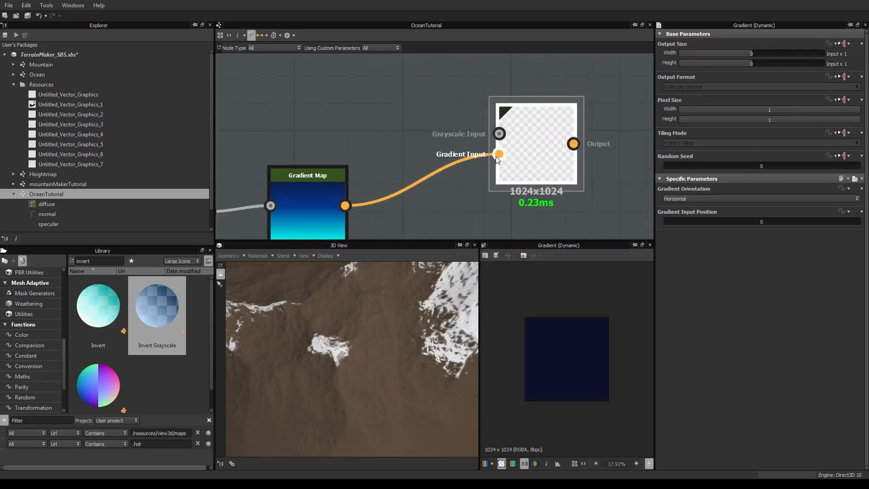
pyautogui.scroll(-2, 546, 153)
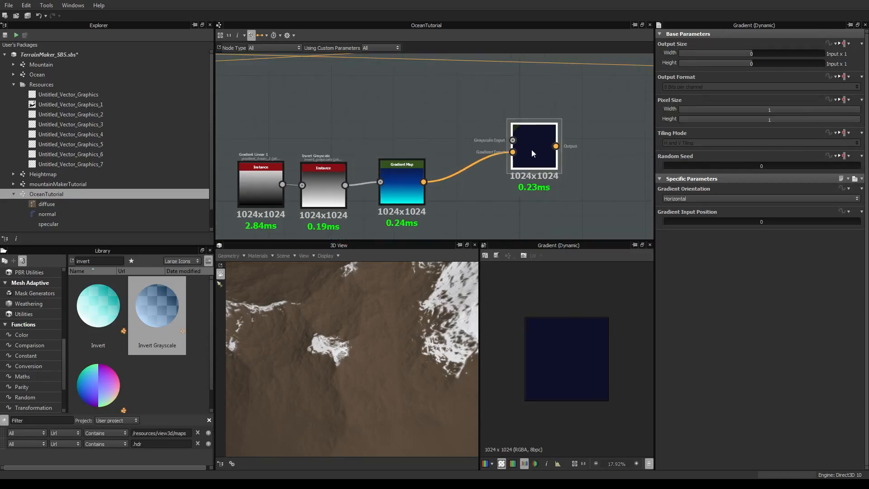
pyautogui.click(689, 197)
pyautogui.click(694, 212)
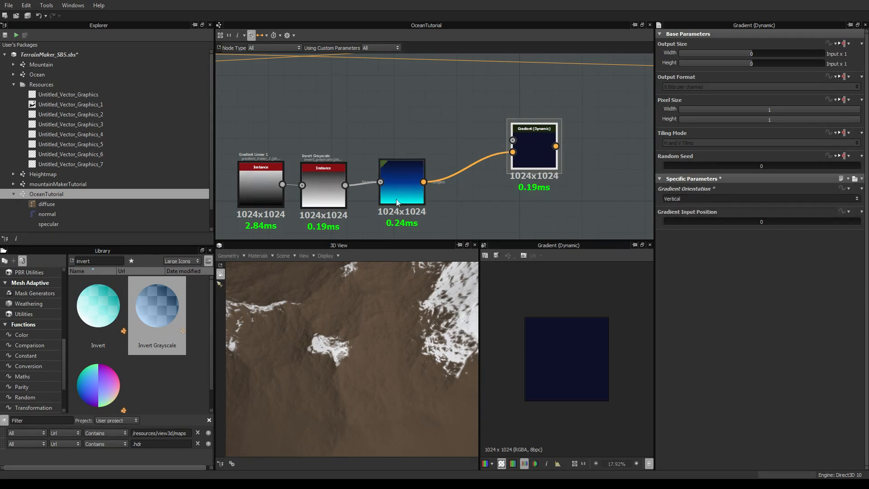
# Feed the mountain instance's height into the Gradient (Dynamic) node's Grayscale Input and connect its result to the diffuse output node.
pyautogui.scroll(-3, 390, 147)
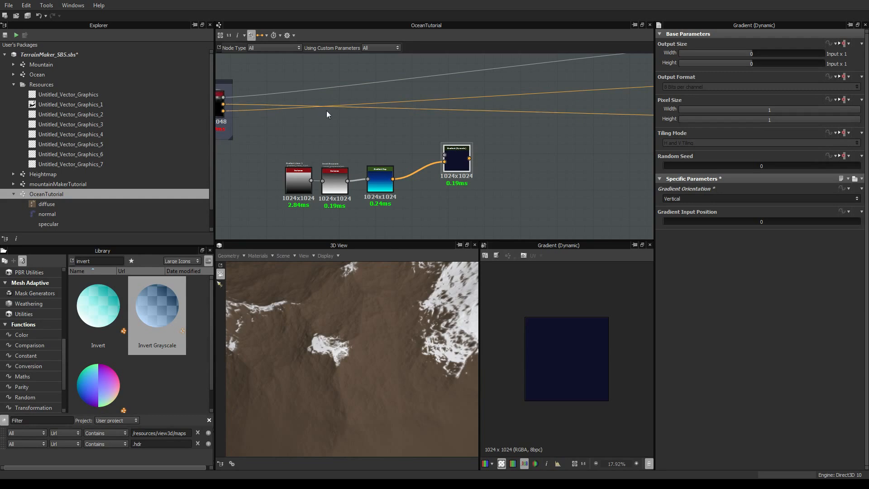
pyautogui.moveTo(223, 97); pyautogui.dragTo(445, 155)
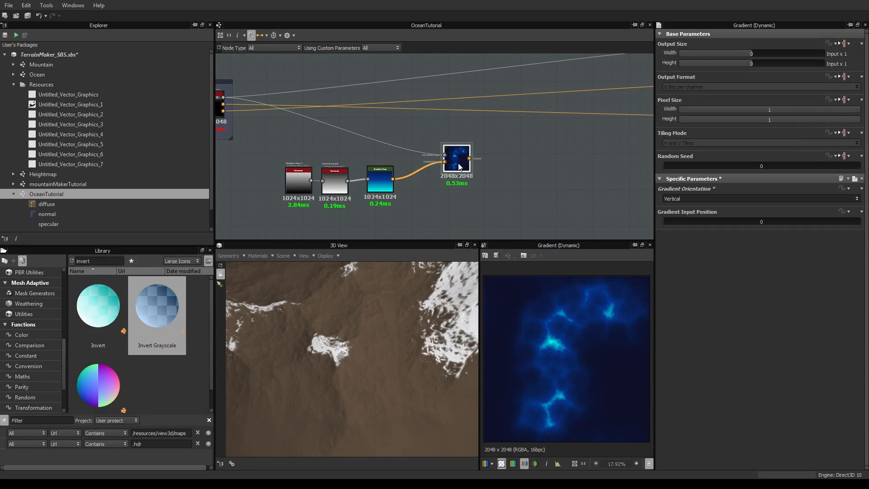
pyautogui.scroll(-4, 462, 154)
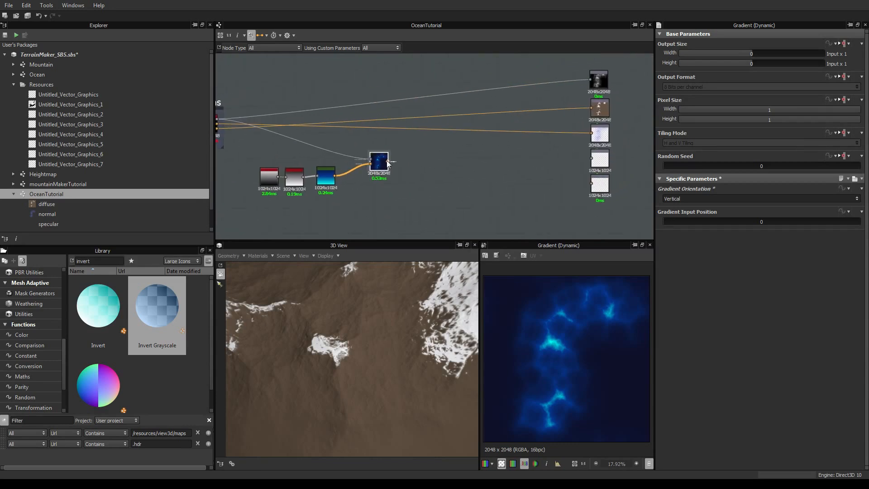
pyautogui.moveTo(388, 161); pyautogui.dragTo(591, 110)
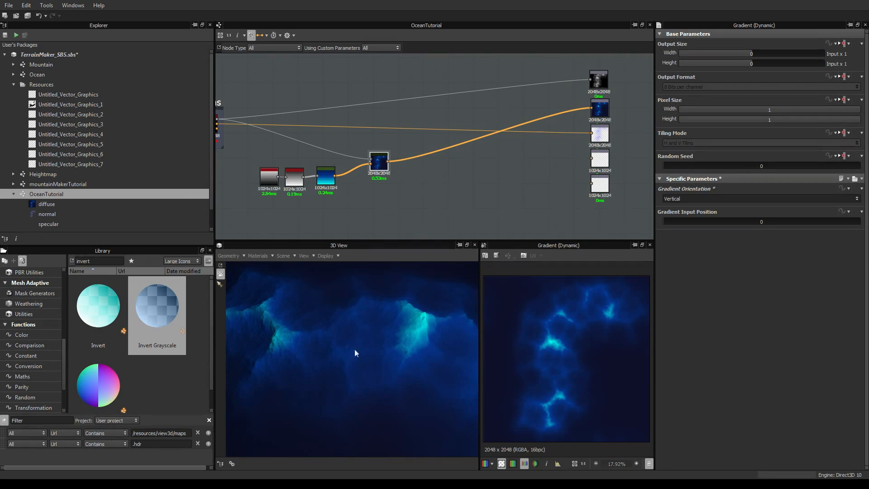
# Examine the colored terrain and compare the mountain height map with the gradient nodes that color it.
pyautogui.moveTo(355, 353); pyautogui.dragTo(321, 368)
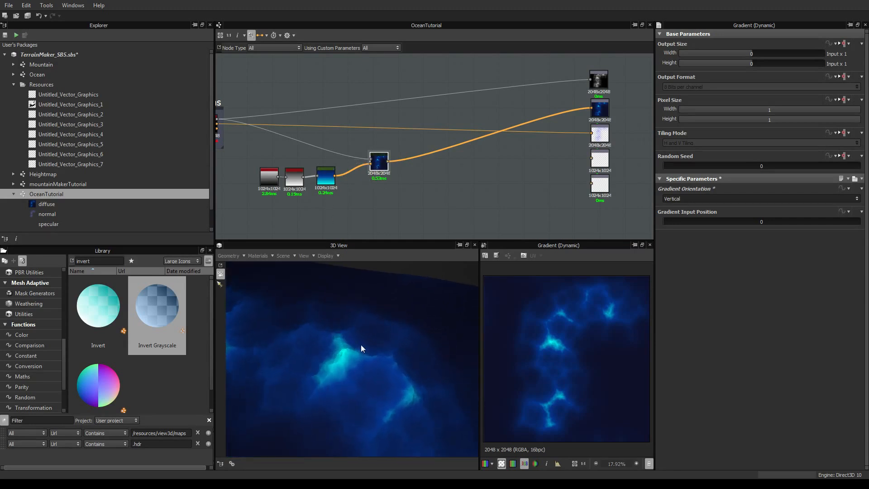
pyautogui.click(328, 178)
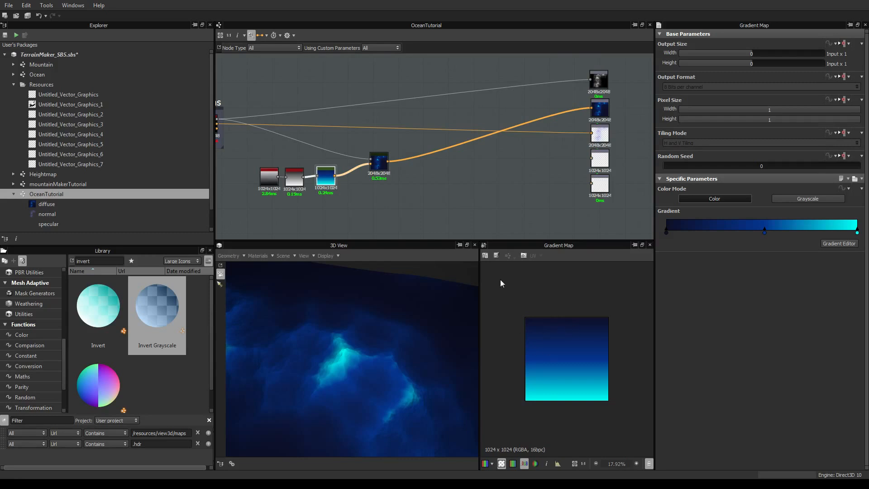
pyautogui.moveTo(295, 132); pyautogui.dragTo(321, 144, button='middle')
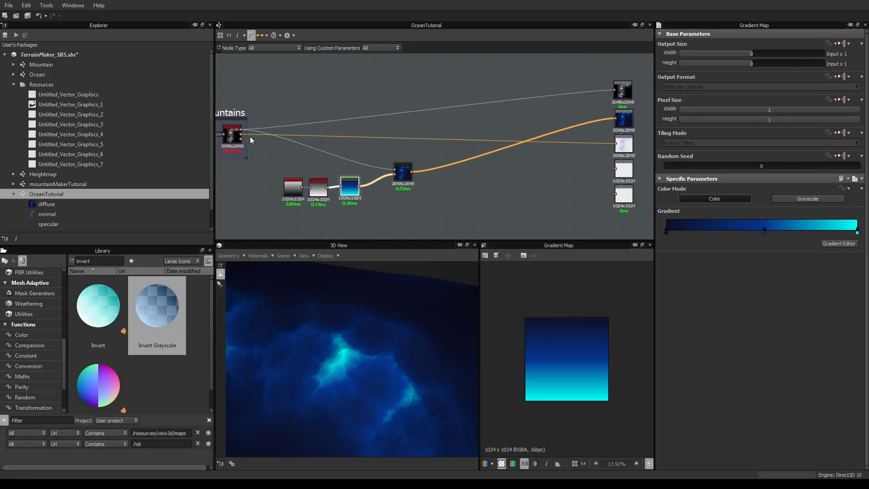
pyautogui.click(233, 135)
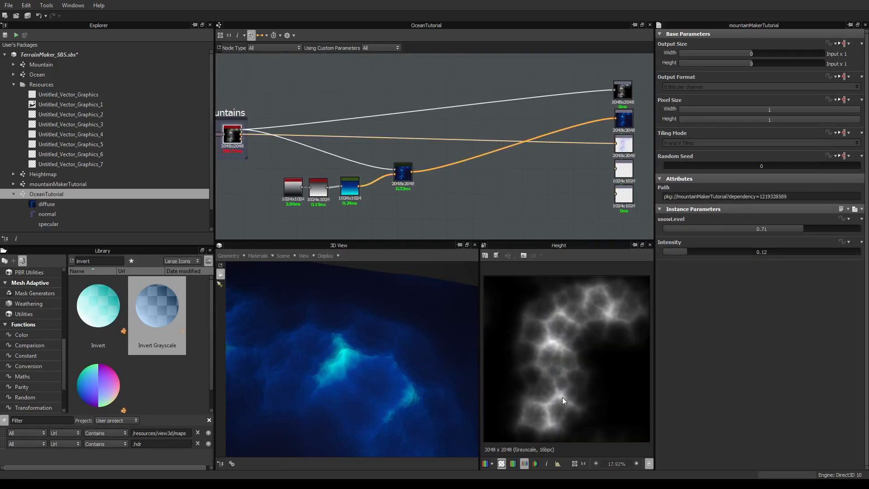
pyautogui.click(403, 175)
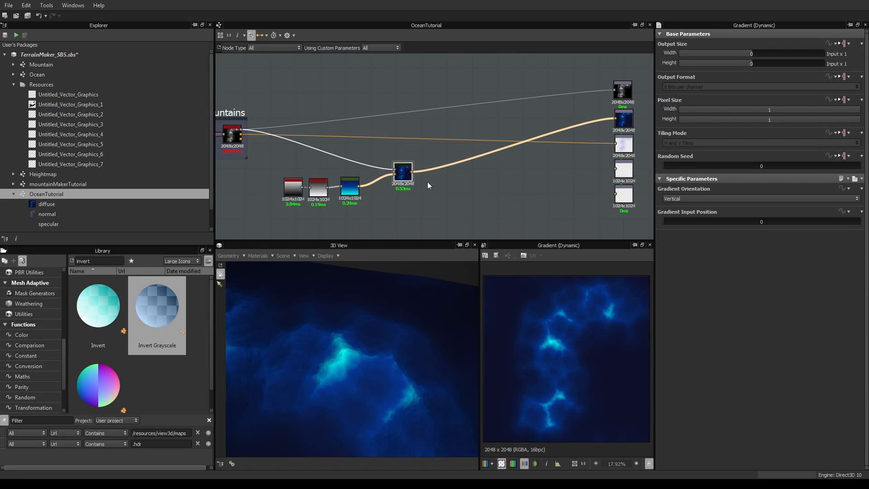
pyautogui.click(348, 192)
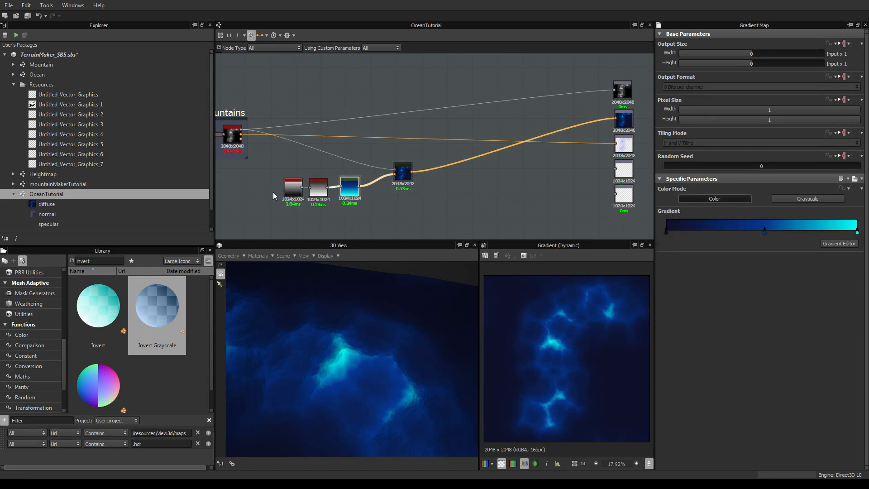
pyautogui.click(294, 186)
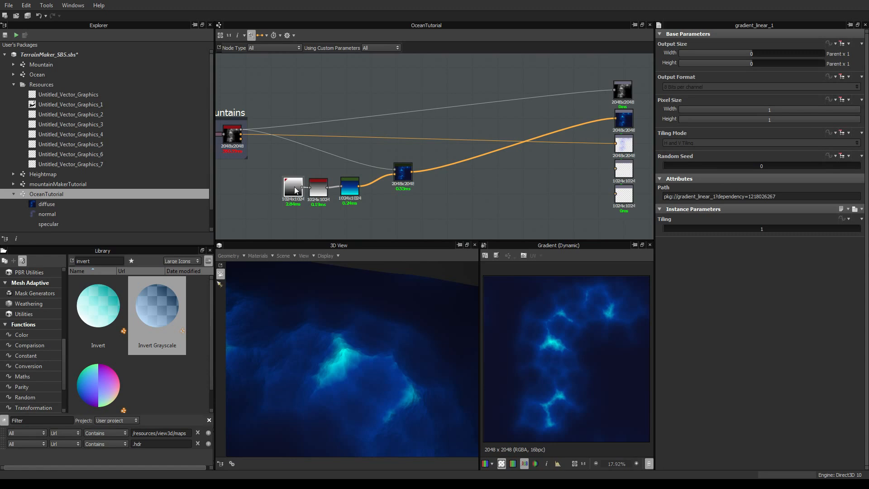
# Dock the Gradient Map, Invert Grayscale and Gradient Linear 1 nodes onto the Gradient (Dynamic) node and move the compacted group slightly down.
pyautogui.click(348, 187)
pyautogui.press('d')
pyautogui.click(321, 188)
pyautogui.press('d')
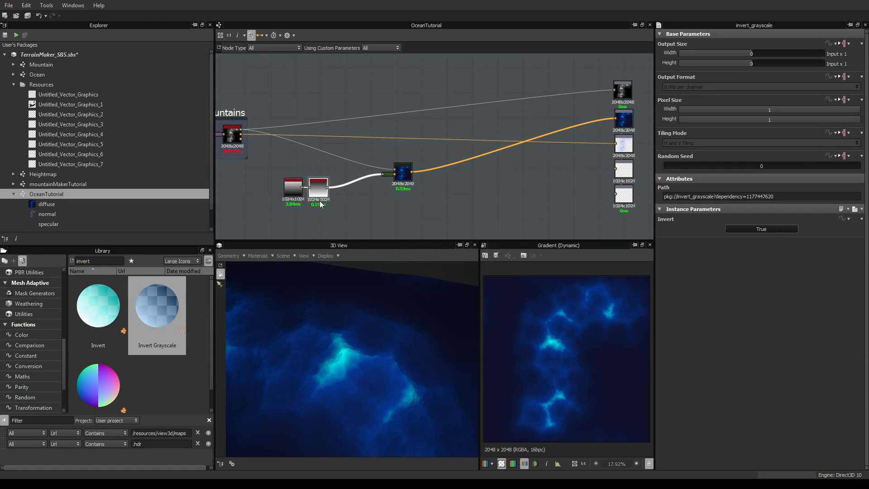
pyautogui.press('d')
pyautogui.click(297, 190)
pyautogui.press('d')
pyautogui.moveTo(401, 169); pyautogui.dragTo(401, 192)
pyautogui.scroll(-2, 406, 188)
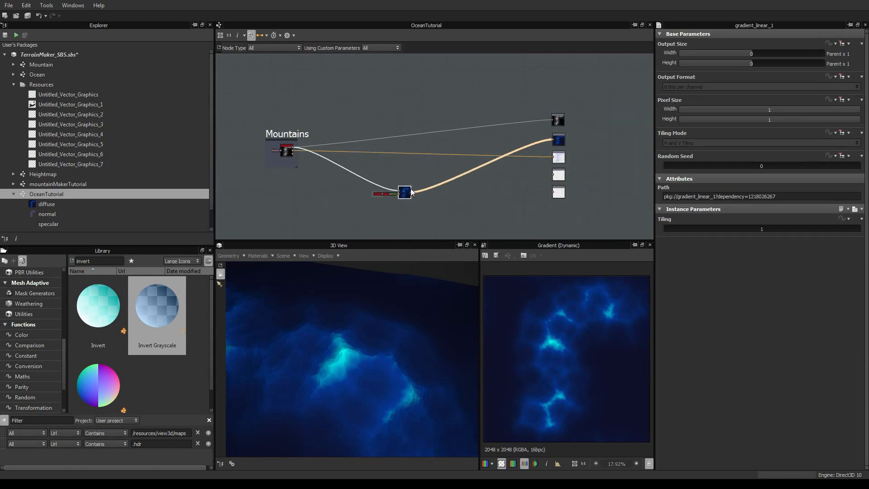
# Add a frame around the docked gradient nodes and title it Ocean.
pyautogui.moveTo(412, 203); pyautogui.dragTo(401, 181, button='middle')
pyautogui.scroll(3, 403, 186)
pyautogui.scroll(-1, 404, 190)
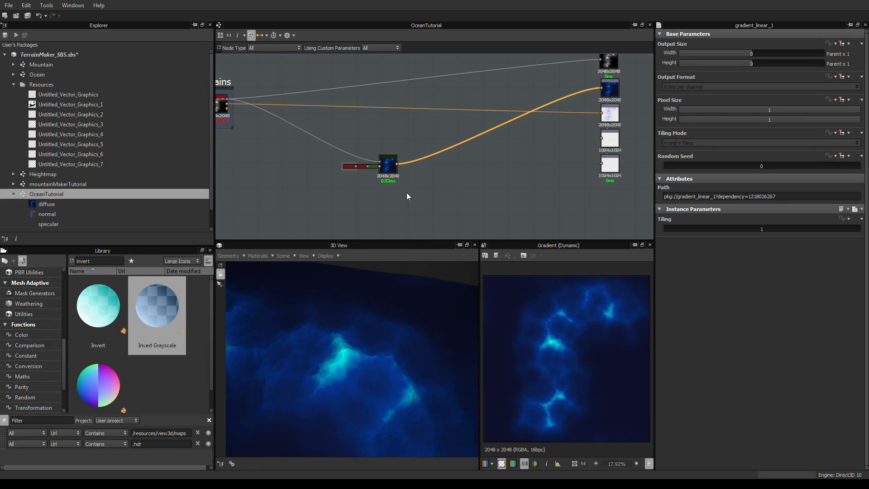
pyautogui.moveTo(407, 192); pyautogui.dragTo(351, 162)
pyautogui.rightClick(328, 134)
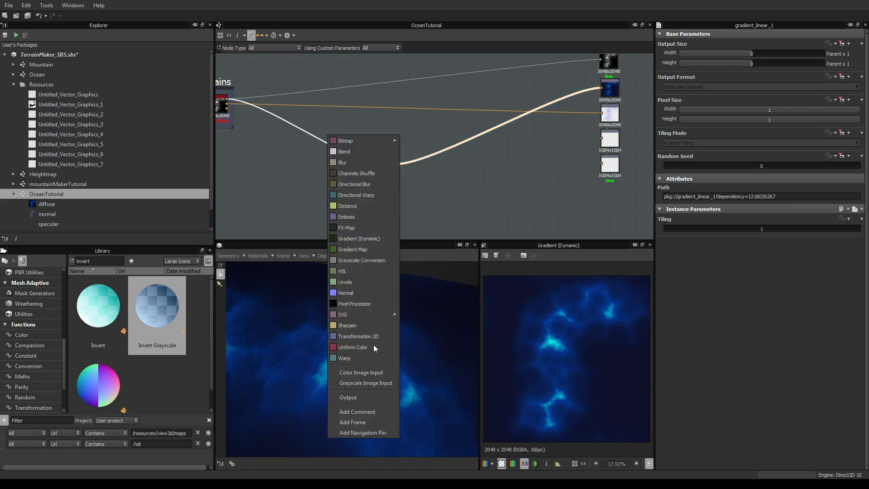
pyautogui.click(353, 422)
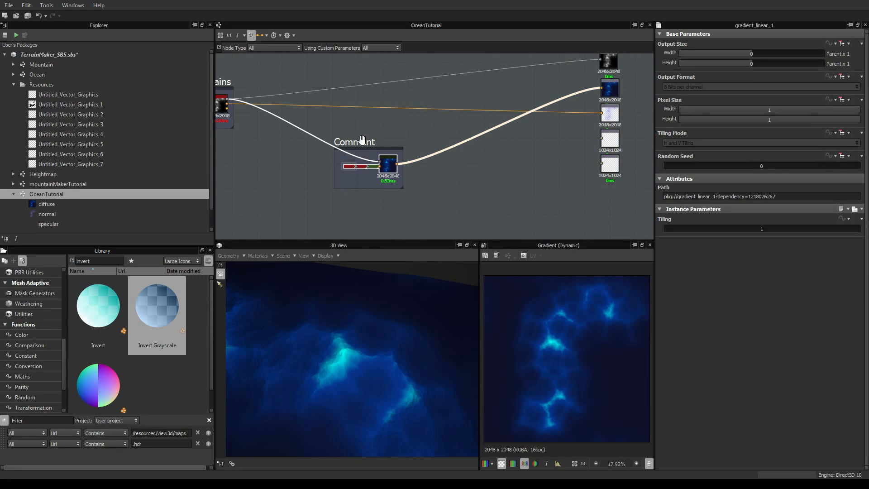
pyautogui.click(363, 141)
pyautogui.doubleClick(711, 72)
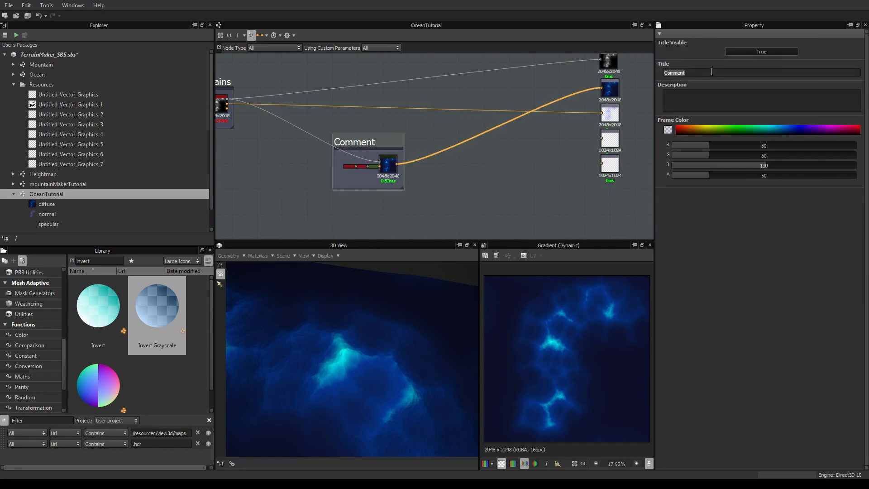
pyautogui.write('Wa')
pyautogui.press('Return')
pyautogui.scroll(-2, 457, 150)
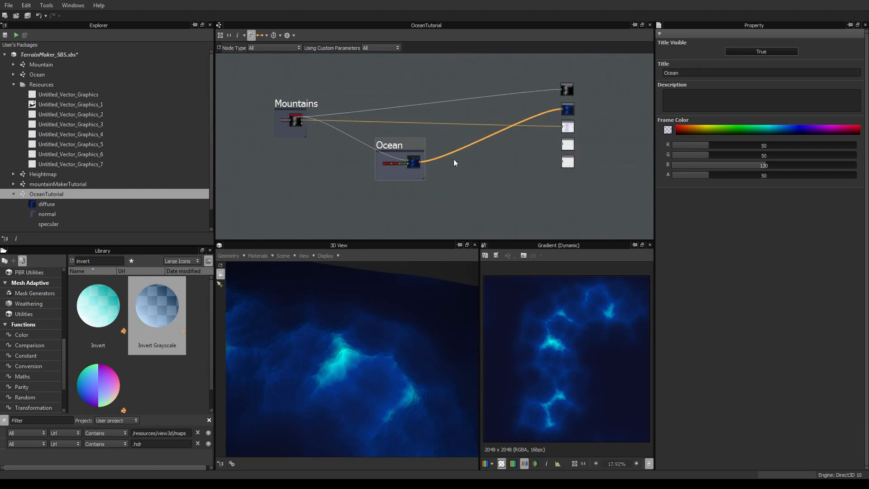
# Move the Ocean frame with its nodes above the Mountains frame's connections to the outputs.
pyautogui.scroll(2, 431, 165)
pyautogui.scroll(-2, 433, 200)
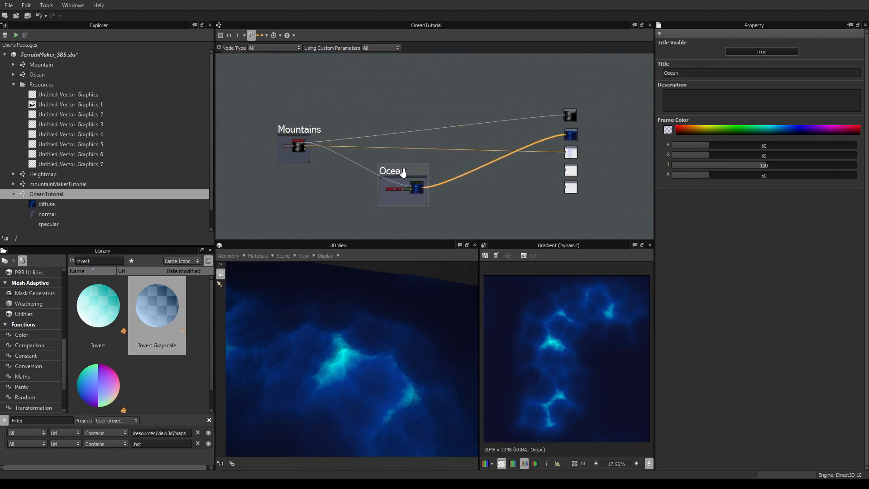
pyautogui.moveTo(403, 170); pyautogui.dragTo(403, 71)
pyautogui.moveTo(431, 136); pyautogui.dragTo(350, 192, button='middle')
pyautogui.moveTo(335, 341); pyautogui.dragTo(383, 323)
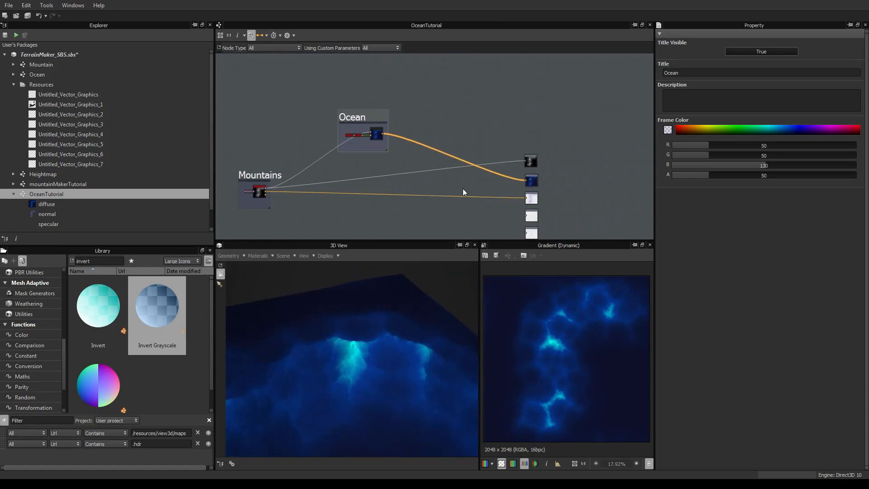
# Add a Blend node between the Ocean frame and the output nodes.
pyautogui.scroll(4, 262, 189)
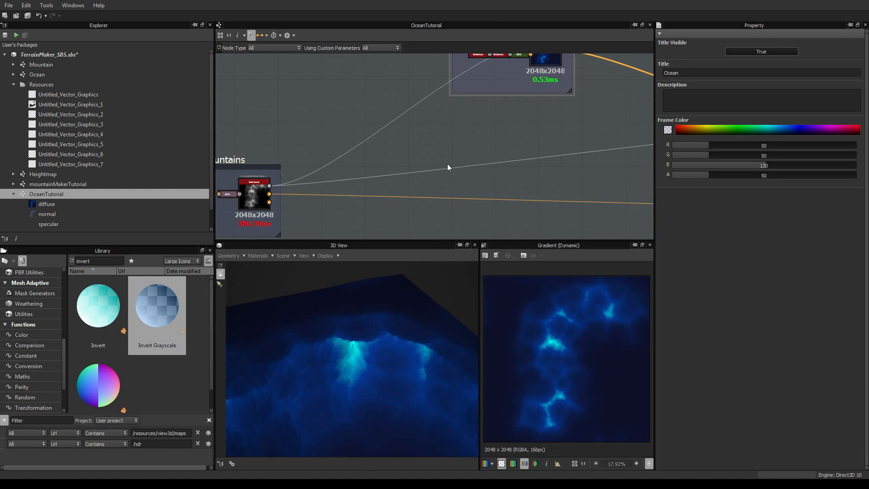
pyautogui.scroll(-4, 449, 167)
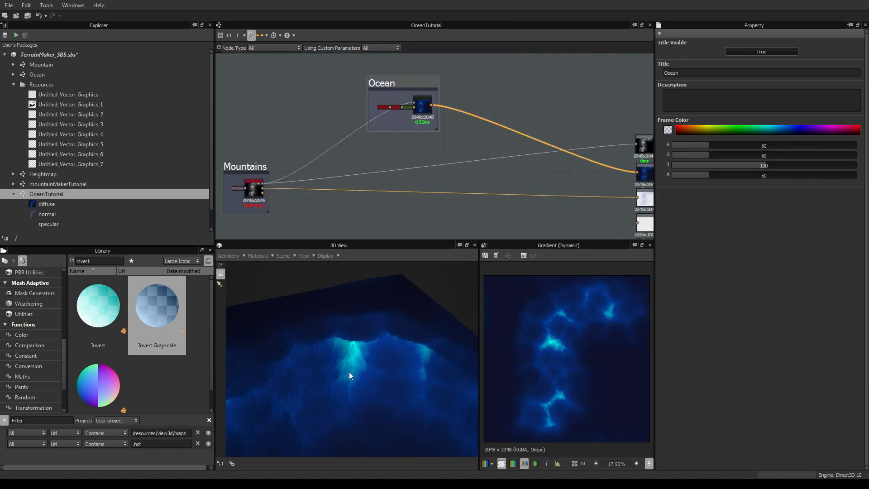
pyautogui.moveTo(349, 371); pyautogui.dragTo(340, 329)
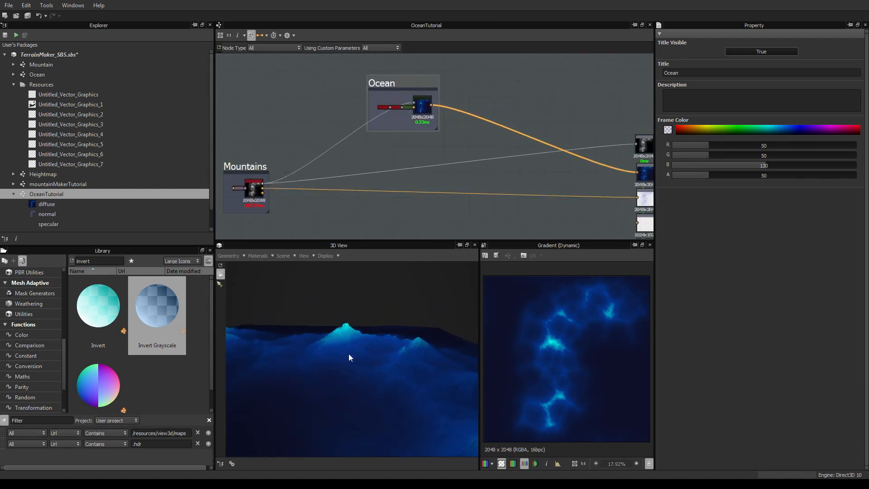
pyautogui.scroll(-1, 398, 159)
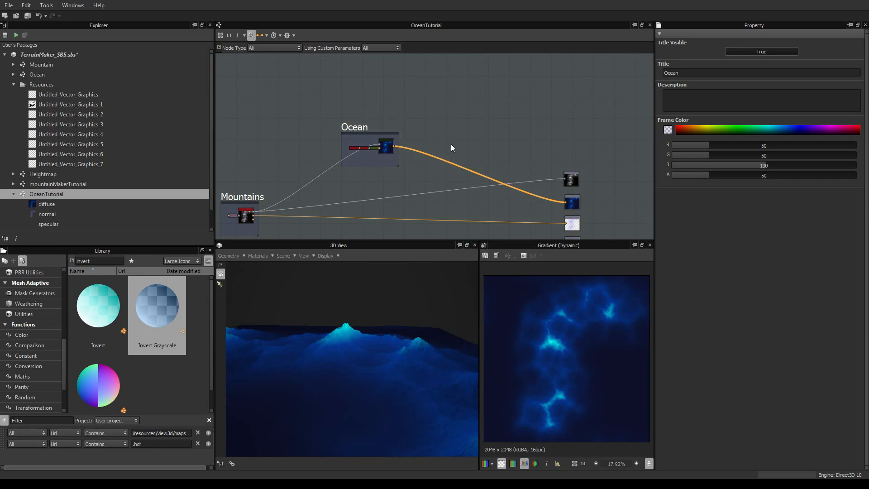
pyautogui.rightClick(464, 138)
pyautogui.click(472, 154)
pyautogui.moveTo(463, 138); pyautogui.dragTo(455, 137)
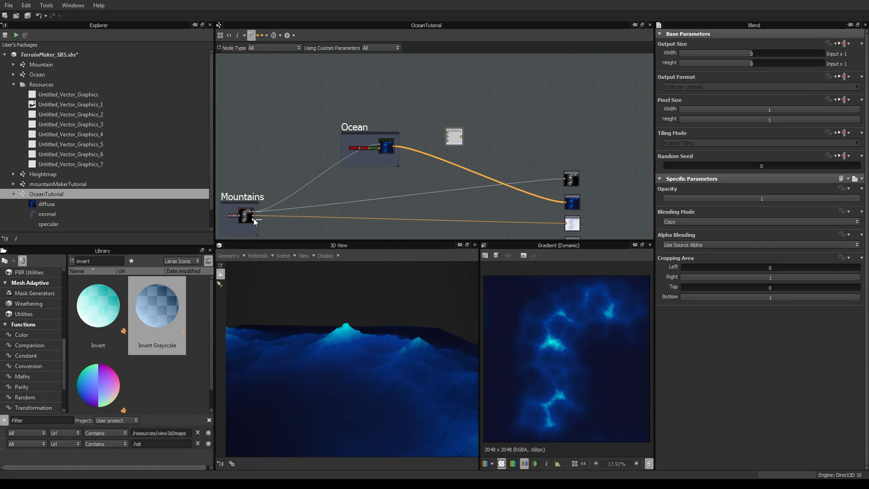
# Blend the mountain's color output as foreground with the ocean gradient as background, and connect the Blend to the diffuse output node.
pyautogui.moveTo(253, 218); pyautogui.dragTo(455, 152)
pyautogui.scroll(5, 453, 153)
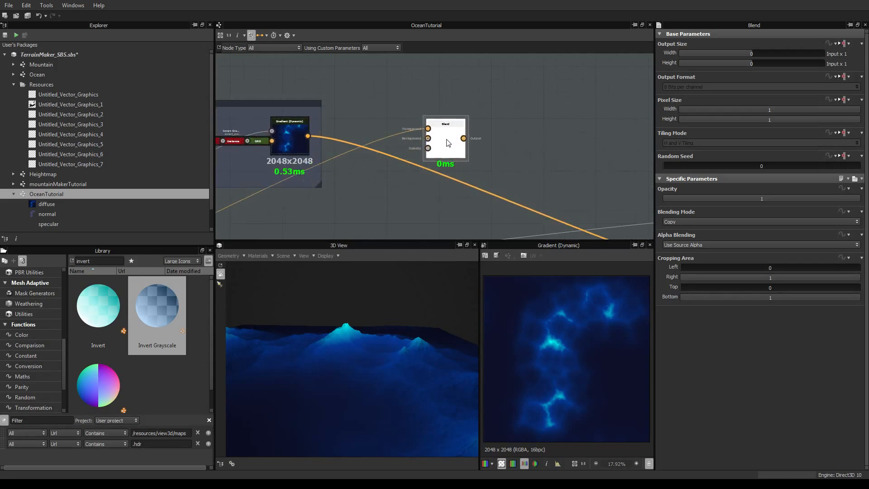
pyautogui.moveTo(308, 137); pyautogui.dragTo(437, 132)
pyautogui.scroll(-4, 453, 135)
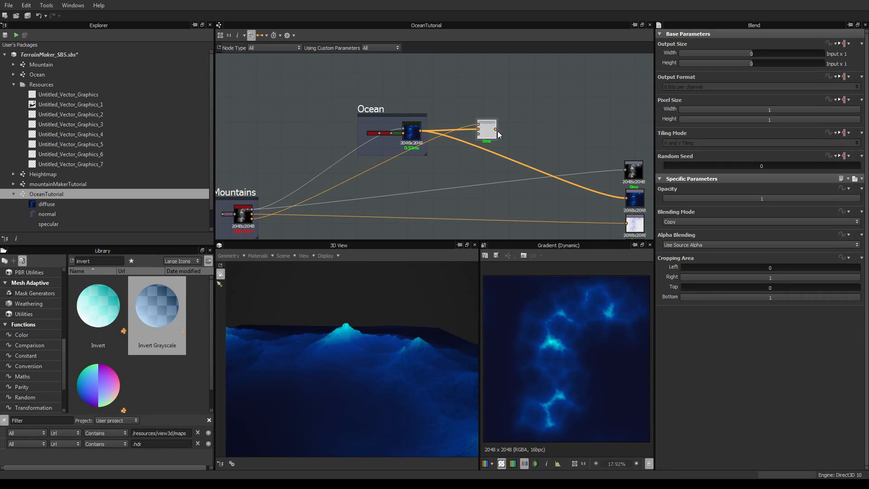
pyautogui.moveTo(496, 129); pyautogui.dragTo(627, 198)
pyautogui.moveTo(503, 139); pyautogui.dragTo(472, 112, button='middle')
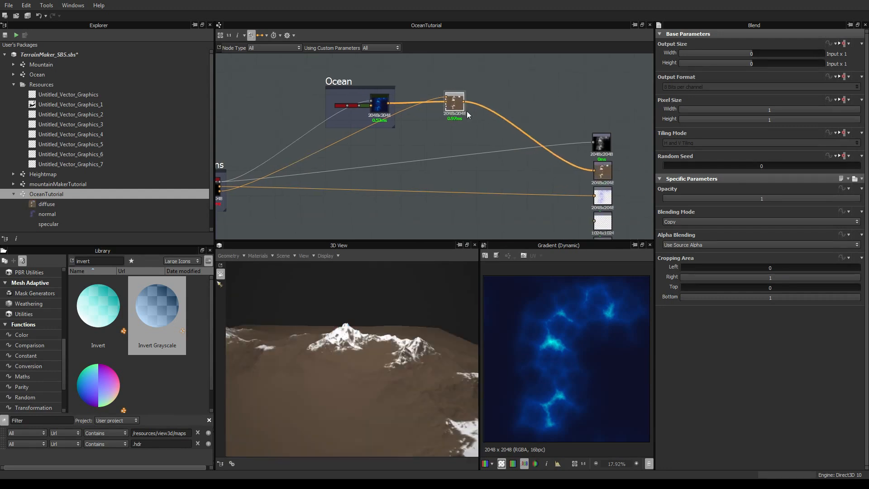
pyautogui.moveTo(457, 104); pyautogui.dragTo(469, 119)
# Examine the Blend node's inputs and the outputs of the mountainMakerTutorial instance in the Mountains frame.
pyautogui.scroll(3, 478, 134)
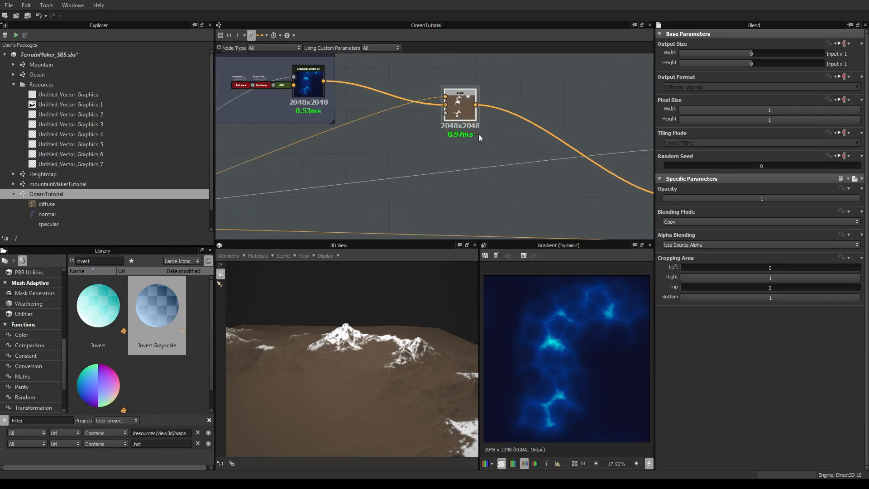
pyautogui.scroll(-3, 479, 137)
pyautogui.moveTo(395, 119); pyautogui.dragTo(476, 104, button='middle')
pyautogui.scroll(2, 422, 129)
pyautogui.scroll(-1, 477, 104)
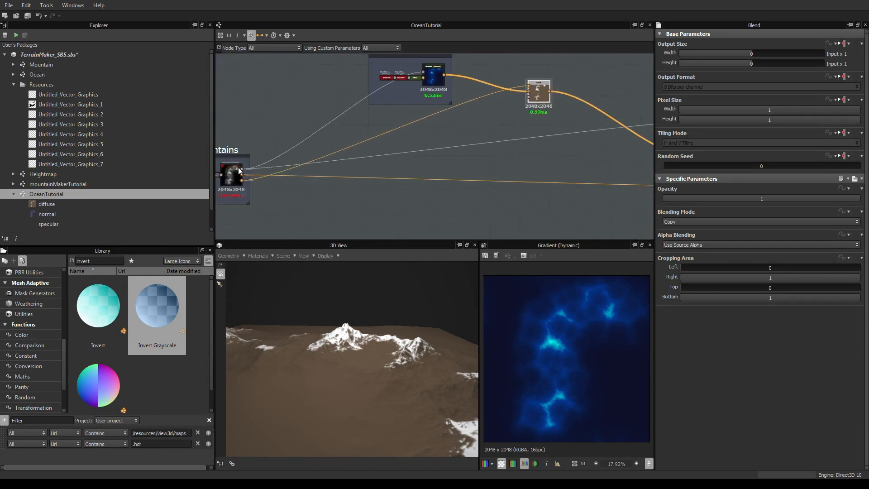
pyautogui.moveTo(263, 182); pyautogui.dragTo(307, 181, button='middle')
pyautogui.scroll(5, 274, 177)
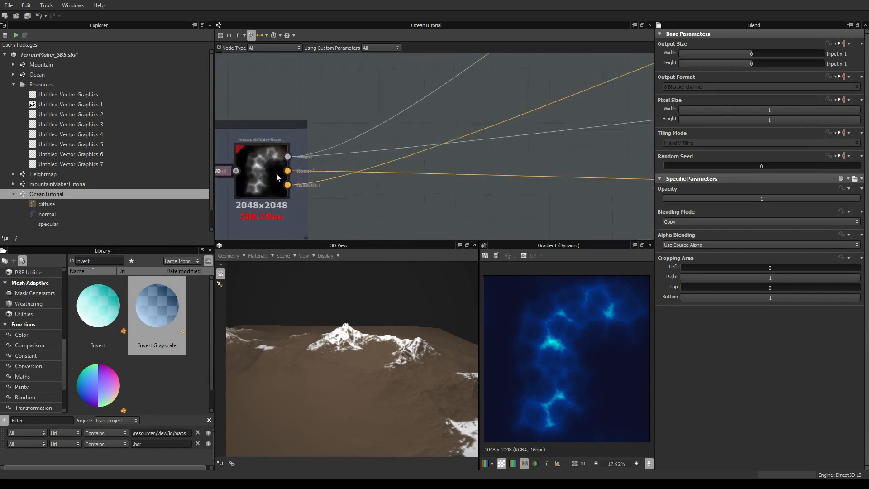
pyautogui.scroll(-2, 276, 173)
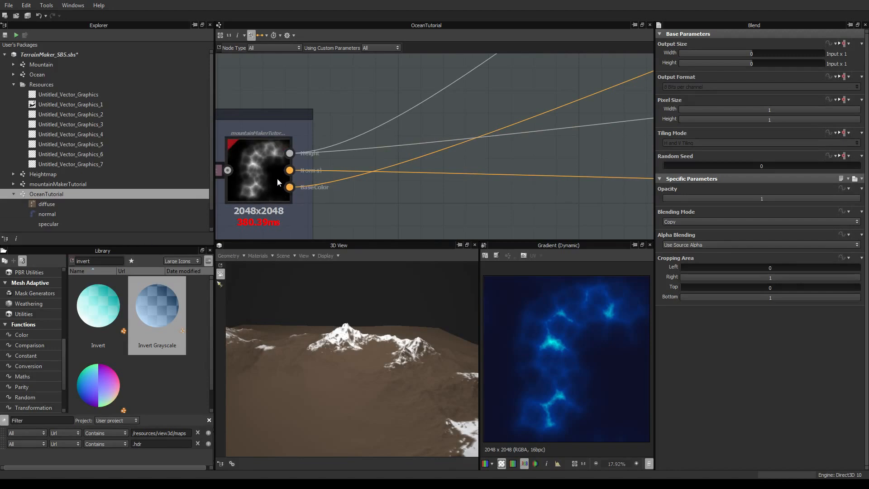
# Search the library for histogram nodes.
pyautogui.doubleClick(105, 260)
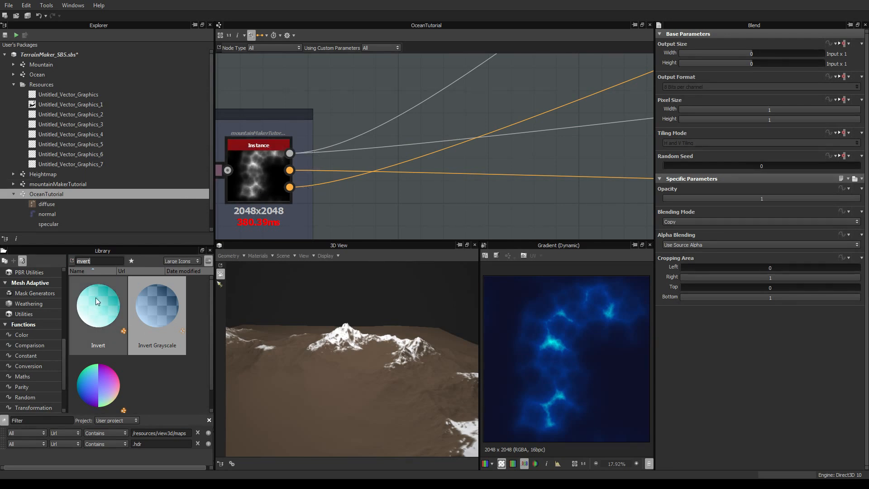
pyautogui.write('histo')
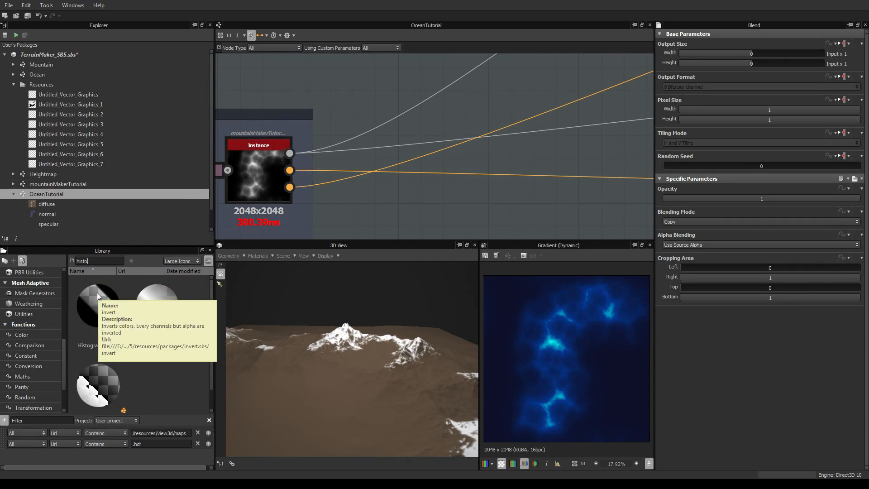
pyautogui.write('gram')
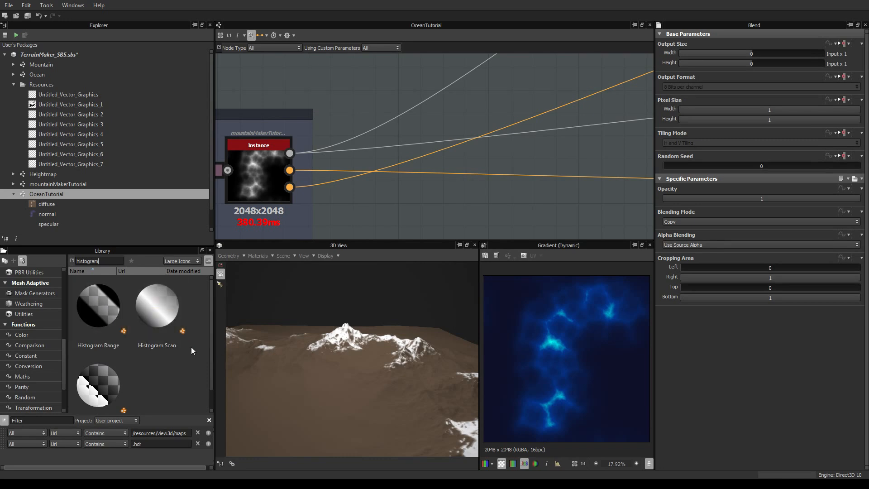
# Try a Histogram Range node fed by the mountain's height output, preview its result, and delete the node.
pyautogui.click(91, 307)
pyautogui.moveTo(90, 308); pyautogui.dragTo(503, 151)
pyautogui.scroll(-3, 534, 157)
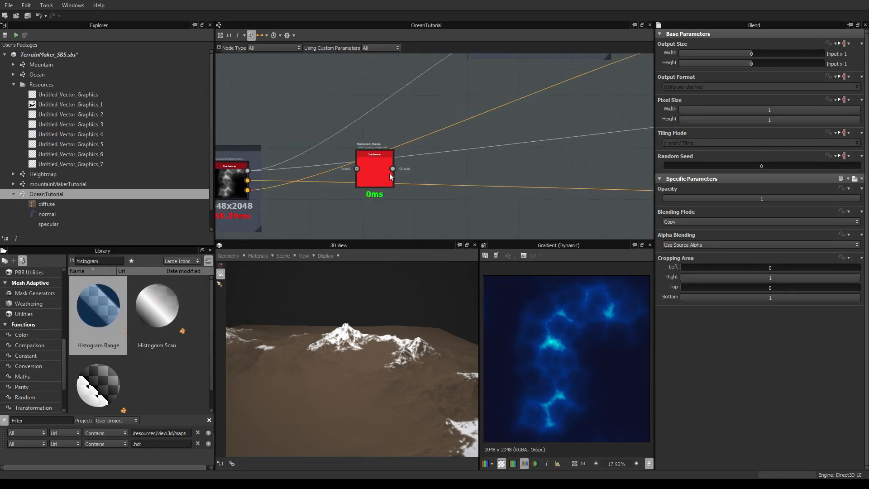
pyautogui.moveTo(514, 157); pyautogui.dragTo(411, 182, button='middle')
pyautogui.moveTo(293, 187); pyautogui.dragTo(433, 149)
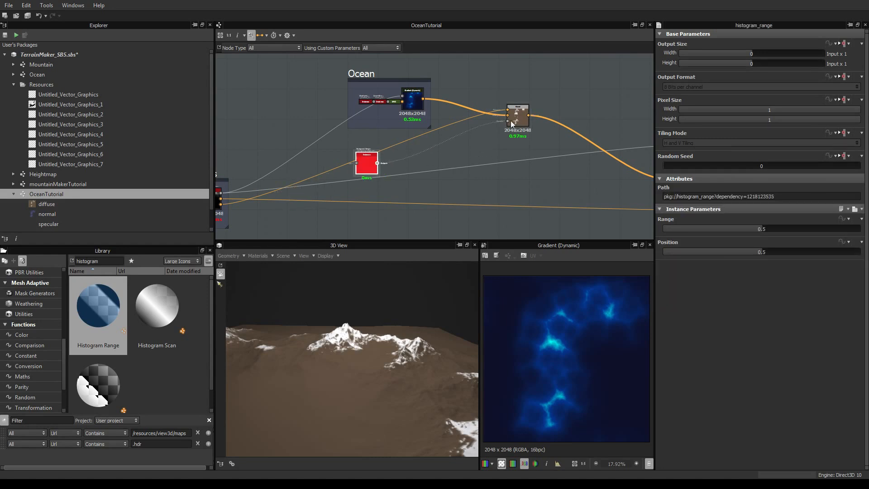
pyautogui.moveTo(510, 121); pyautogui.dragTo(507, 121)
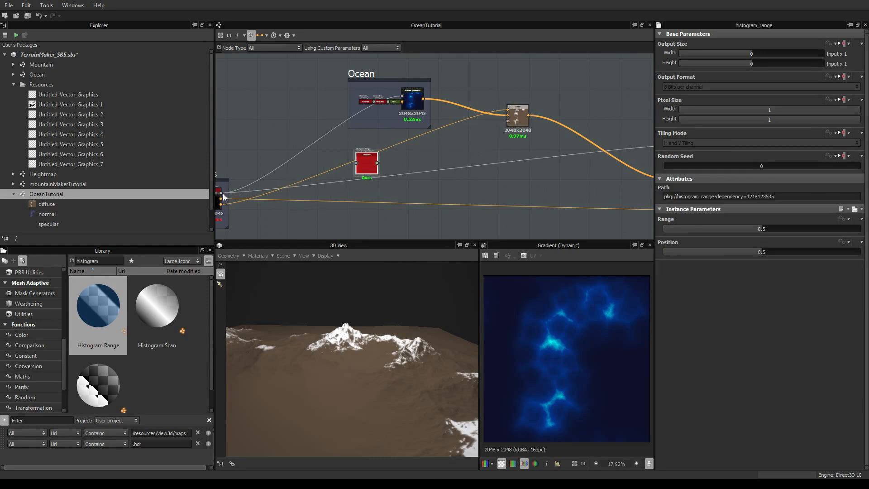
pyautogui.moveTo(222, 194)
pyautogui.mouseDown()
pyautogui.moveTo(370, 163)
pyautogui.moveTo(357, 164)
pyautogui.mouseUp()
pyautogui.doubleClick(366, 164)
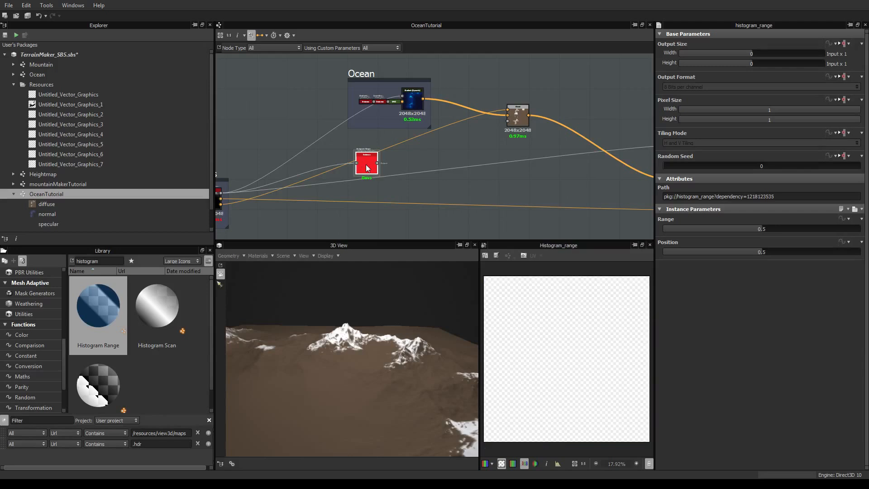
pyautogui.scroll(4, 371, 162)
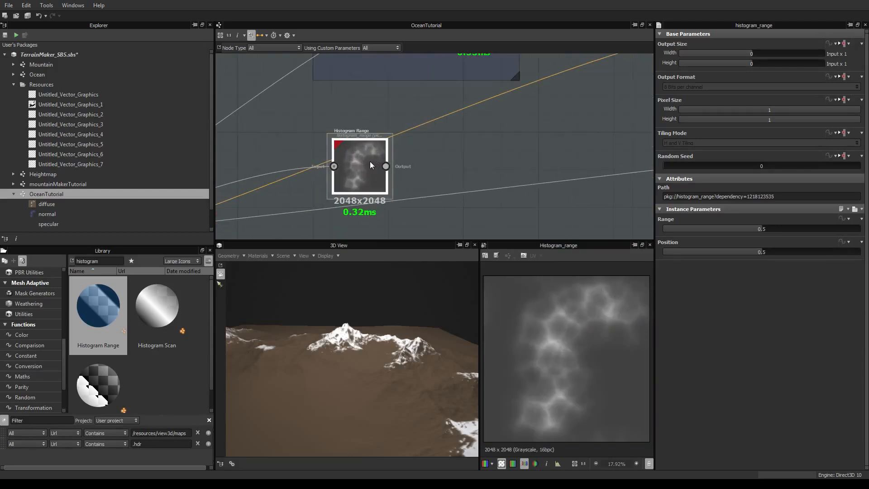
pyautogui.press('Delete')
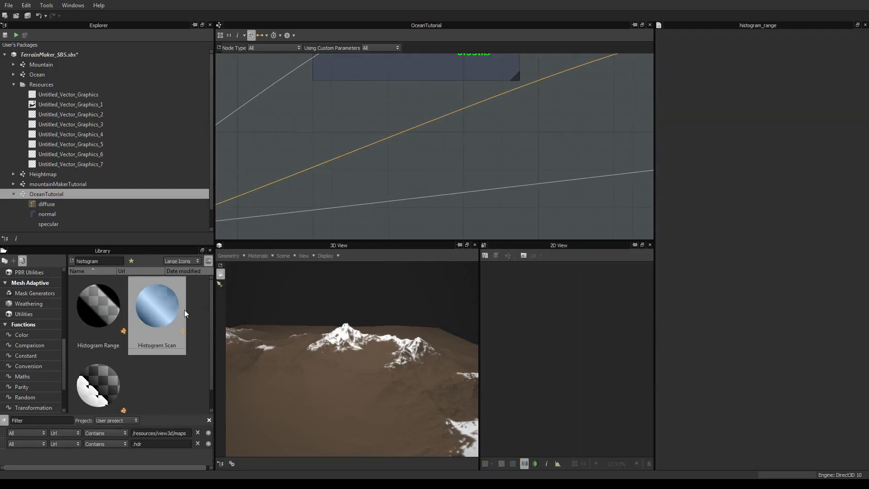
# Add a Histogram Scan node below the Ocean frame, preview it, and set its Position to 0.5.
pyautogui.moveTo(184, 310); pyautogui.dragTo(460, 150)
pyautogui.doubleClick(445, 161)
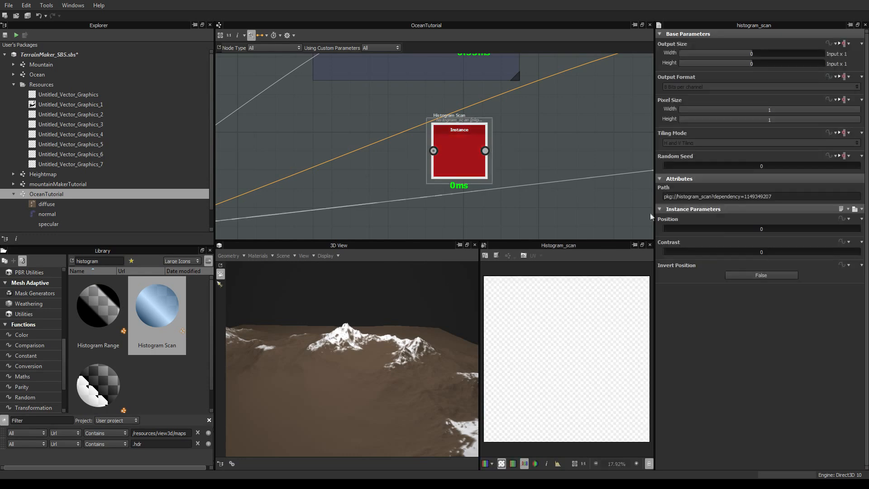
pyautogui.doubleClick(765, 229)
pyautogui.write('0.5')
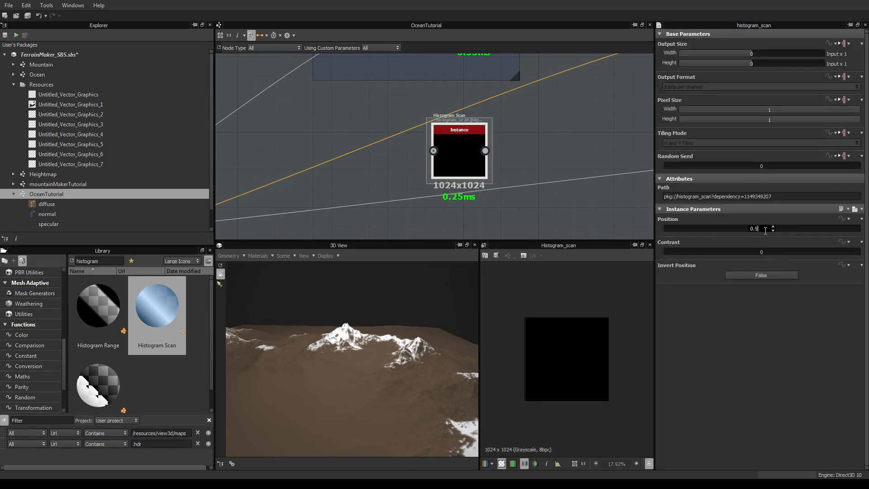
pyautogui.press('Return')
# Connect the mountain's height output to the Histogram Scan, and feed the scan into the Blend's opacity input as a mask.
pyautogui.scroll(-2, 416, 210)
pyautogui.scroll(-2, 383, 156)
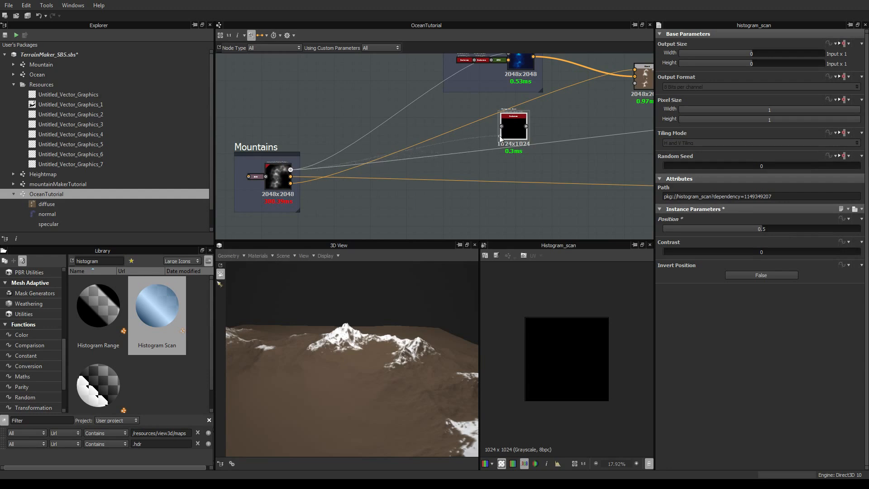
pyautogui.moveTo(499, 135); pyautogui.dragTo(635, 83)
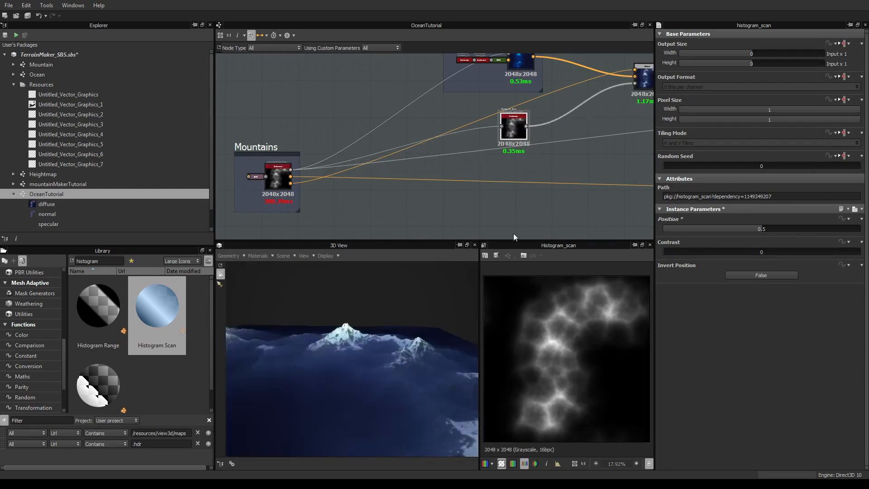
pyautogui.moveTo(550, 167); pyautogui.dragTo(444, 183, button='middle')
pyautogui.moveTo(367, 363); pyautogui.dragTo(365, 341)
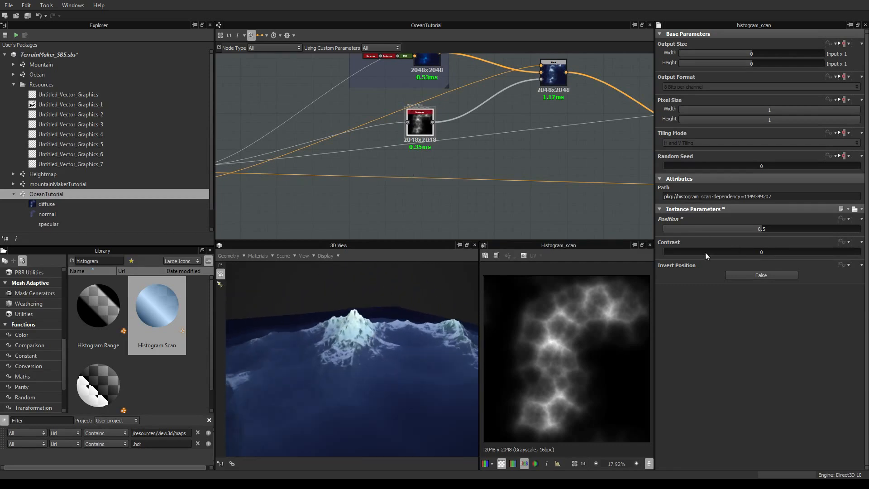
# Set the Histogram Scan's Contrast to 1 and Position to 0.68, and inspect the shoreline on the 3D terrain.
pyautogui.moveTo(705, 252); pyautogui.dragTo(860, 250)
pyautogui.moveTo(432, 327); pyautogui.dragTo(386, 330)
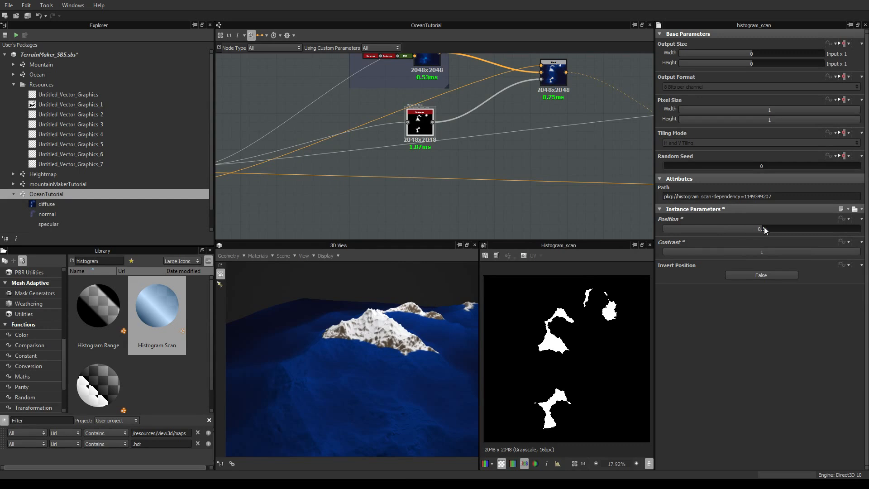
pyautogui.moveTo(765, 227); pyautogui.dragTo(798, 232)
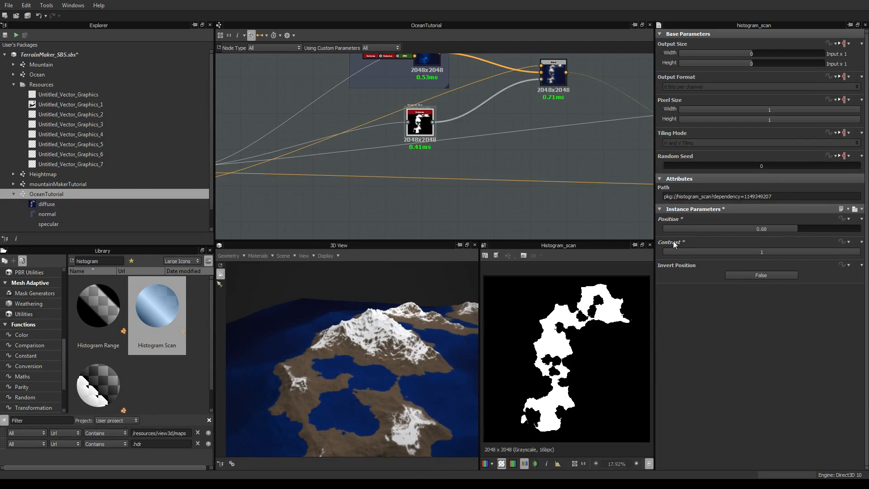
pyautogui.scroll(6, 377, 366)
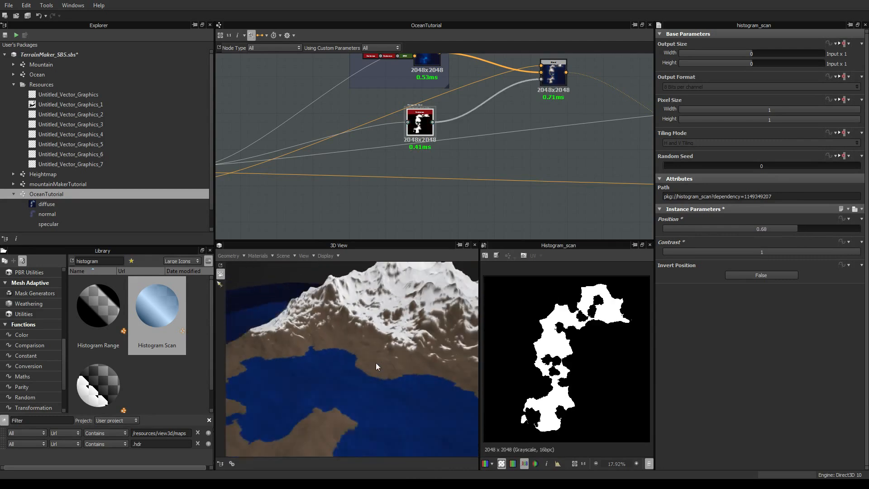
pyautogui.scroll(4, 375, 363)
pyautogui.scroll(-3, 355, 337)
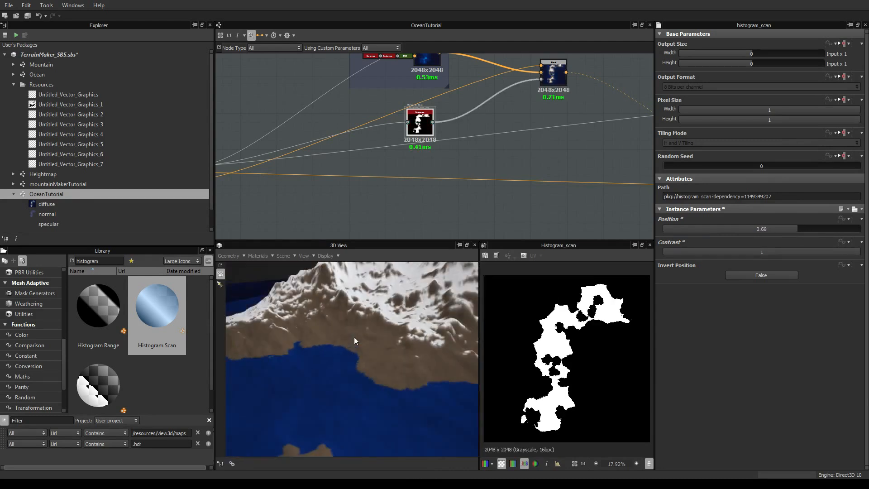
# Set the OceanTutorial graph's output size to 2048 x 2048 px and inspect the shoreline's sharpness on the terrain.
pyautogui.moveTo(497, 195); pyautogui.dragTo(484, 197, button='middle')
pyautogui.click(484, 196)
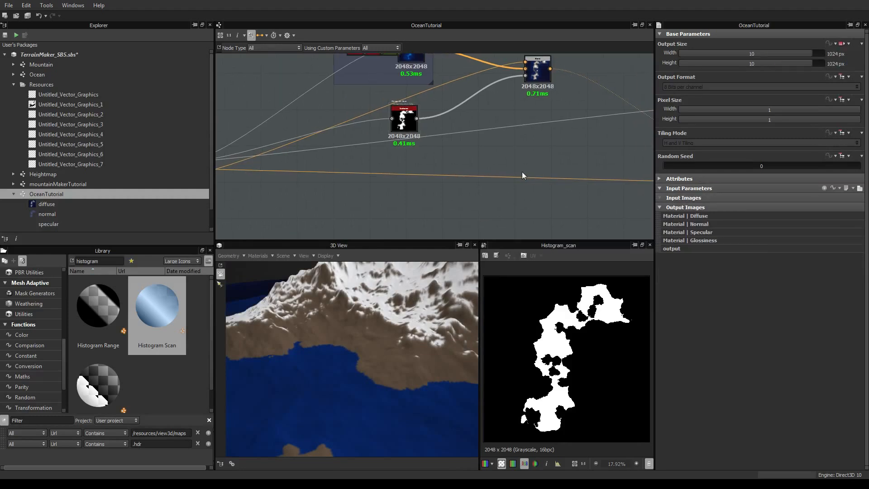
pyautogui.click(815, 52)
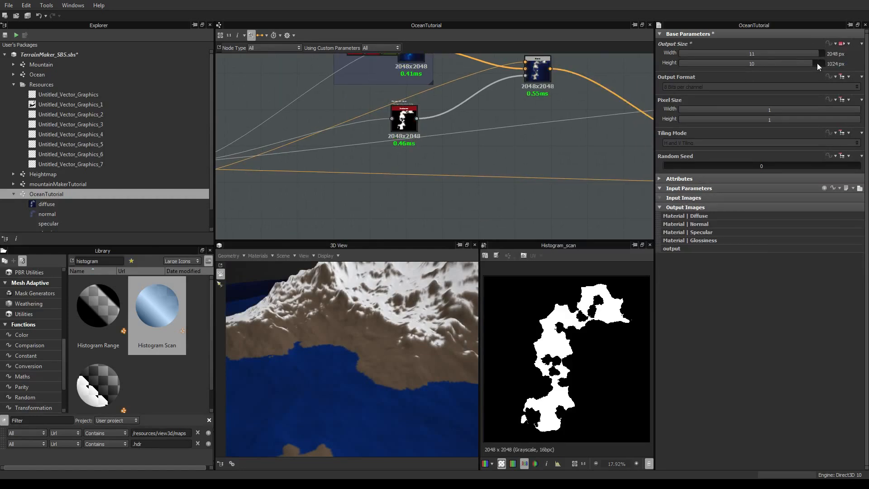
pyautogui.moveTo(320, 372); pyautogui.dragTo(370, 376)
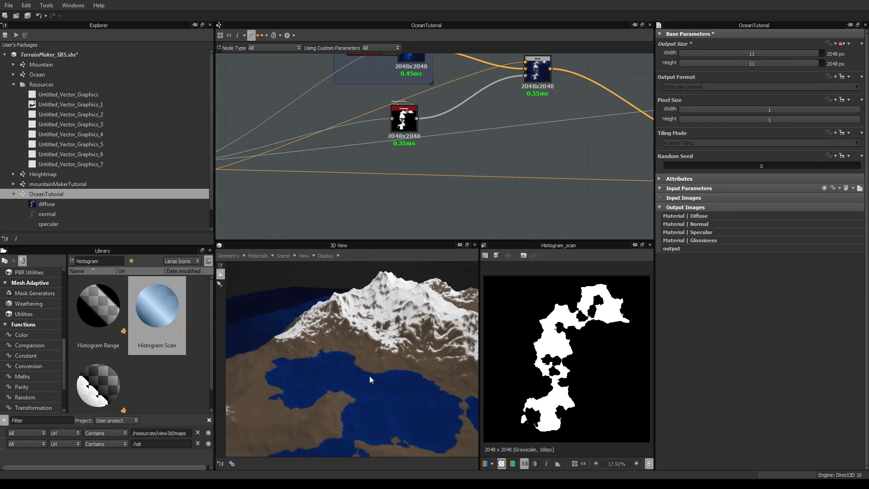
pyautogui.scroll(5, 355, 374)
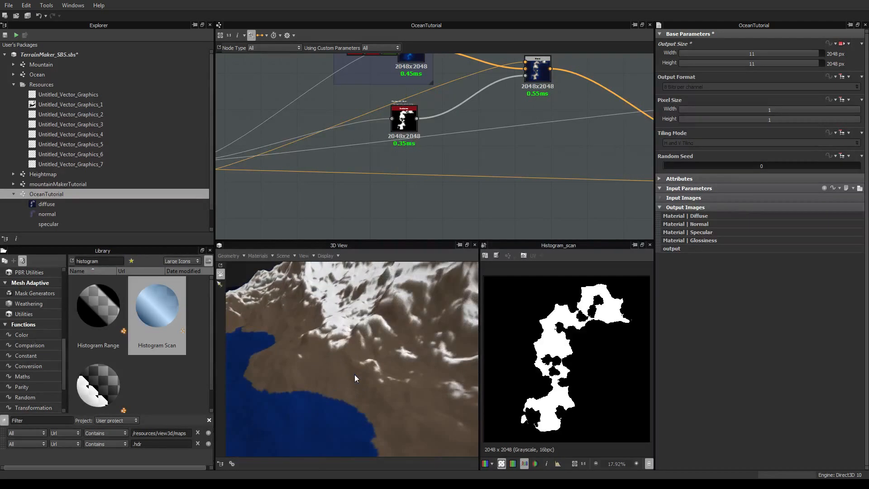
pyautogui.scroll(2, 428, 172)
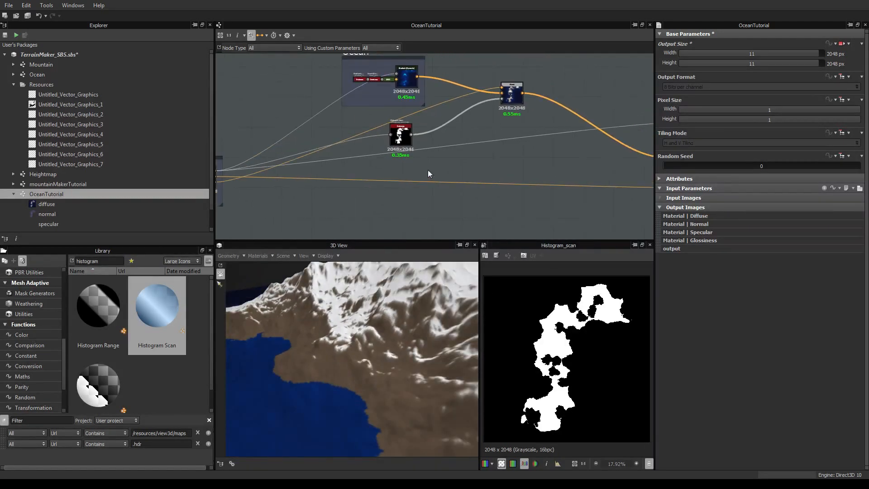
# Soften the Histogram Scan mask to a Contrast of 0.95 and lower the waterline with a Position of 0.75.
pyautogui.scroll(-2, 427, 173)
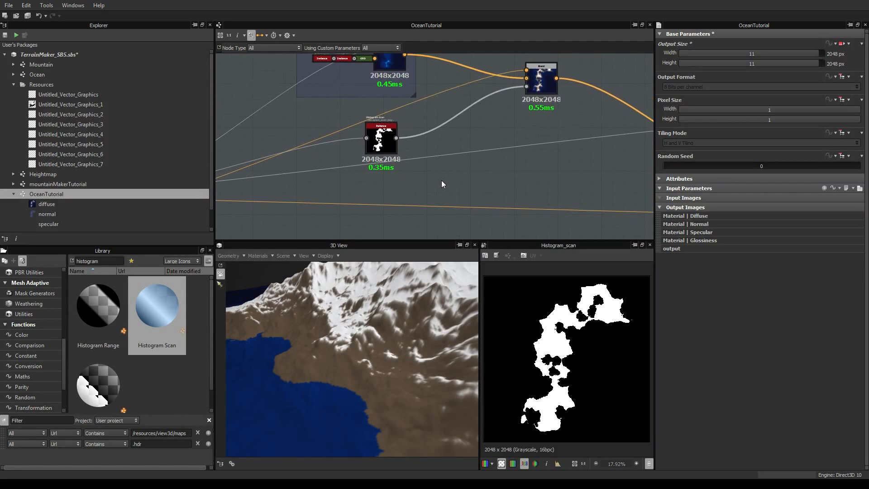
pyautogui.click(389, 149)
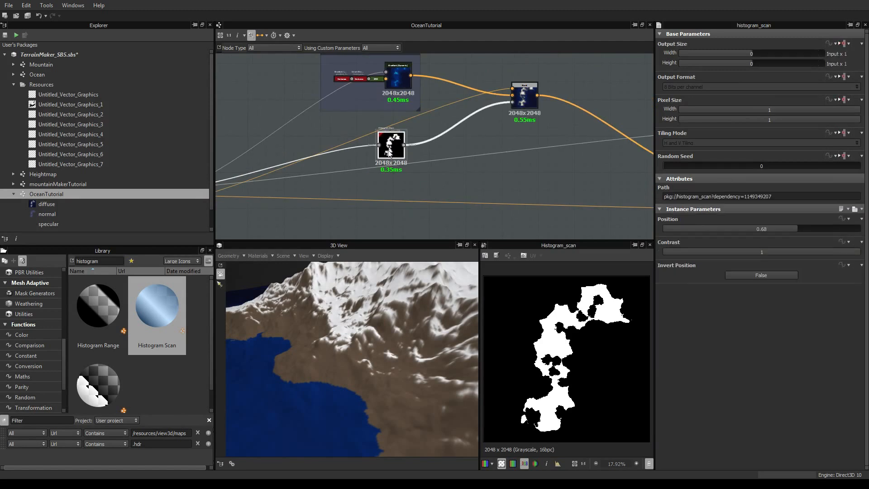
pyautogui.doubleClick(765, 252)
pyautogui.write('0.95')
pyautogui.press('Return')
pyautogui.moveTo(320, 374); pyautogui.dragTo(381, 344)
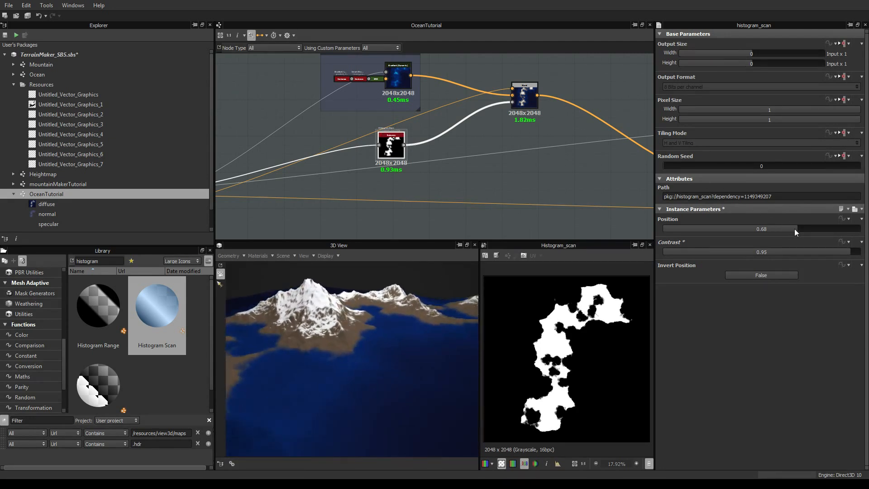
pyautogui.moveTo(794, 229)
pyautogui.mouseDown()
pyautogui.moveTo(816, 232)
pyautogui.moveTo(808, 231)
pyautogui.mouseUp()
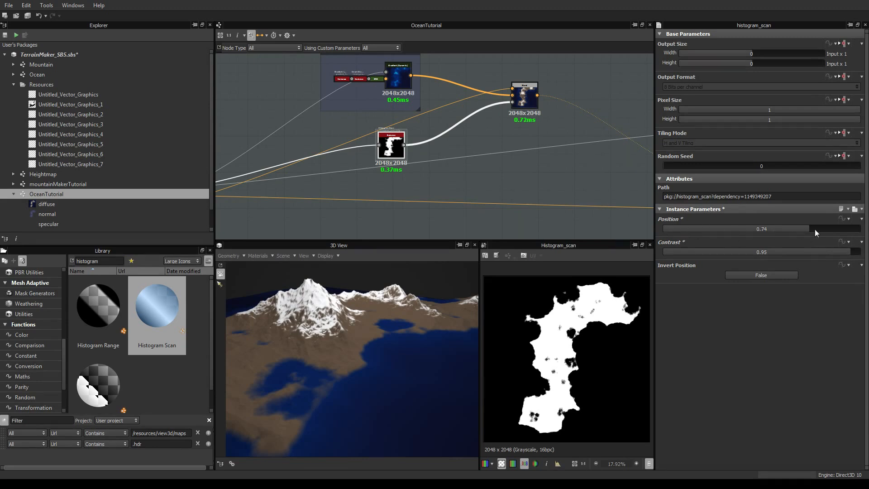
pyautogui.moveTo(809, 229)
pyautogui.mouseDown()
pyautogui.moveTo(842, 229)
pyautogui.moveTo(811, 227)
pyautogui.mouseUp()
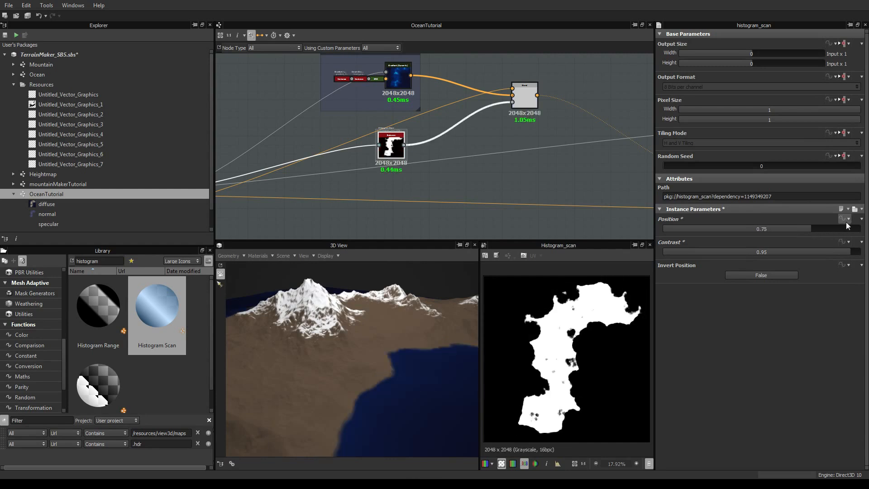
# Add a Float1 input parameter to the OceanTutorial graph with the identifier waterLevel and the label Water Level.
pyautogui.click(562, 180)
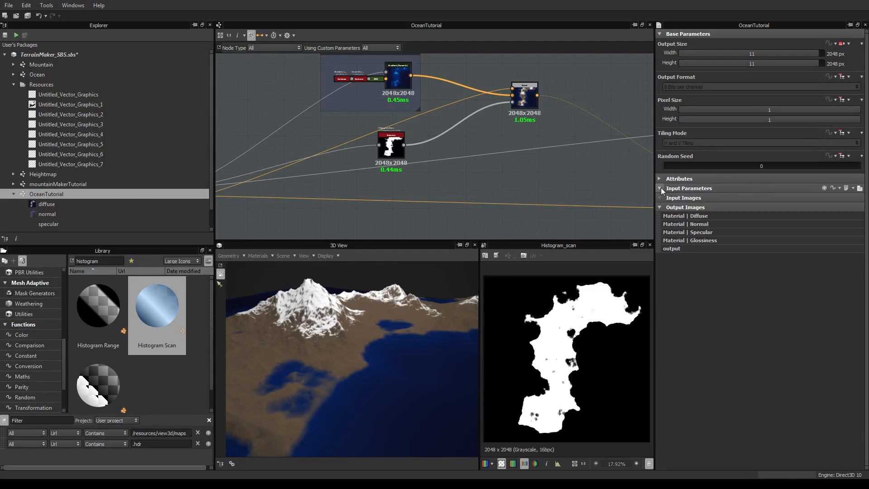
pyautogui.click(824, 188)
pyautogui.click(724, 208)
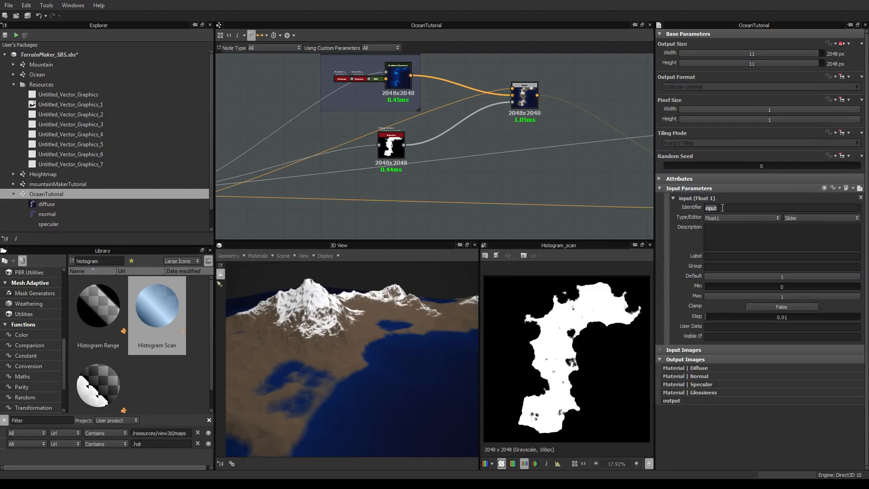
pyautogui.write('waterLevel')
pyautogui.click(729, 257)
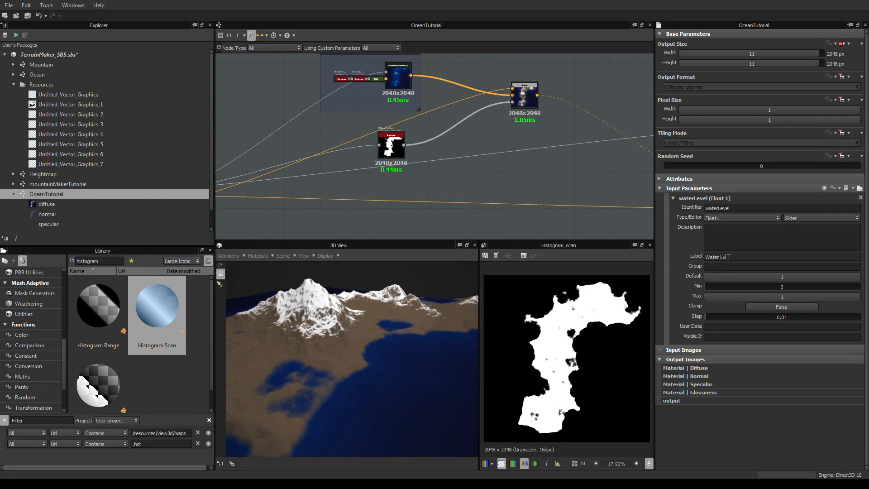
pyautogui.press('Return')
pyautogui.write('e')
pyautogui.press('Return')
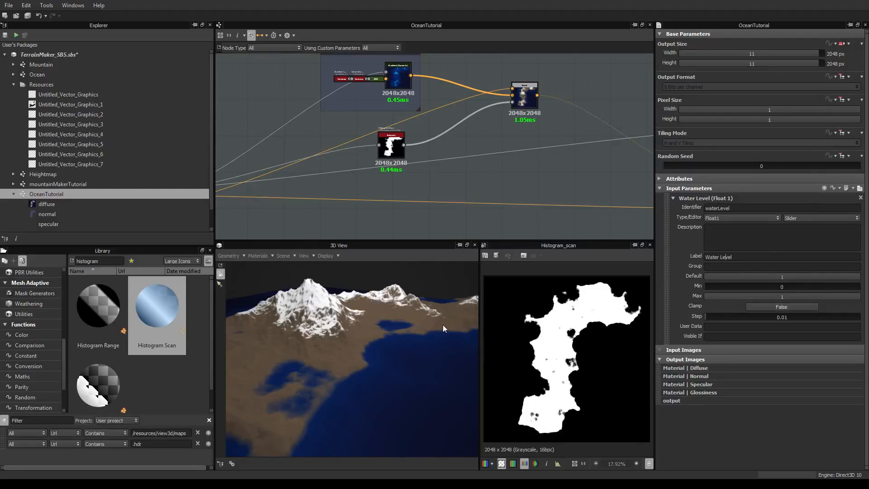
# Assign an empty function to the Histogram Scan's Position parameter and open that function for editing.
pyautogui.moveTo(355, 157); pyautogui.dragTo(384, 173, button='middle')
pyautogui.moveTo(340, 133)
pyautogui.mouseDown(button='middle')
pyautogui.moveTo(355, 127)
pyautogui.moveTo(377, 154)
pyautogui.moveTo(348, 147)
pyautogui.mouseUp(button='middle')
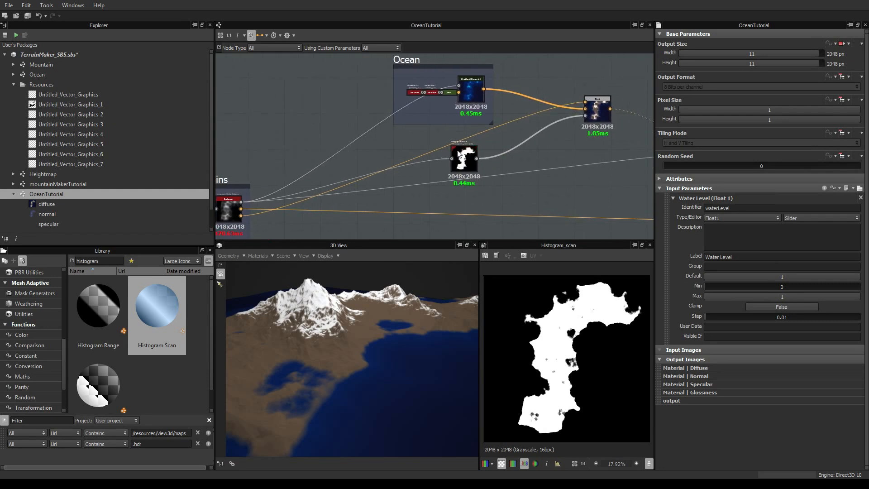
pyautogui.click(471, 156)
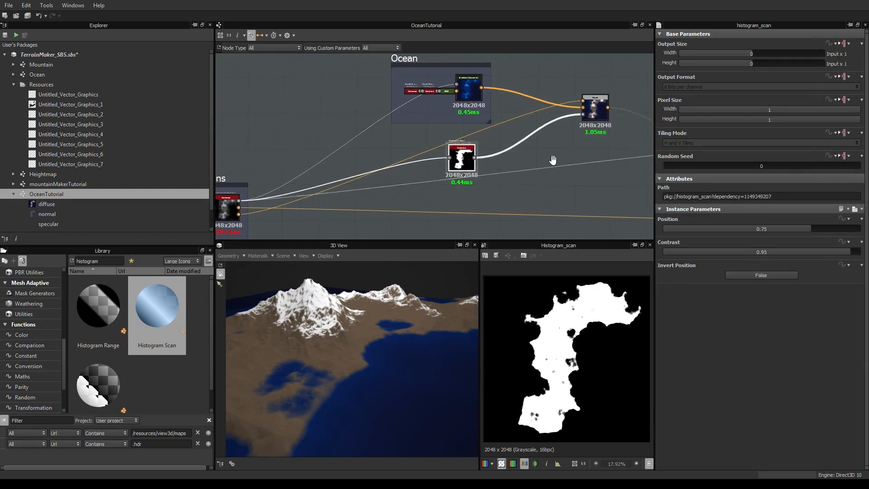
pyautogui.scroll(4, 452, 154)
pyautogui.moveTo(304, 164); pyautogui.dragTo(324, 155)
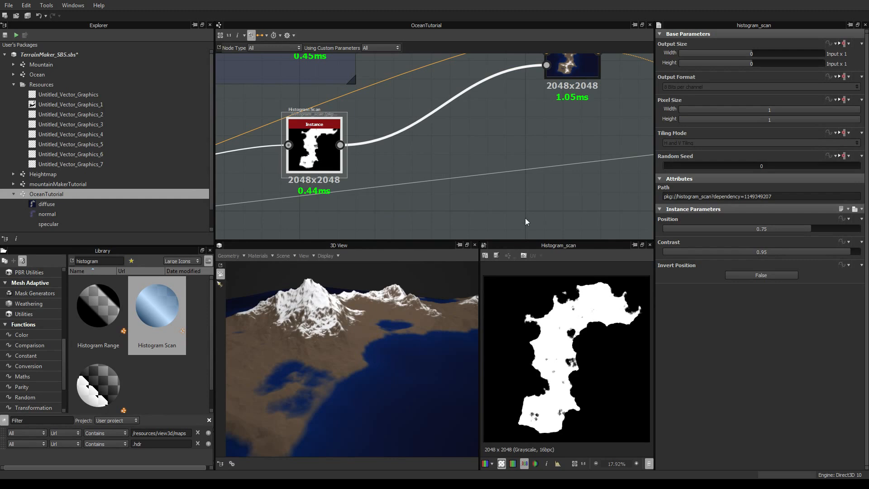
pyautogui.click(843, 220)
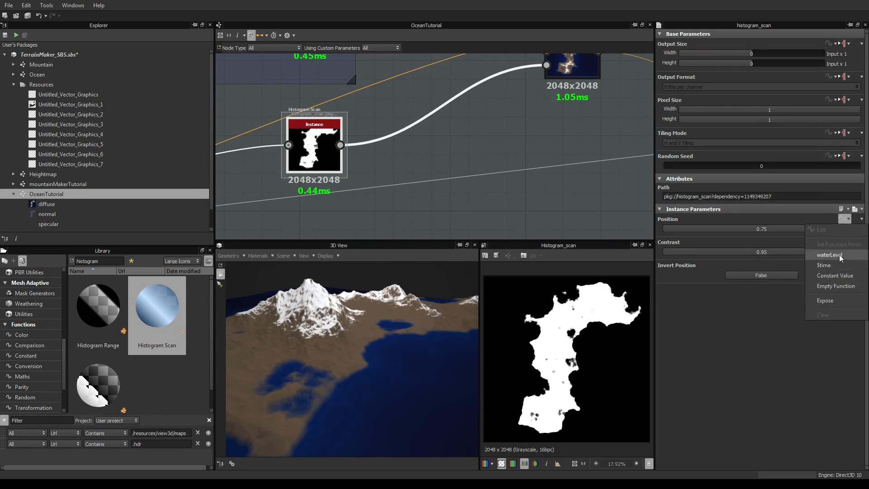
pyautogui.click(790, 341)
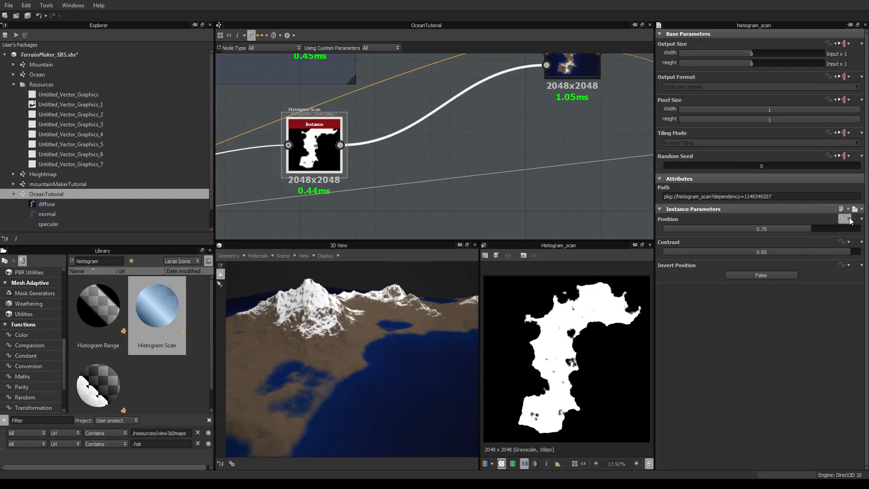
pyautogui.click(843, 219)
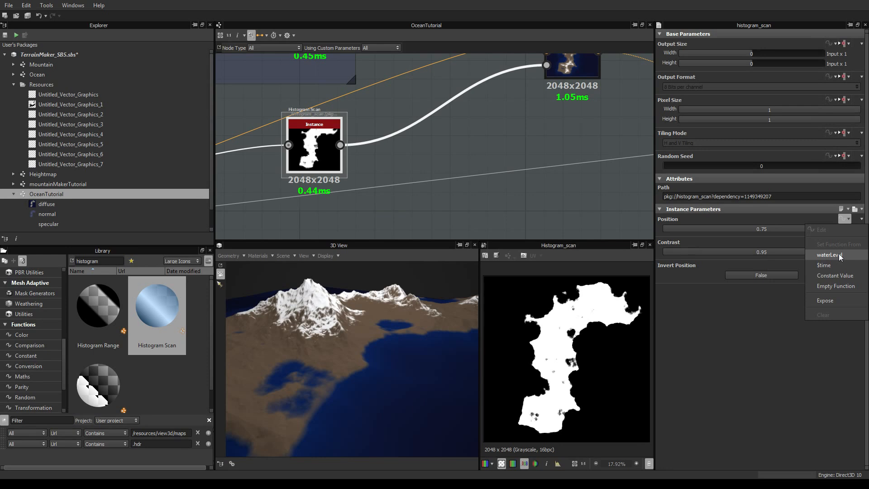
pyautogui.click(829, 284)
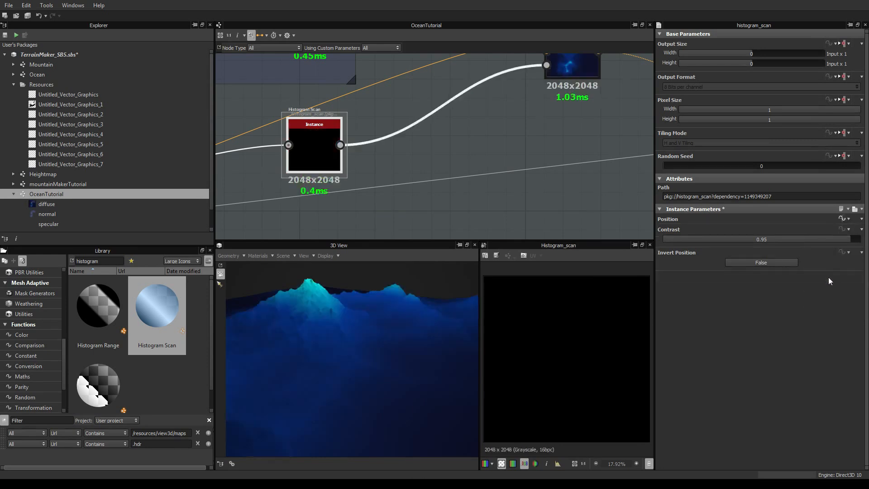
pyautogui.click(840, 220)
# Add a Float constant node with a value of 1 to the Position function.
pyautogui.rightClick(361, 139)
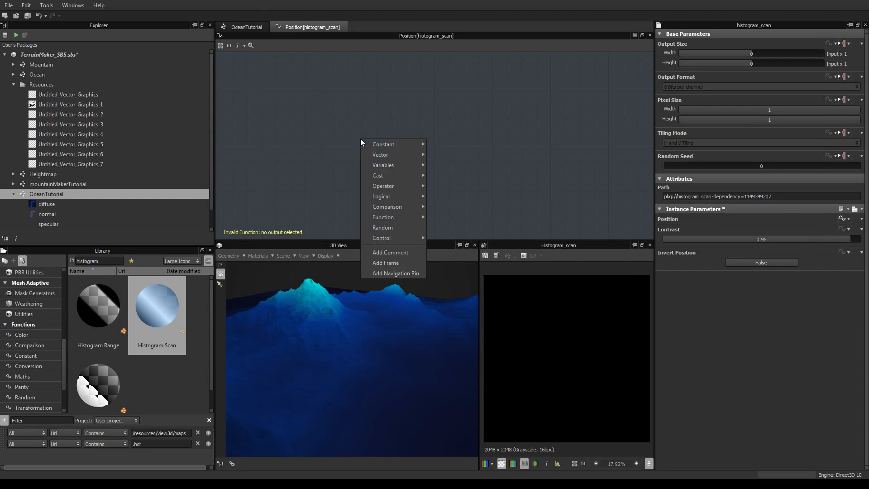
pyautogui.moveTo(392, 145)
pyautogui.click(431, 144)
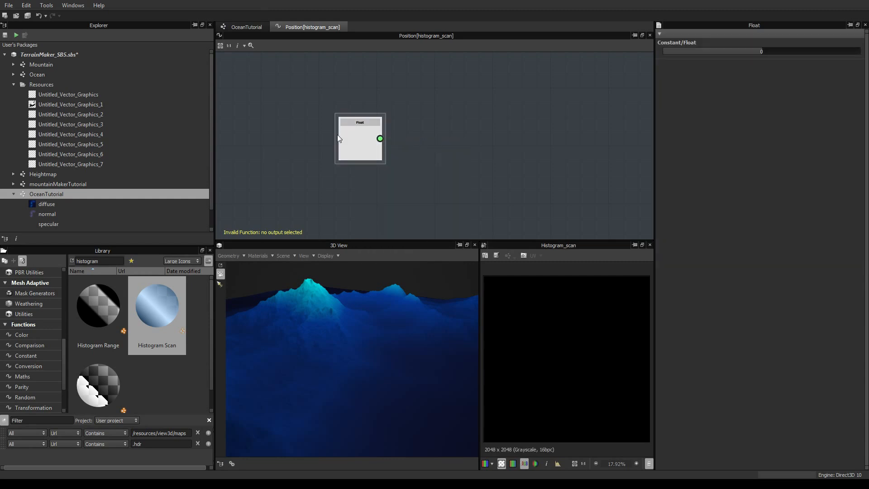
pyautogui.moveTo(760, 50); pyautogui.dragTo(861, 51)
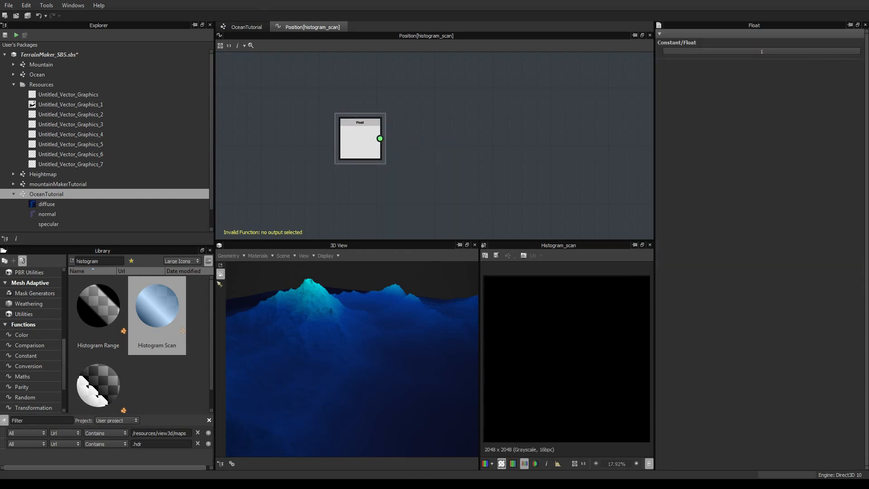
pyautogui.moveTo(366, 137); pyautogui.dragTo(345, 122)
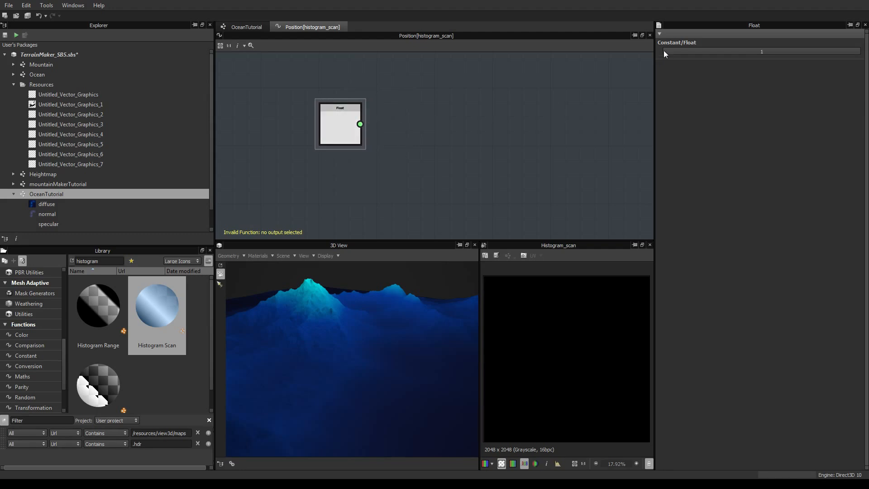
# Add a Subtraction node and connect the Float constant to its first input.
pyautogui.rightClick(451, 180)
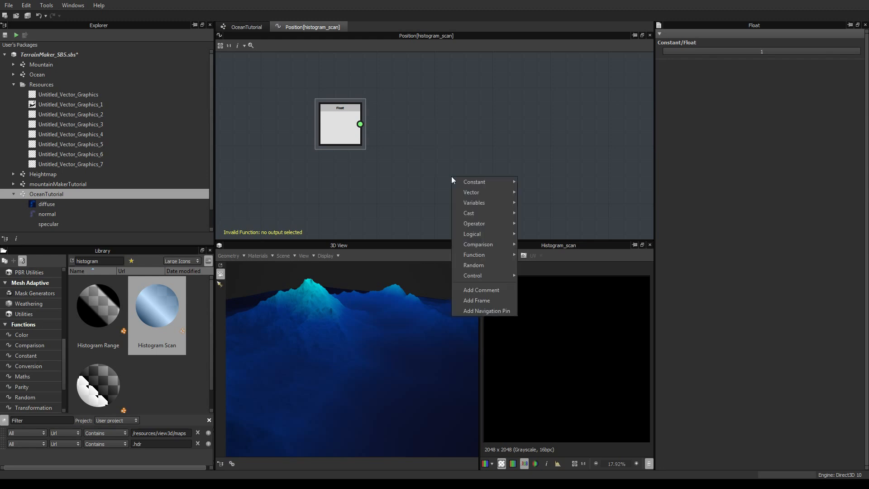
pyautogui.moveTo(491, 223)
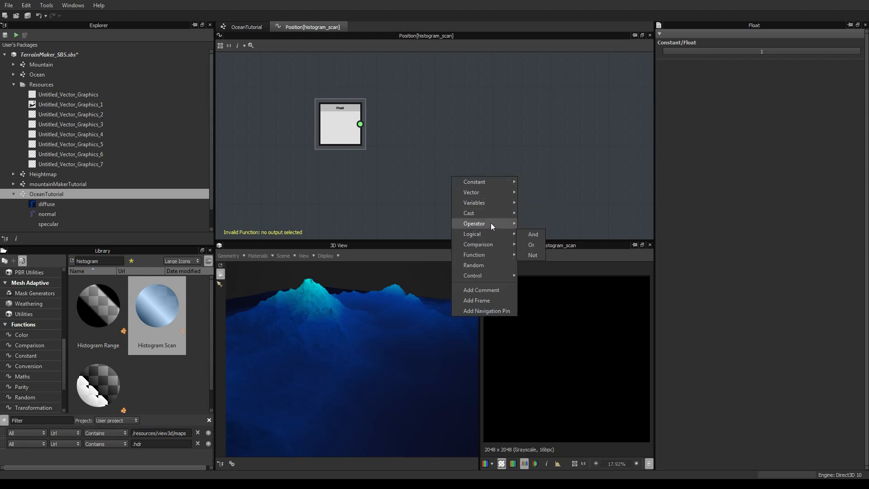
pyautogui.click(552, 237)
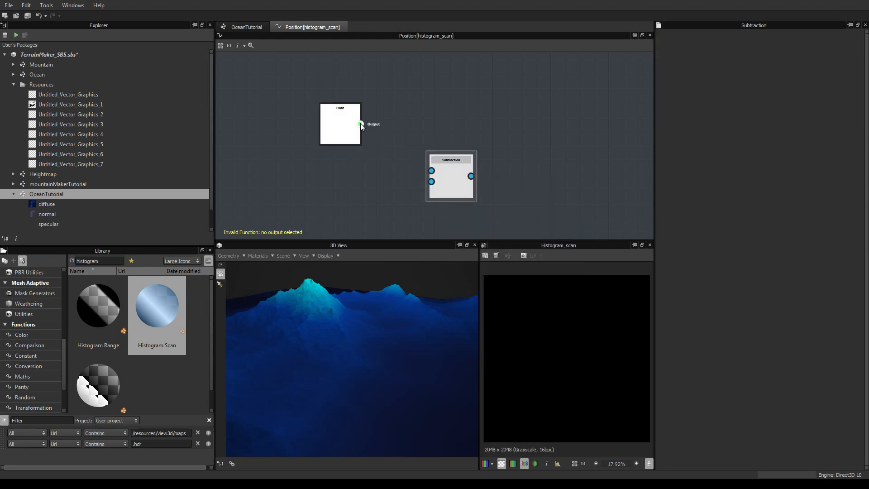
pyautogui.moveTo(424, 171); pyautogui.dragTo(425, 171)
# Add a Get Float node that reads waterLevel and connect it to the Subtraction's second input.
pyautogui.rightClick(365, 184)
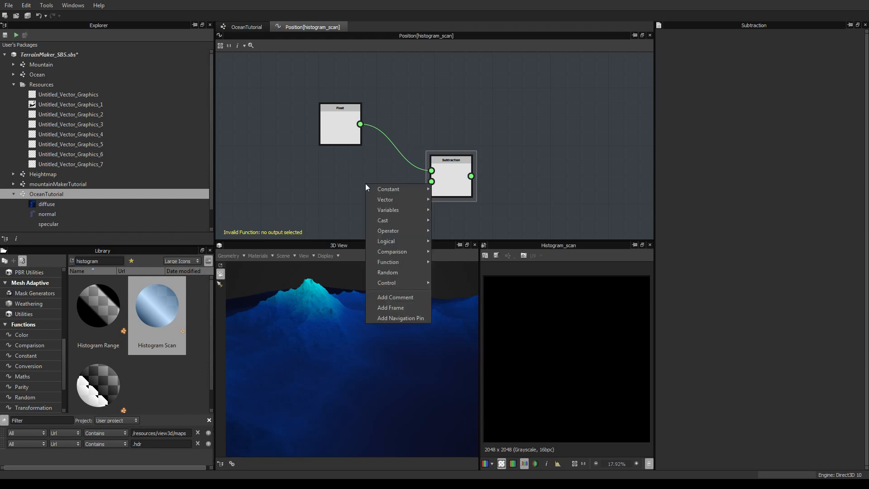
pyautogui.moveTo(401, 211)
pyautogui.click(461, 222)
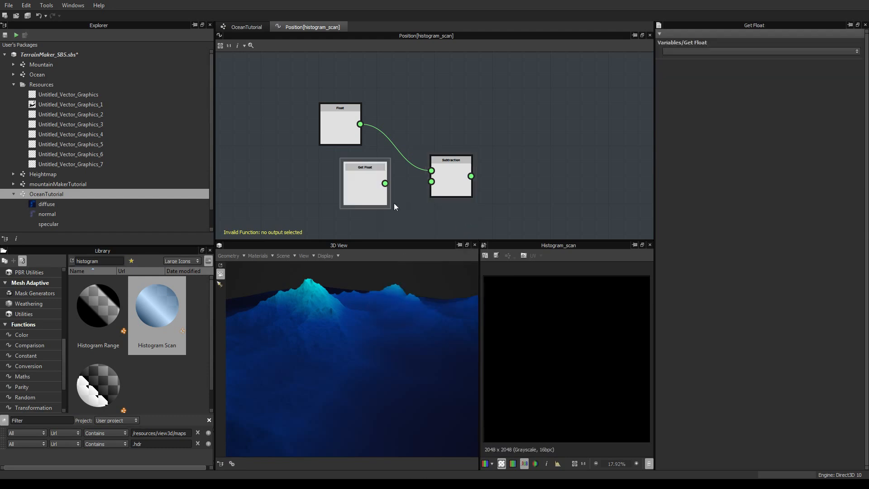
pyautogui.moveTo(394, 203); pyautogui.dragTo(382, 117, button='middle')
pyautogui.moveTo(382, 118); pyautogui.dragTo(371, 138)
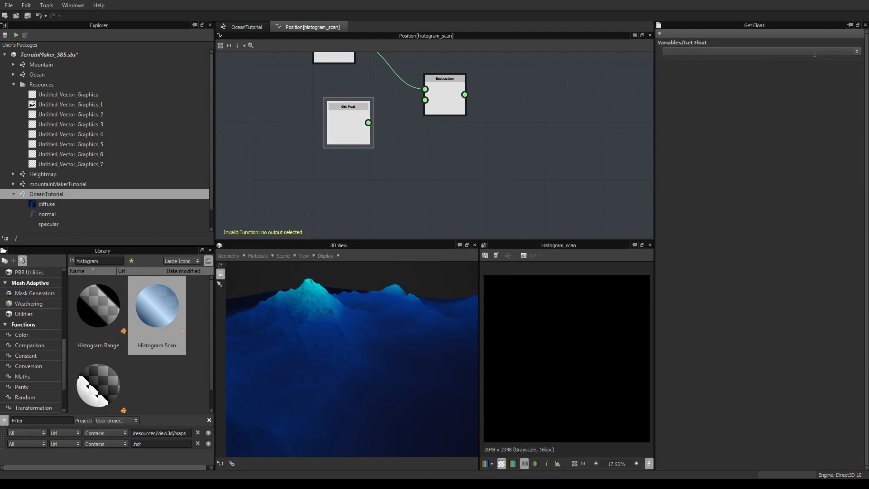
pyautogui.click(859, 54)
pyautogui.click(692, 65)
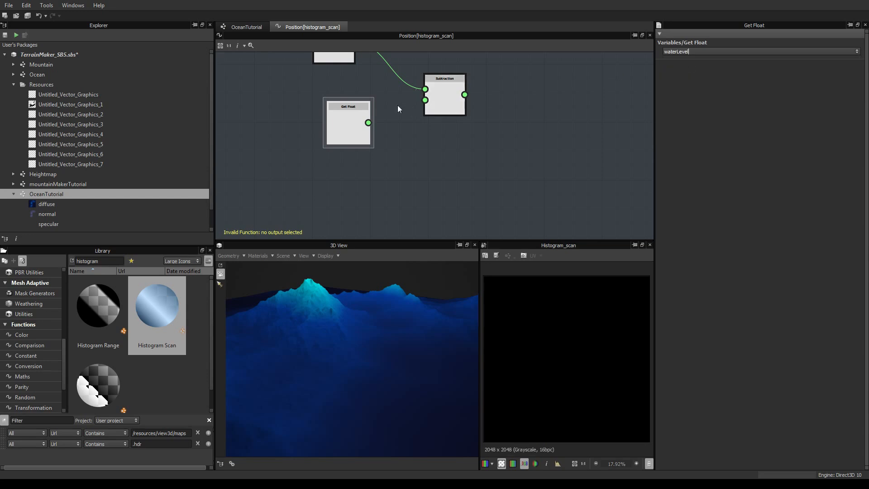
pyautogui.moveTo(369, 123); pyautogui.dragTo(425, 101)
# Set the Subtraction node as the output node of the Position function.
pyautogui.moveTo(475, 84); pyautogui.dragTo(443, 110, button='middle')
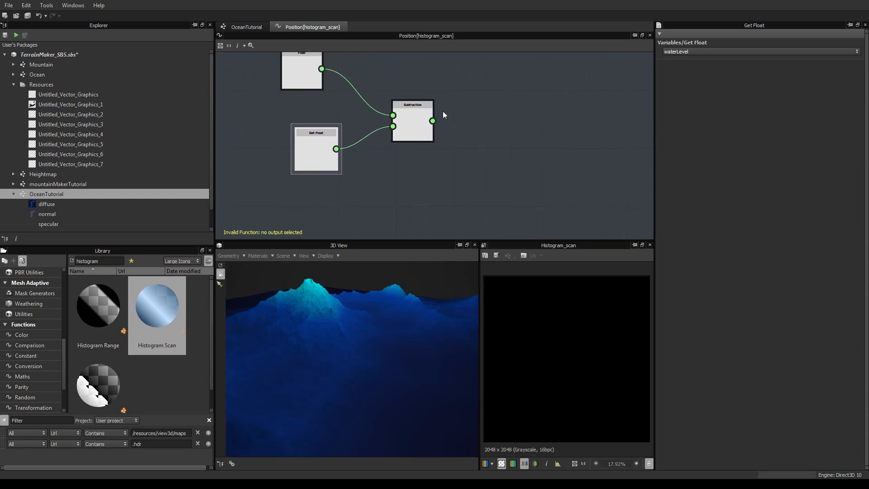
pyautogui.rightClick(417, 128)
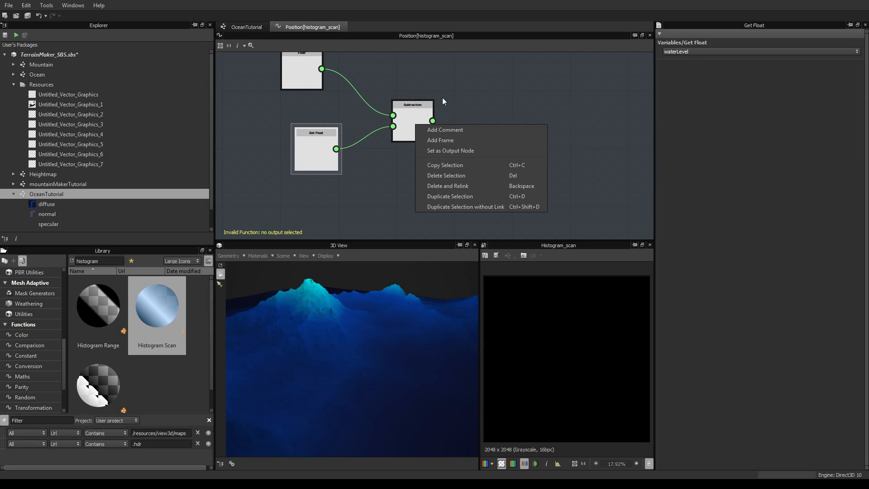
pyautogui.click(453, 152)
pyautogui.scroll(-3, 467, 104)
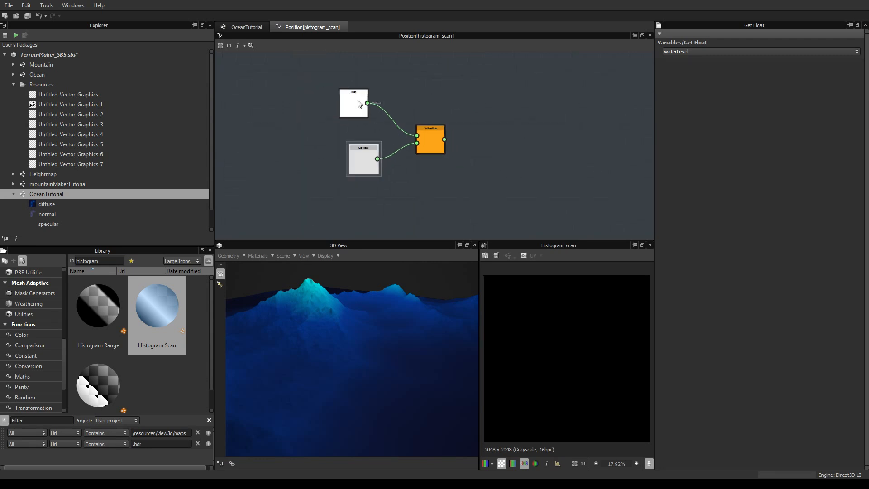
# Back in the OceanTutorial graph, test the Water Level default at 0.38, raise it to 0.78, and inspect the terrain.
pyautogui.click(259, 28)
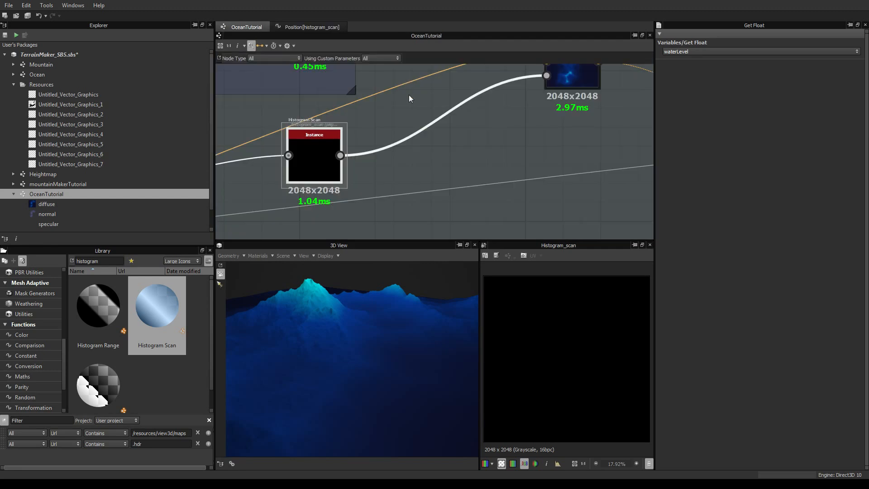
pyautogui.click(455, 146)
pyautogui.scroll(-3, 455, 136)
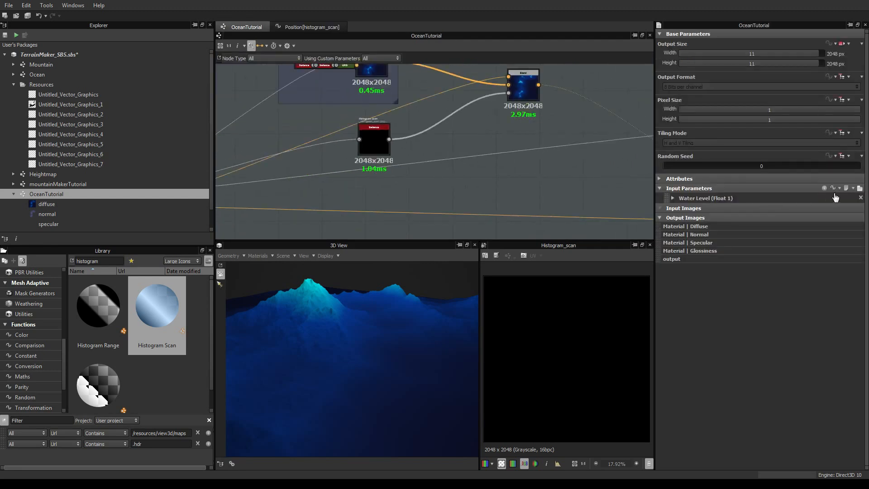
pyautogui.click(673, 198)
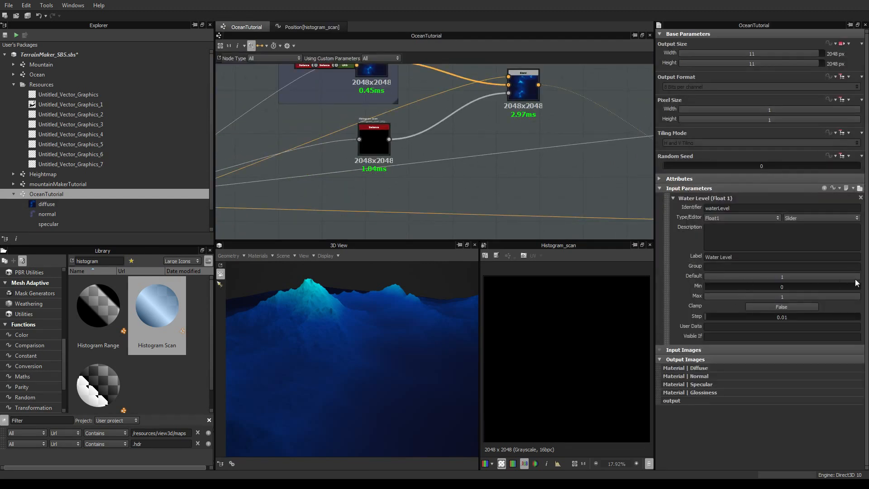
pyautogui.moveTo(854, 275); pyautogui.dragTo(763, 276)
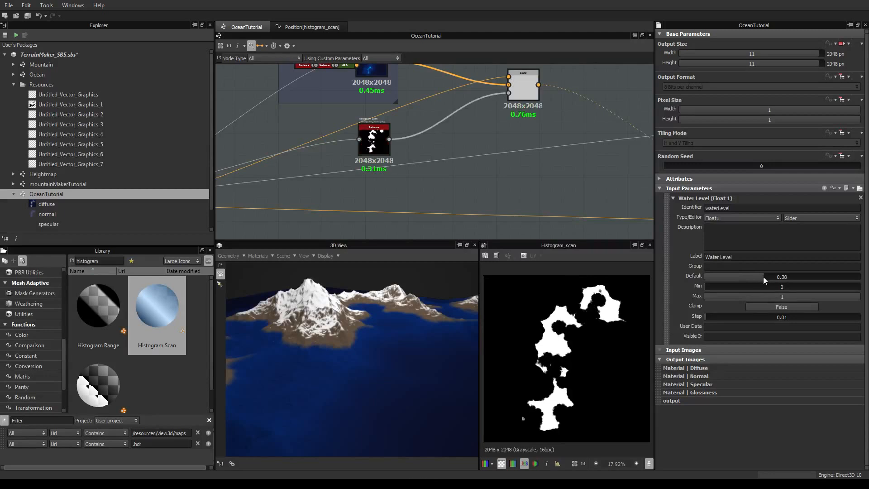
pyautogui.moveTo(298, 358); pyautogui.dragTo(343, 329)
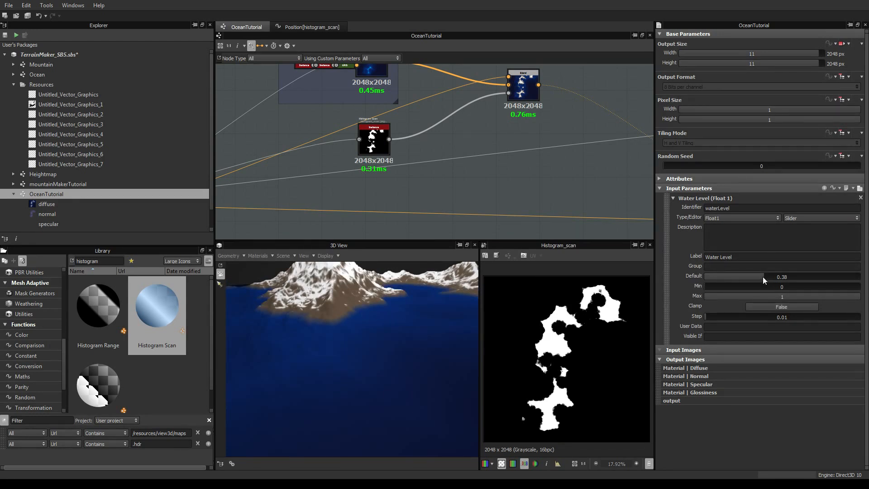
pyautogui.moveTo(763, 277); pyautogui.dragTo(827, 276)
pyautogui.moveTo(362, 339)
pyautogui.mouseDown()
pyautogui.moveTo(351, 321)
pyautogui.moveTo(356, 338)
pyautogui.mouseUp()
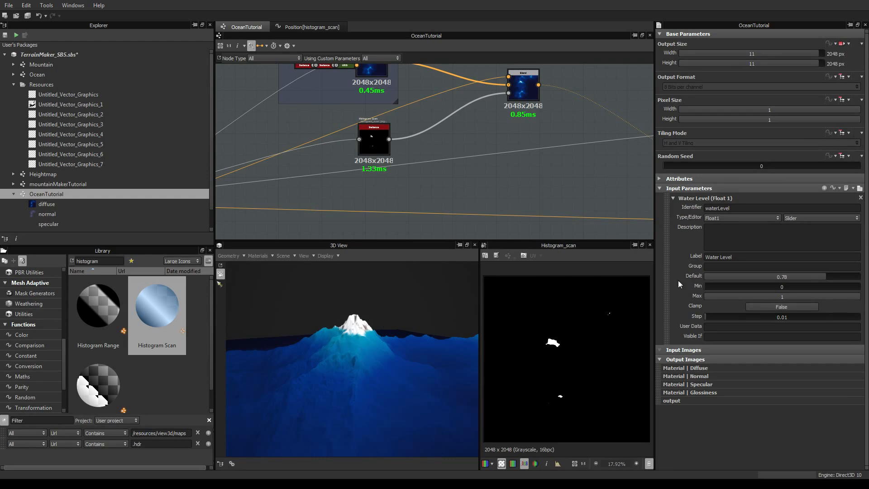
# Move the Histogram Scan node slightly lower in the graph and collapse the Water Level parameter's settings.
pyautogui.scroll(-5, 476, 206)
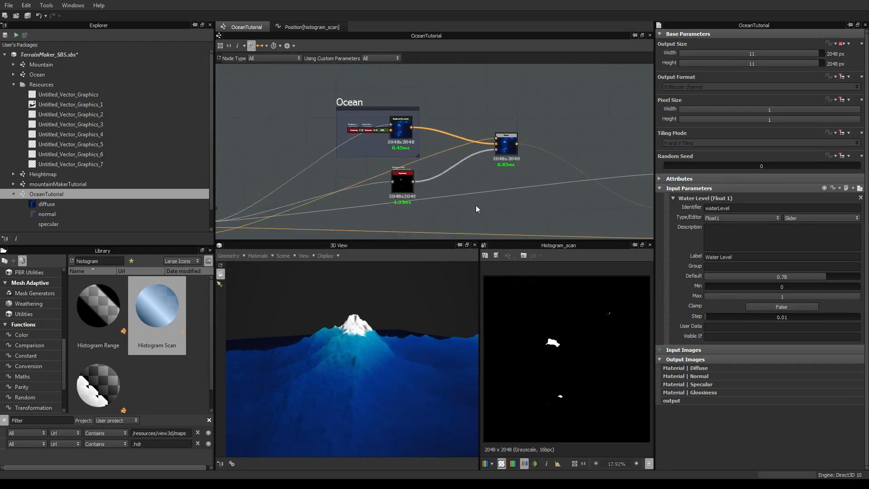
pyautogui.moveTo(490, 208); pyautogui.dragTo(462, 200, button='middle')
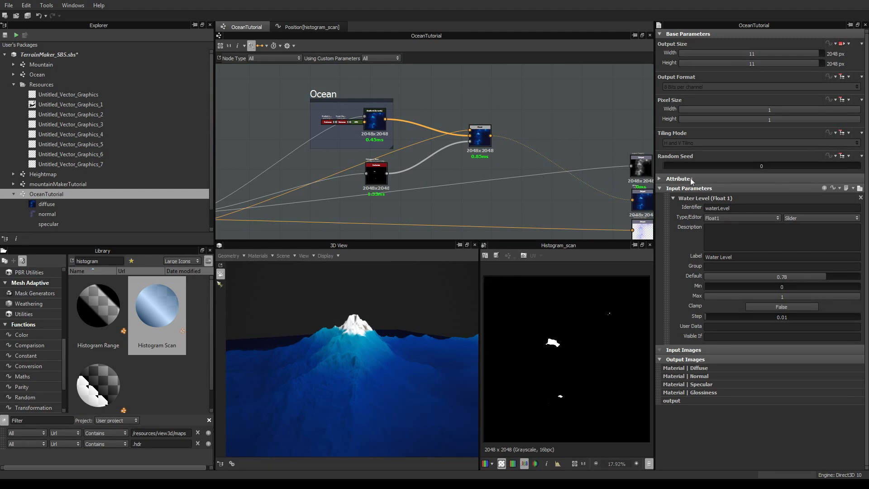
pyautogui.moveTo(373, 175); pyautogui.dragTo(374, 191)
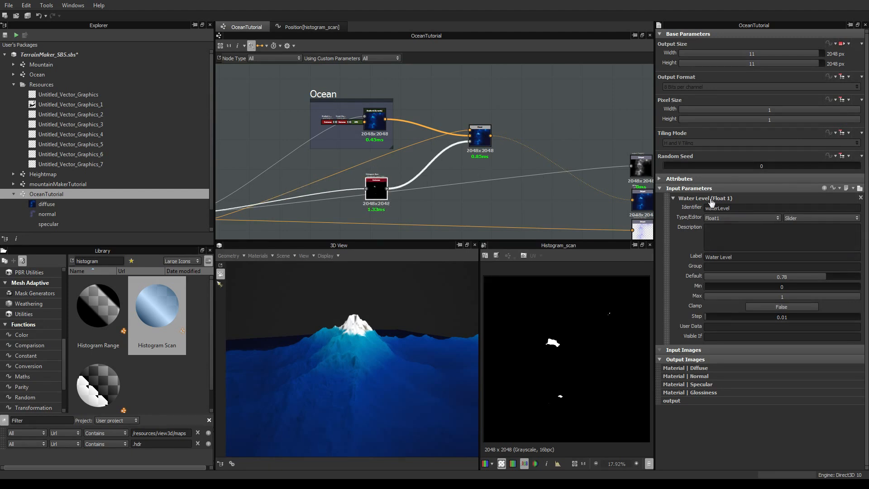
pyautogui.click(674, 199)
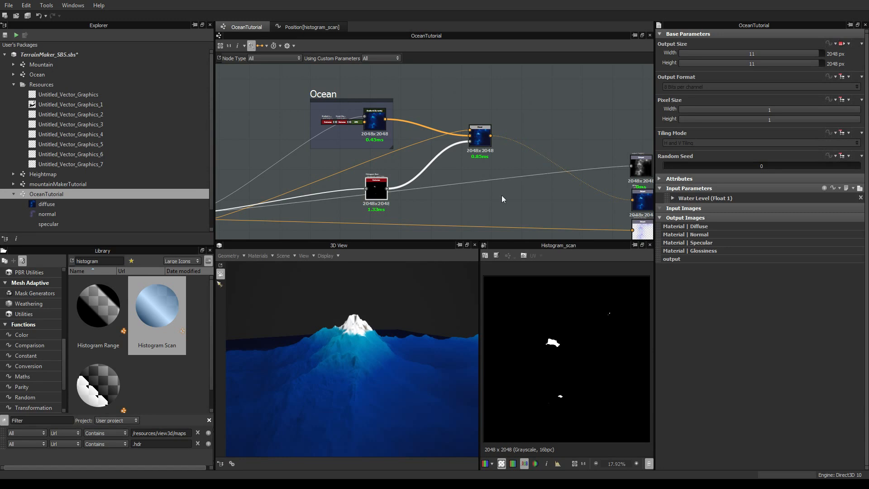
# Undock the Invert Grayscale and Gradient Map nodes feeding the Gradient (Dynamic) node in the Ocean frame.
pyautogui.scroll(-3, 415, 198)
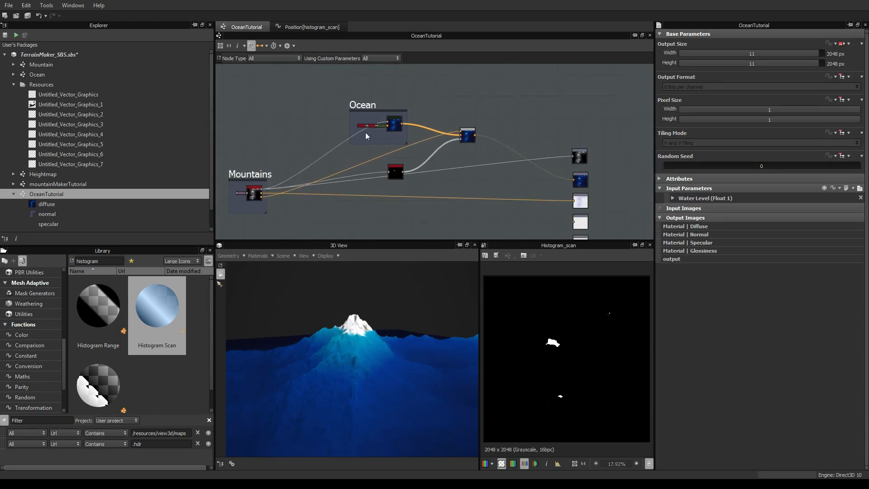
pyautogui.scroll(5, 367, 131)
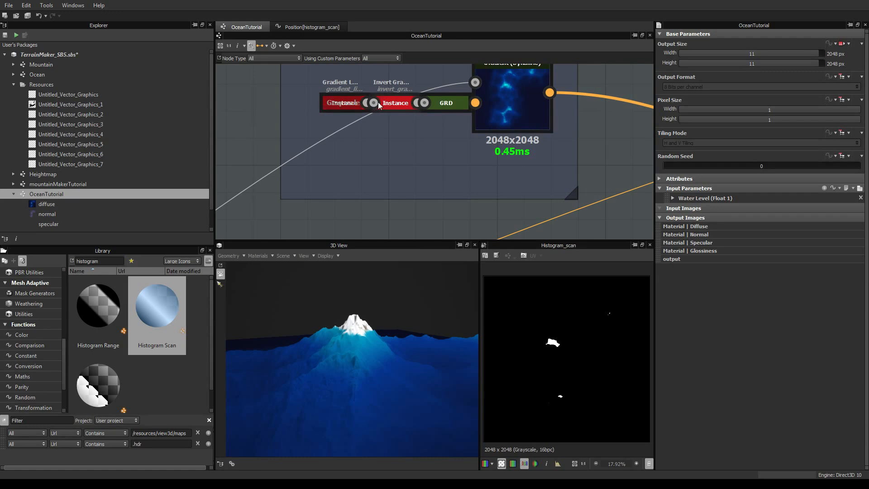
pyautogui.click(392, 104)
pyautogui.press('d')
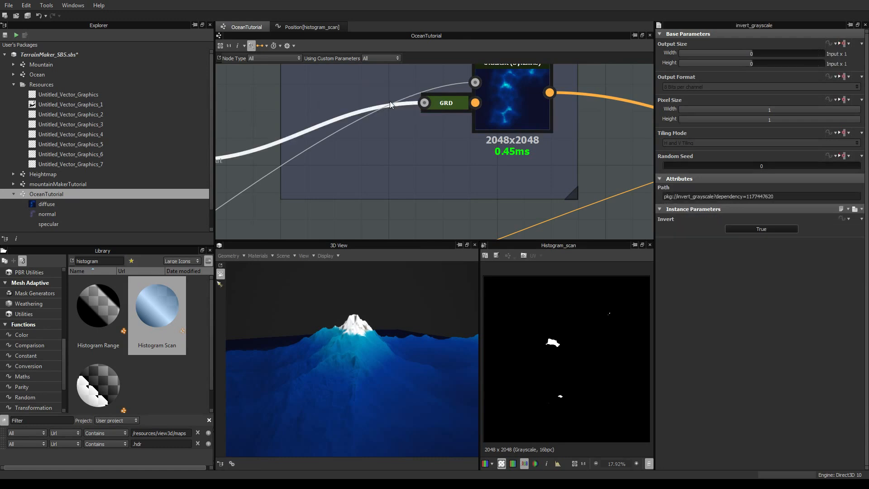
pyautogui.moveTo(297, 140); pyautogui.dragTo(469, 145, button='middle')
pyautogui.scroll(-3, 469, 144)
pyautogui.scroll(1, 422, 162)
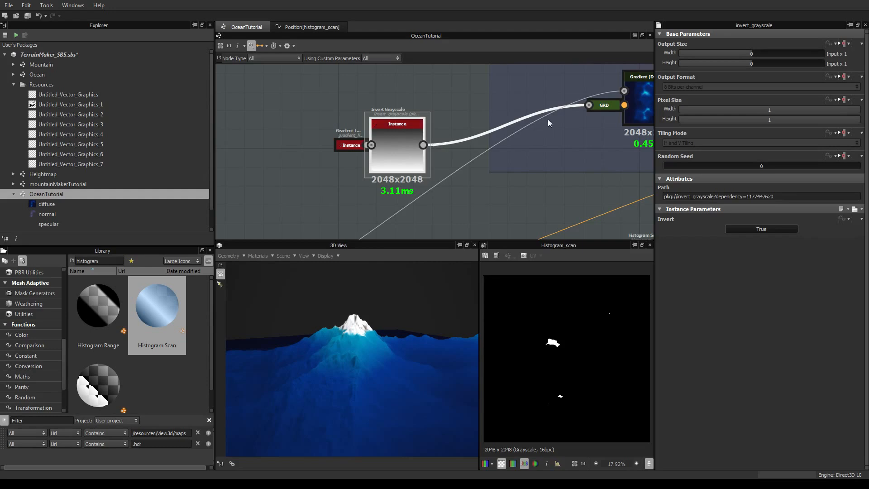
pyautogui.moveTo(598, 116); pyautogui.dragTo(525, 118, button='middle')
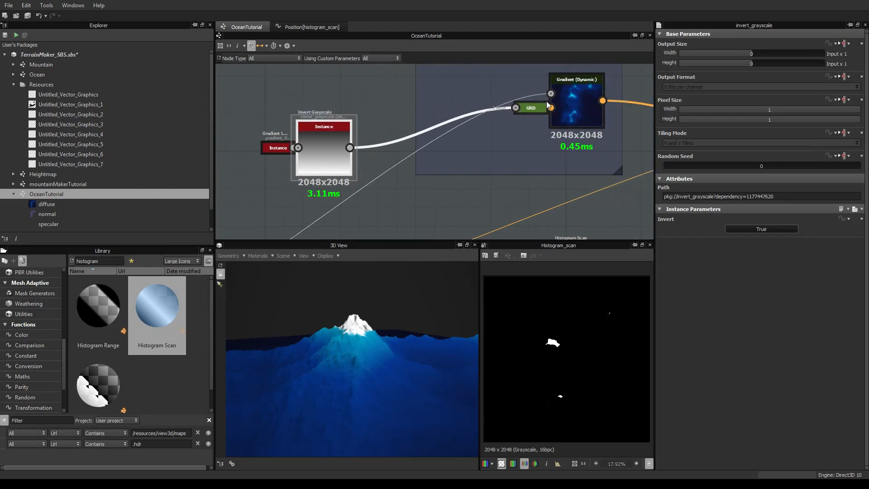
pyautogui.click(529, 110)
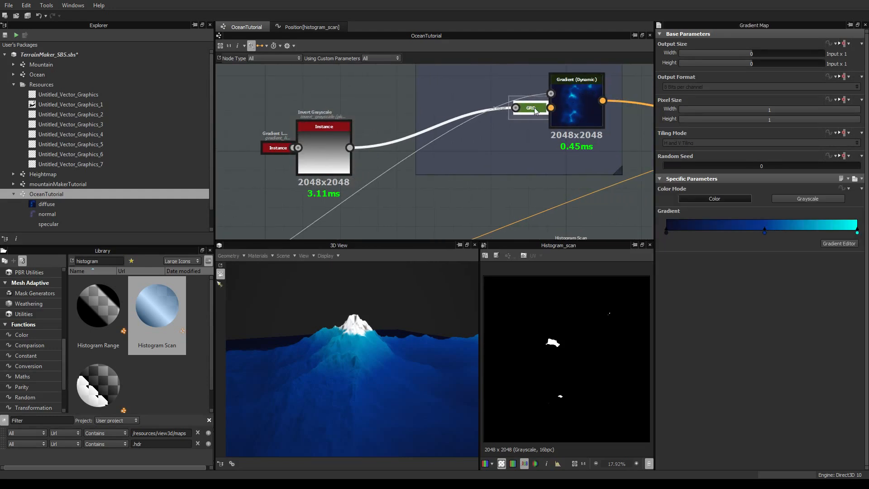
pyautogui.press('d')
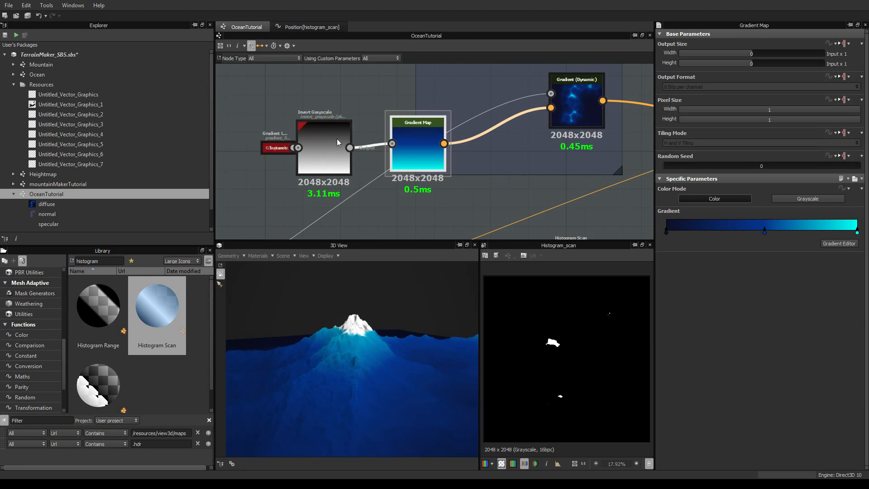
# Insert a Histogram Scan node between the Invert Grayscale and Gradient Map nodes, moving the Gradient Map aside for room.
pyautogui.click(338, 140)
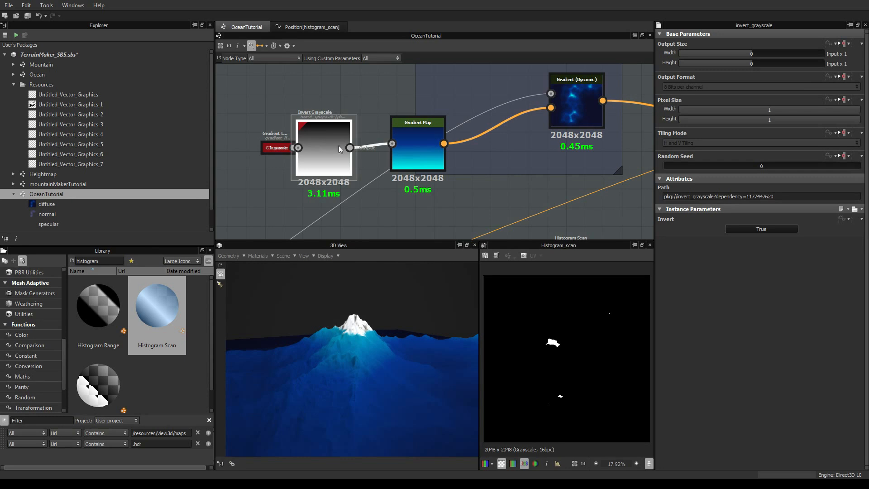
pyautogui.scroll(-3, 328, 146)
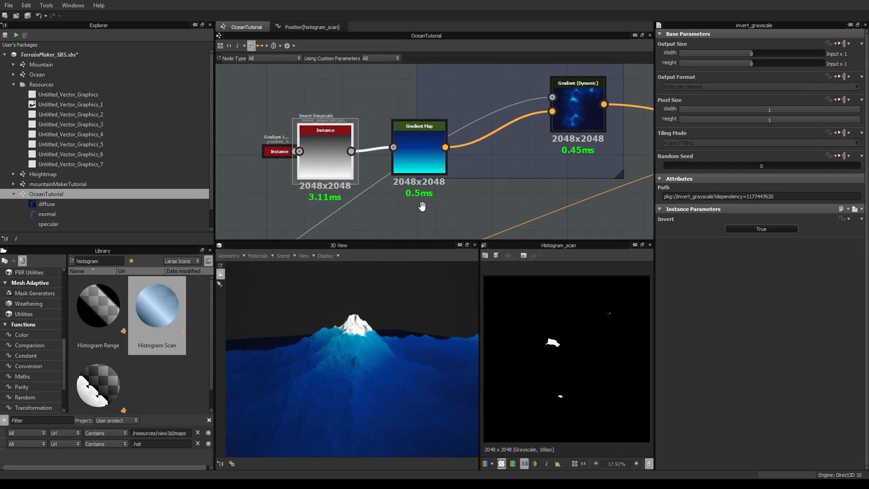
pyautogui.moveTo(148, 319); pyautogui.dragTo(361, 211)
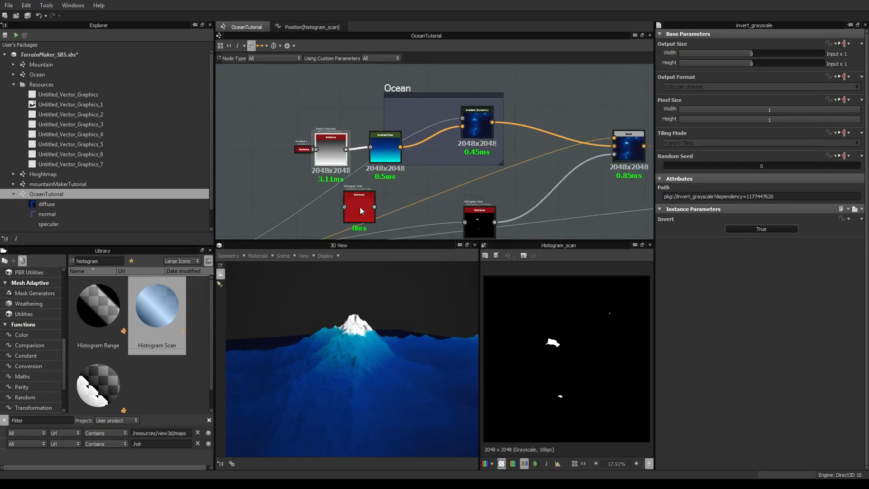
pyautogui.moveTo(346, 148); pyautogui.dragTo(345, 207)
pyautogui.moveTo(370, 151); pyautogui.dragTo(403, 155)
# Preview the new Histogram Scan node's output and set its Position to 0.5.
pyautogui.doubleClick(362, 202)
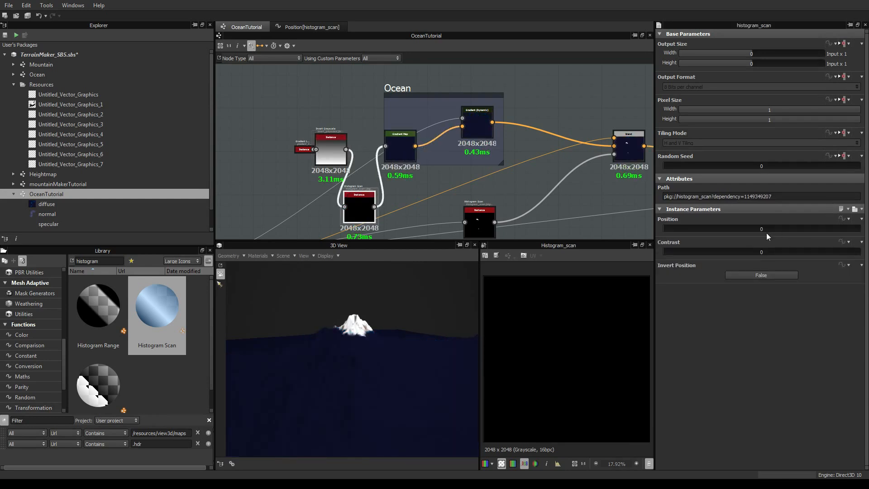
pyautogui.write('0.5')
pyautogui.press('Return')
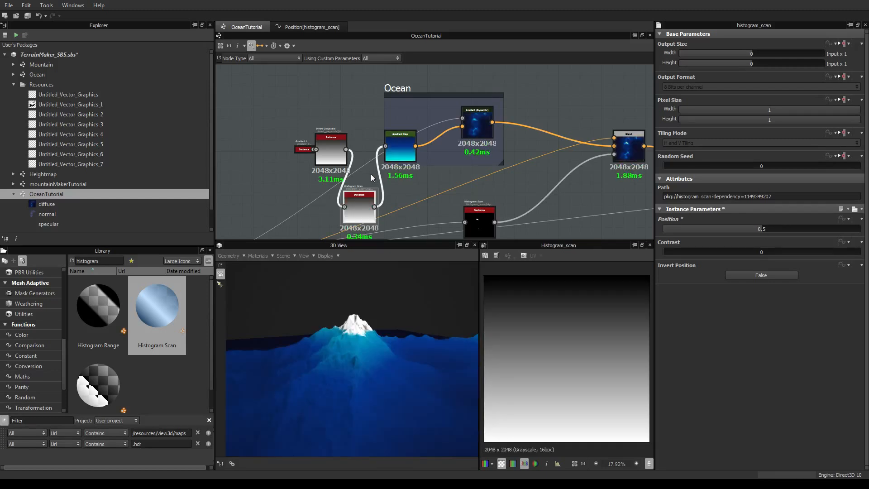
# Line up the Invert Grayscale and new Histogram Scan nodes in a row before the Gradient Map.
pyautogui.moveTo(321, 145); pyautogui.dragTo(272, 142)
pyautogui.moveTo(352, 203); pyautogui.dragTo(338, 157)
pyautogui.scroll(3, 364, 173)
pyautogui.scroll(-2, 364, 175)
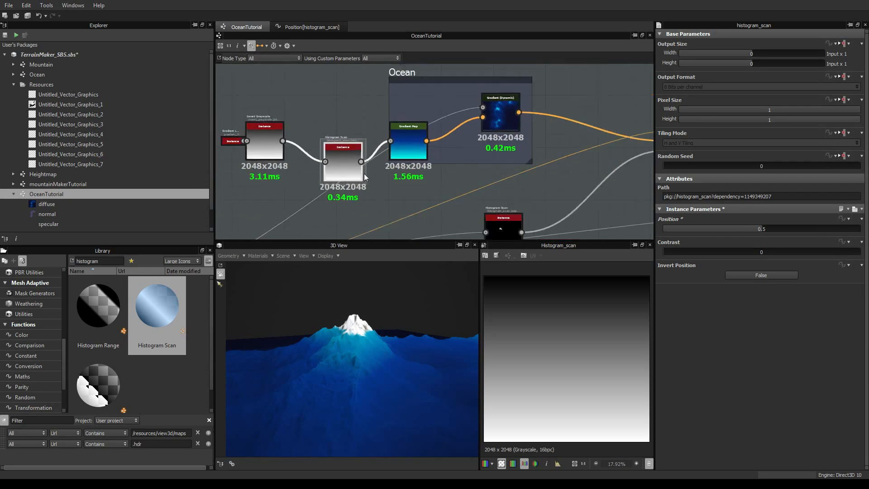
pyautogui.moveTo(364, 173); pyautogui.dragTo(428, 173, button='middle')
pyautogui.moveTo(404, 164); pyautogui.dragTo(393, 144)
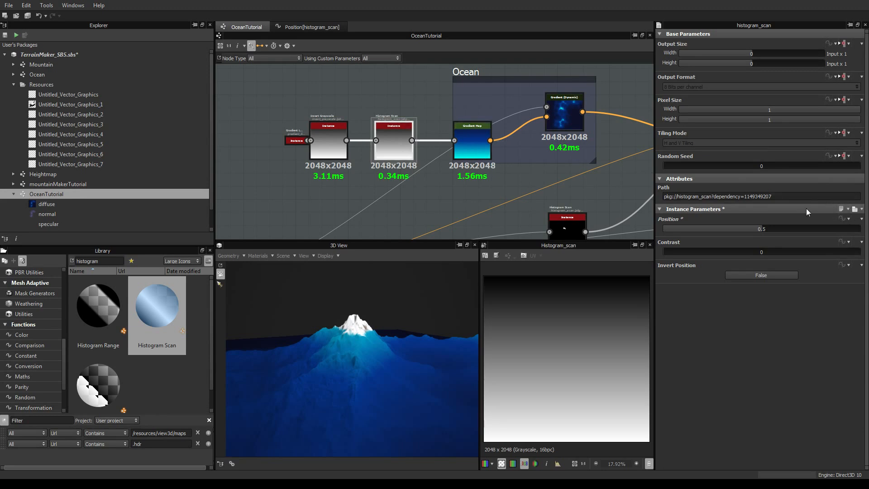
# Test the new Histogram Scan's Contrast and Position values, returning Contrast to 0 and leaving Position at 0.51.
pyautogui.scroll(3, 397, 140)
pyautogui.scroll(-3, 398, 140)
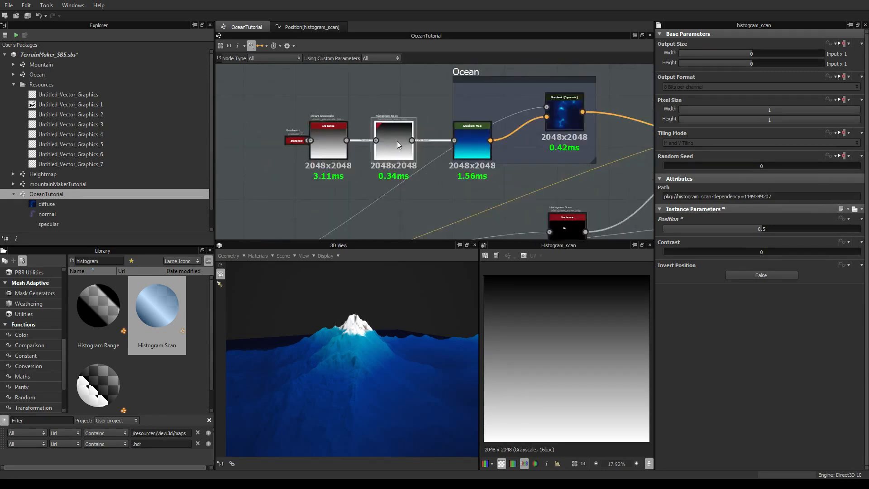
pyautogui.scroll(4, 398, 141)
pyautogui.scroll(-3, 398, 140)
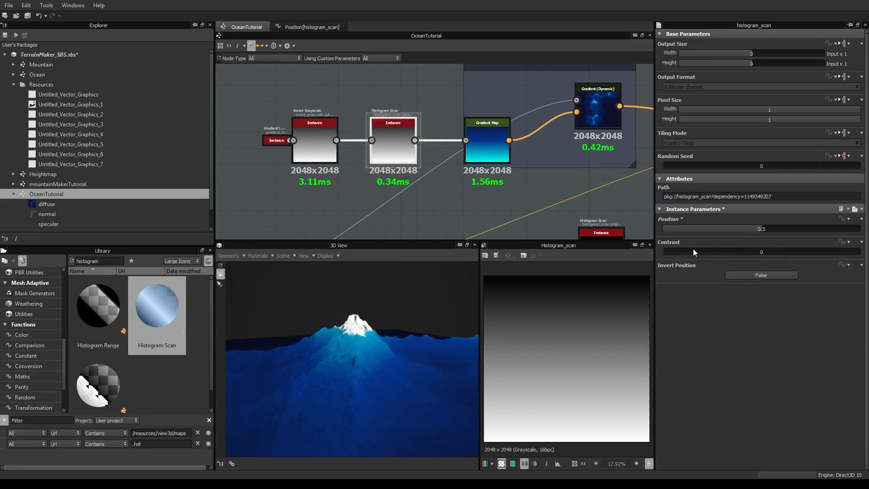
pyautogui.moveTo(694, 250); pyautogui.dragTo(643, 248)
pyautogui.moveTo(770, 230)
pyautogui.mouseDown()
pyautogui.moveTo(822, 230)
pyautogui.moveTo(695, 227)
pyautogui.moveTo(764, 228)
pyautogui.mouseUp()
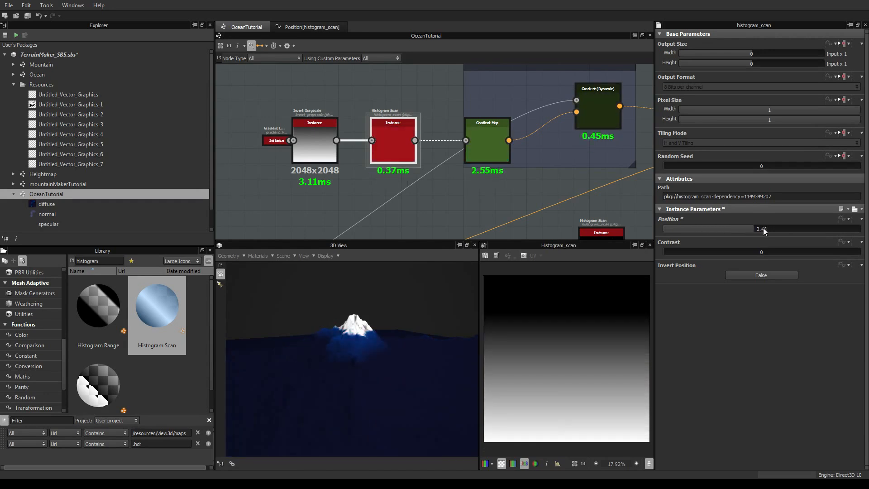
# Drive the new Histogram Scan's Position with an empty function and open that function for editing.
pyautogui.click(848, 220)
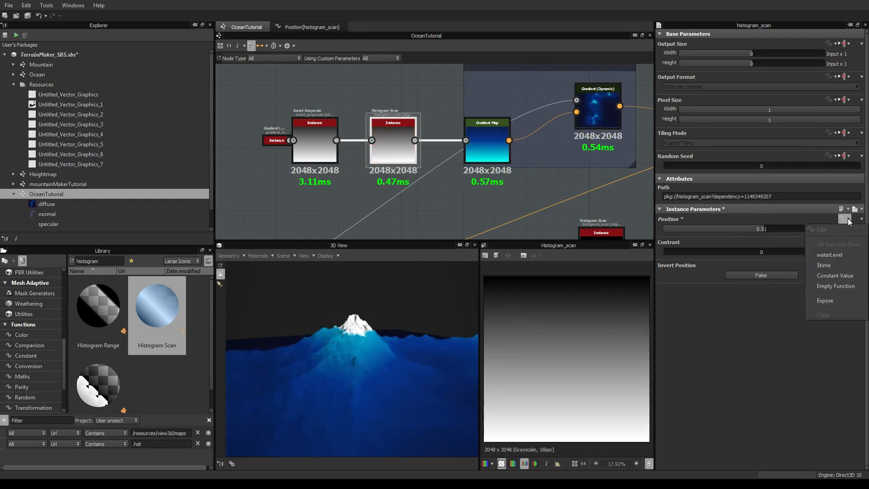
pyautogui.click(840, 285)
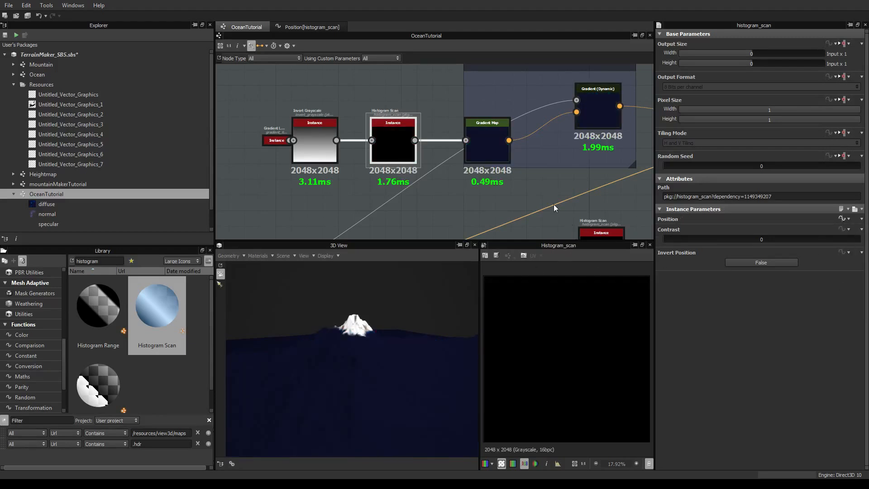
pyautogui.click(843, 219)
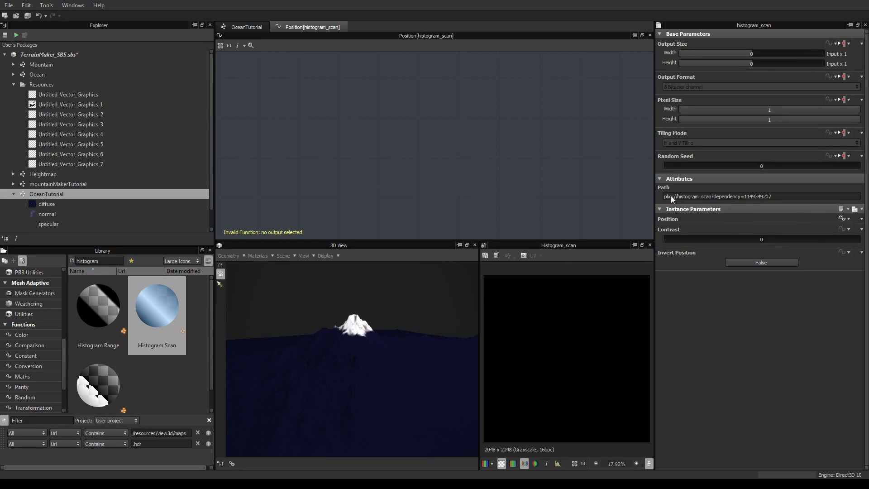
# Add a Get Float node reading waterLevel and set it as the Position function's output node.
pyautogui.rightClick(433, 135)
pyautogui.moveTo(462, 162)
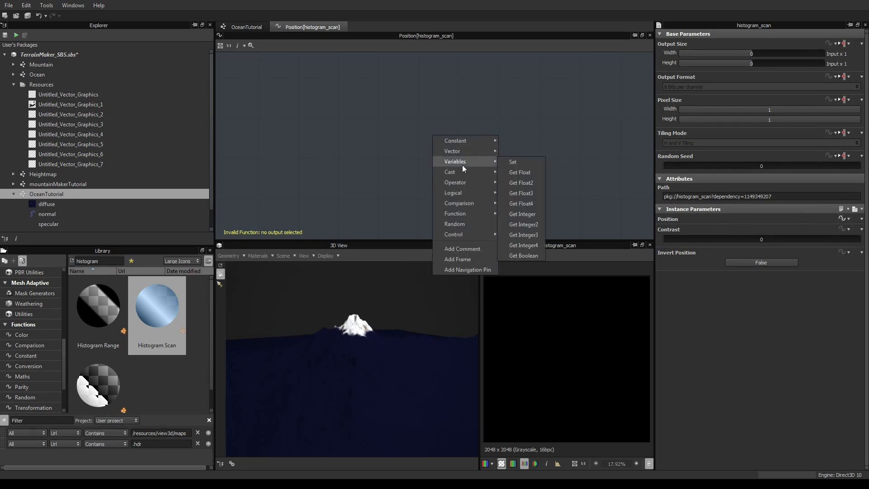
pyautogui.click(521, 172)
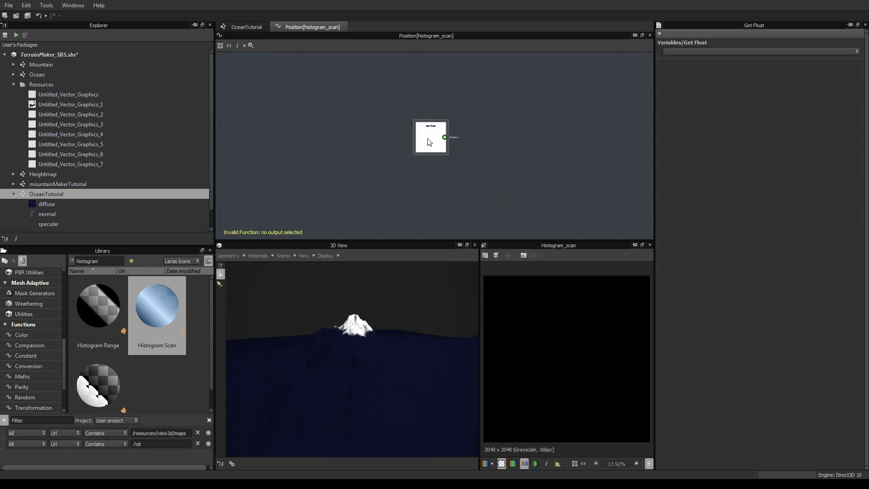
pyautogui.moveTo(430, 140); pyautogui.dragTo(341, 158)
pyautogui.click(706, 51)
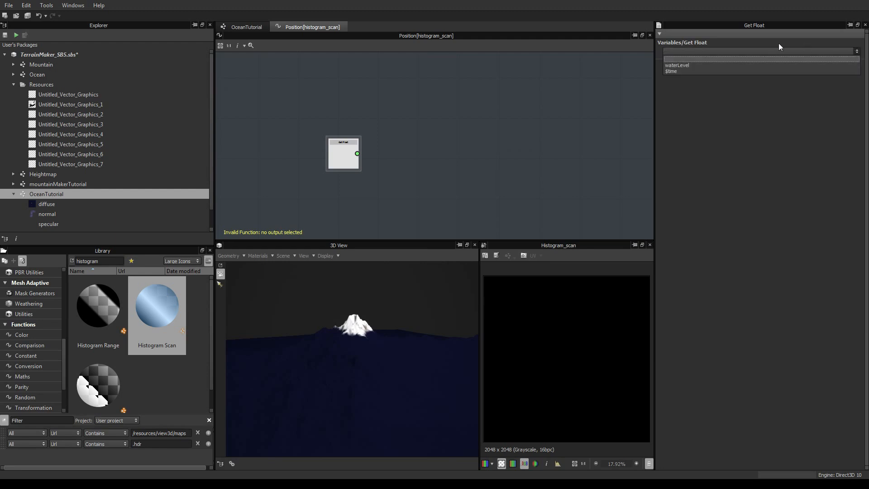
pyautogui.click(701, 66)
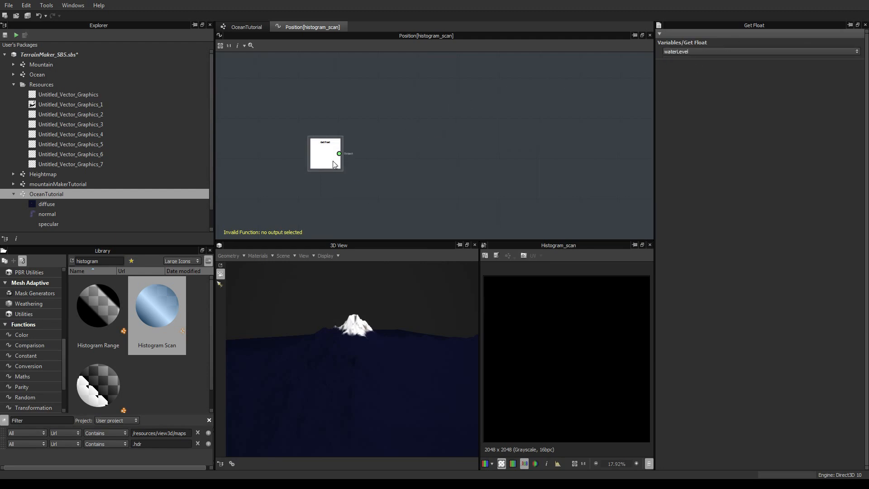
pyautogui.rightClick(315, 153)
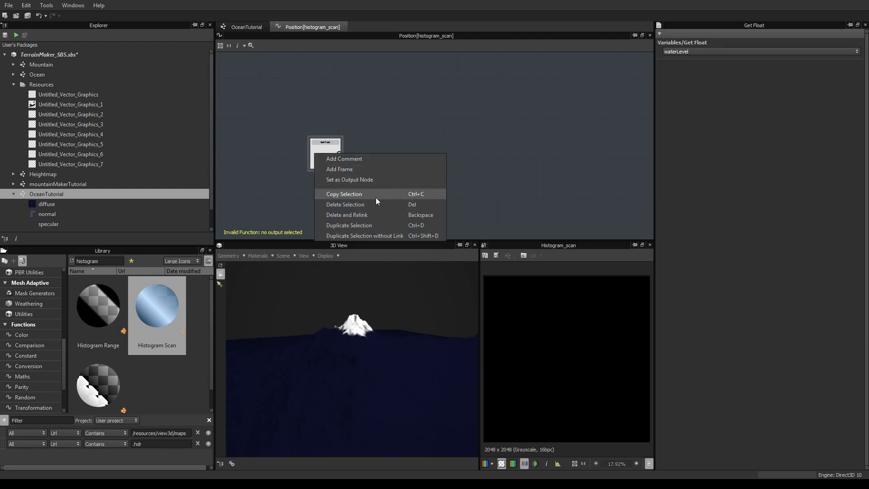
pyautogui.click(381, 181)
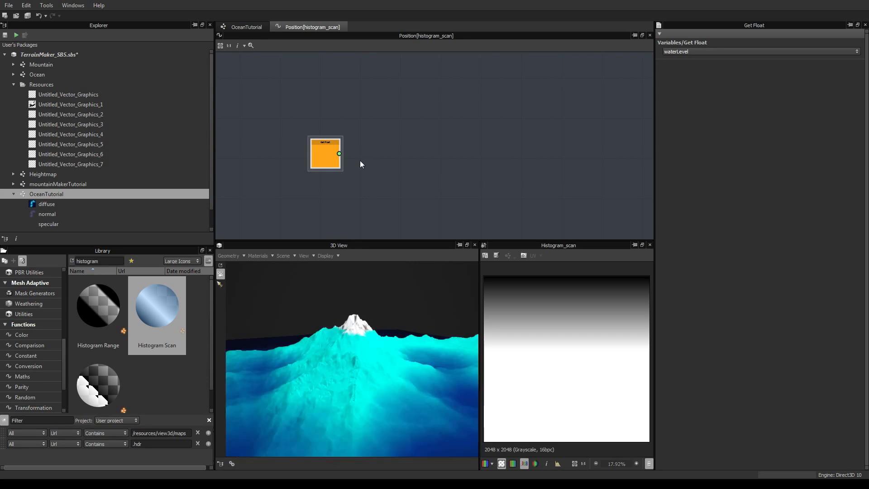
# Back in the OceanTutorial graph, preview the input parameters and test Water Level on the terrain, ending at 0.7.
pyautogui.click(245, 28)
pyautogui.click(431, 100)
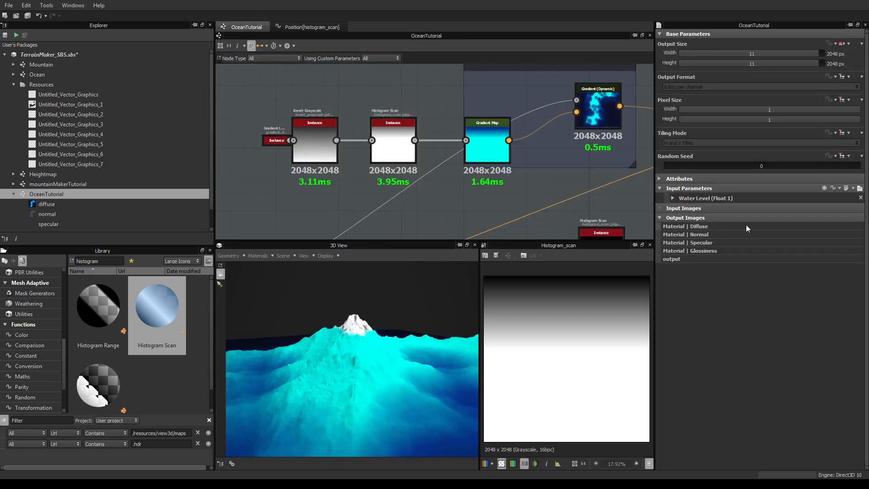
pyautogui.click(860, 187)
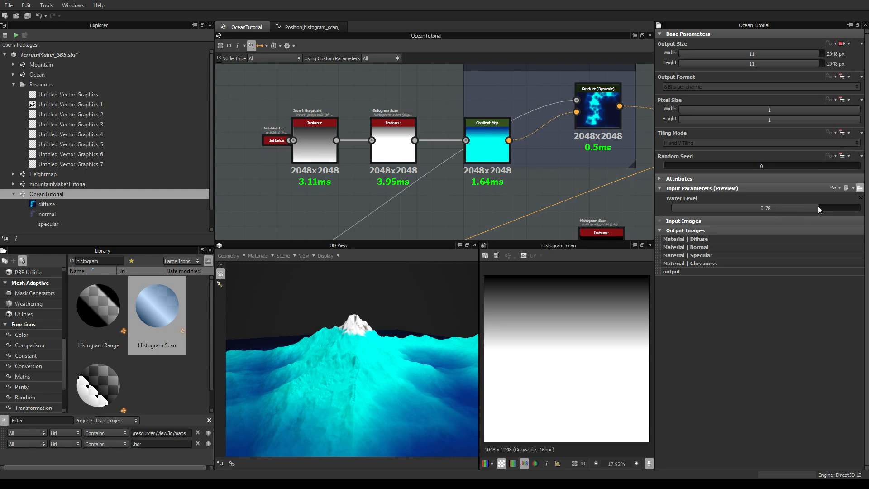
pyautogui.moveTo(819, 207); pyautogui.dragTo(780, 211)
pyautogui.moveTo(767, 209); pyautogui.dragTo(803, 209)
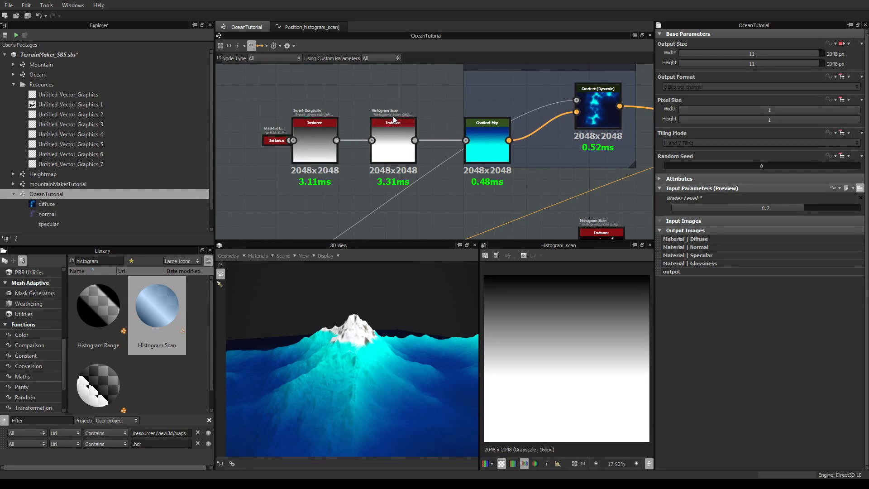
# Reopen the new Histogram Scan's Position function and add a constant Float node with value 1 above the Get Float node.
pyautogui.click(401, 153)
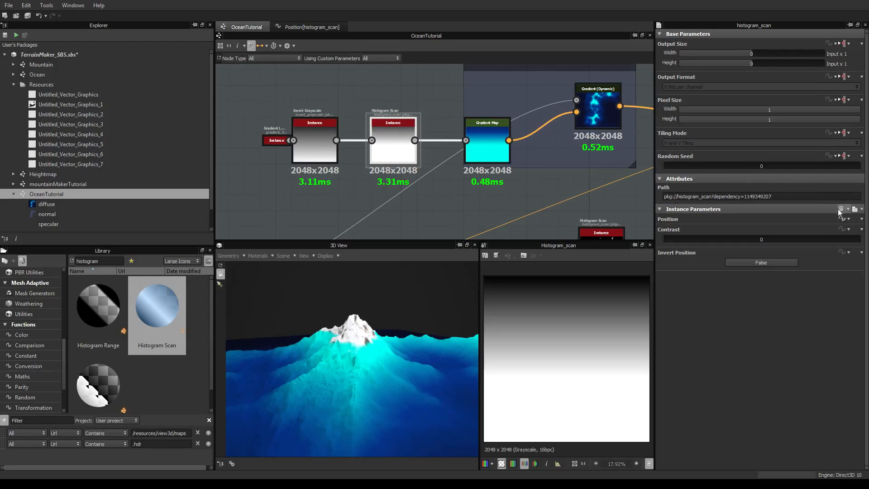
pyautogui.click(841, 218)
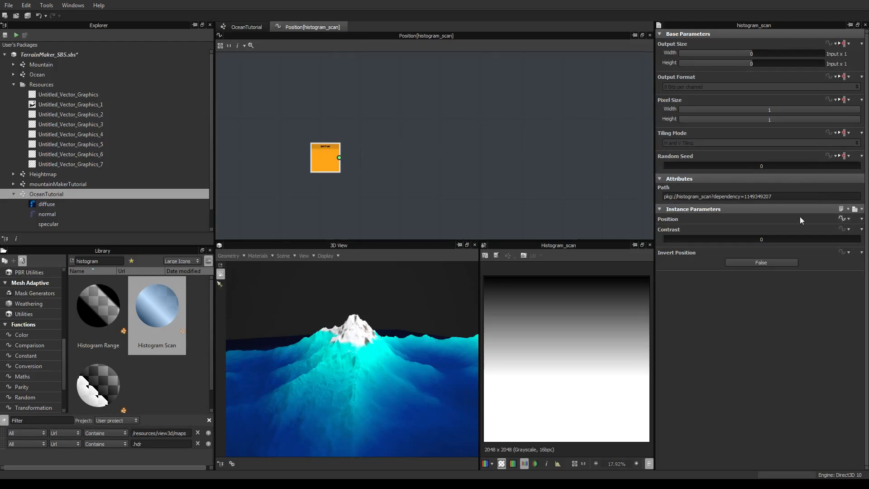
pyautogui.click(319, 156)
pyautogui.rightClick(349, 115)
pyautogui.moveTo(384, 119)
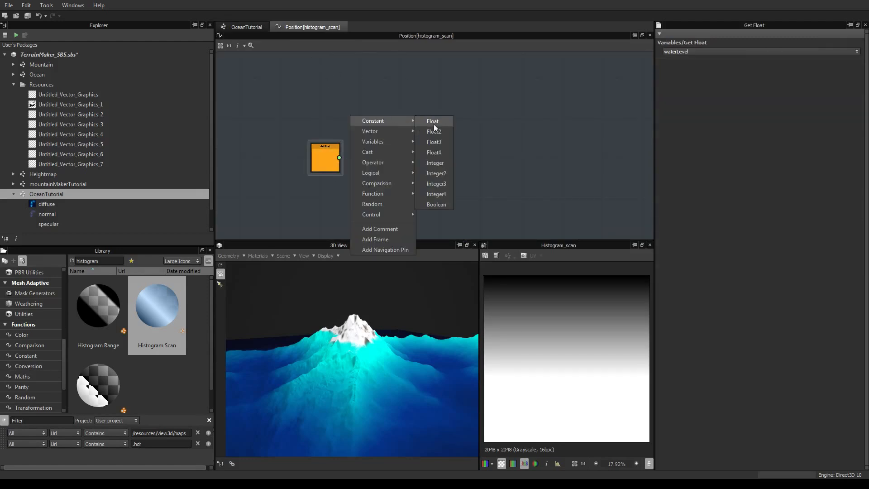
pyautogui.click(432, 122)
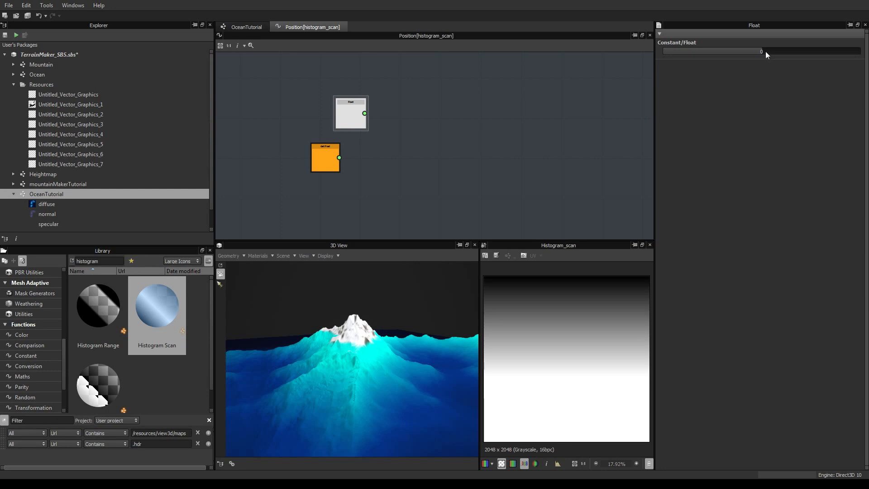
pyautogui.moveTo(766, 54); pyautogui.dragTo(861, 53)
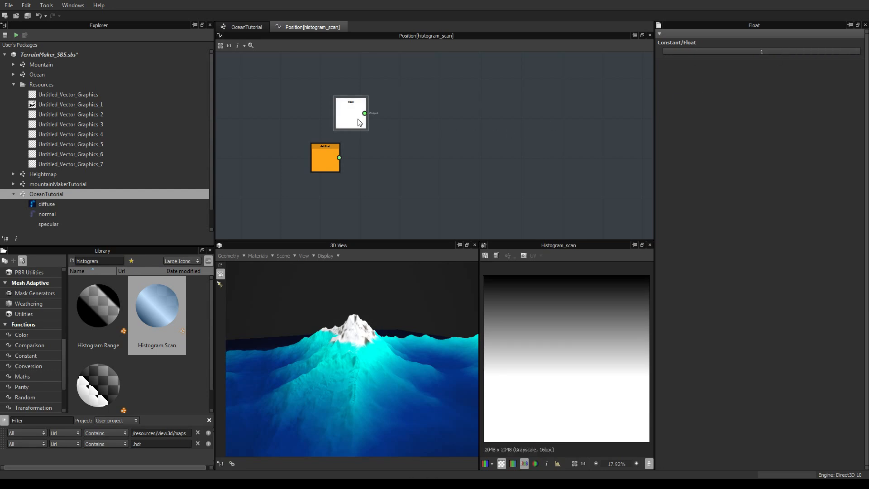
pyautogui.moveTo(358, 120); pyautogui.dragTo(332, 120)
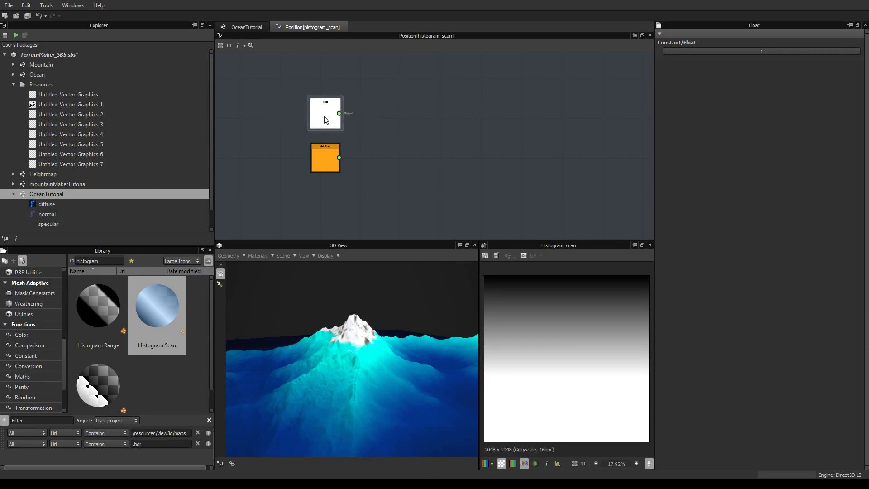
# Add a Subtraction node that subtracts Get Float from the constant Float, and set it as the Position function's output node.
pyautogui.rightClick(419, 117)
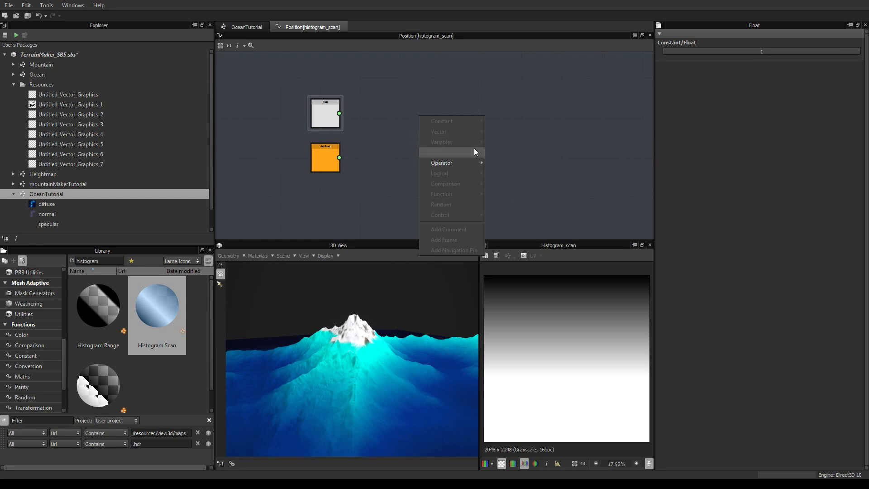
pyautogui.click(509, 174)
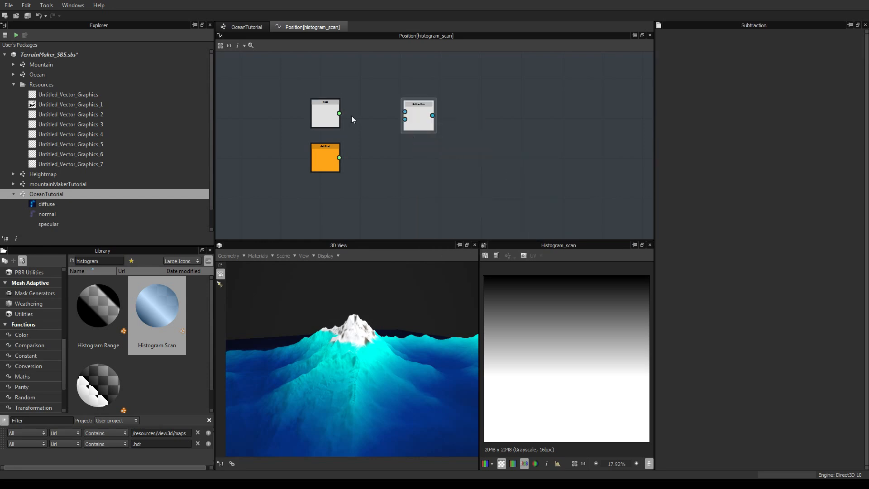
pyautogui.moveTo(339, 113); pyautogui.dragTo(406, 113)
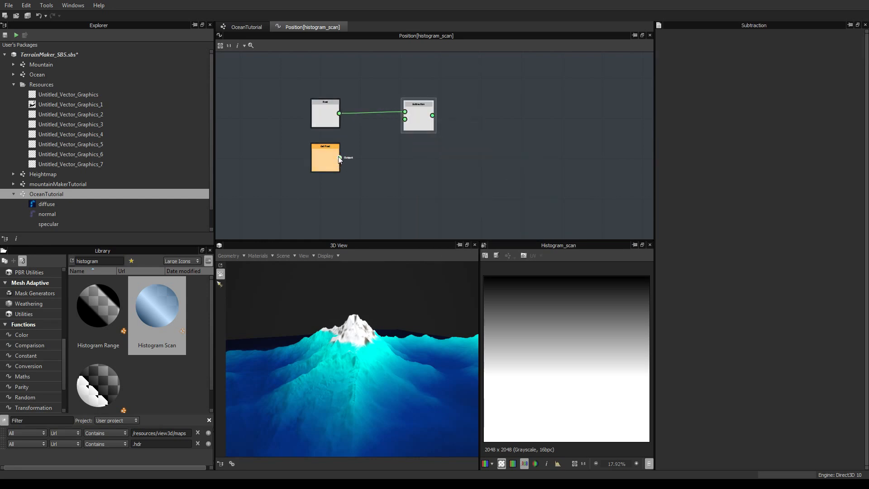
pyautogui.moveTo(339, 158); pyautogui.dragTo(413, 138)
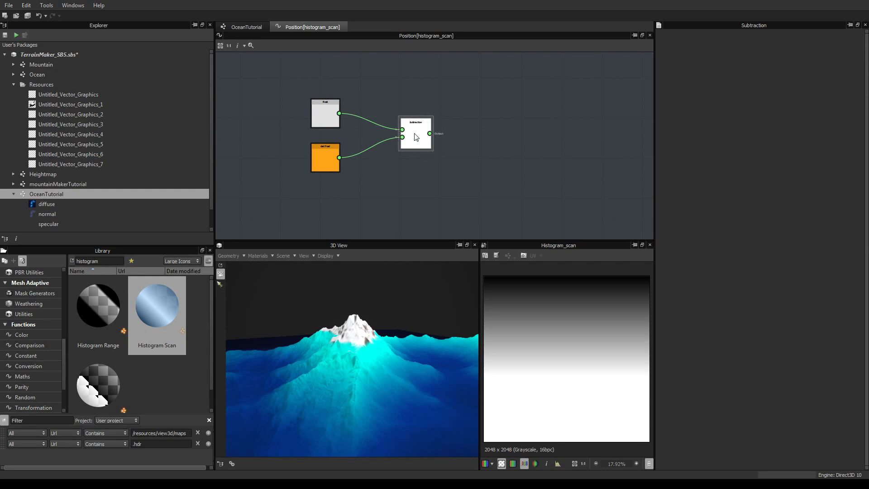
pyautogui.rightClick(415, 133)
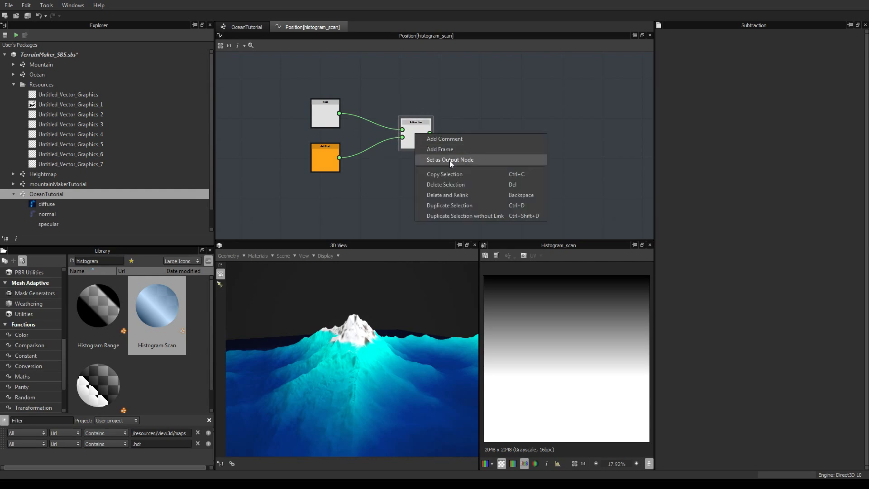
pyautogui.click(450, 160)
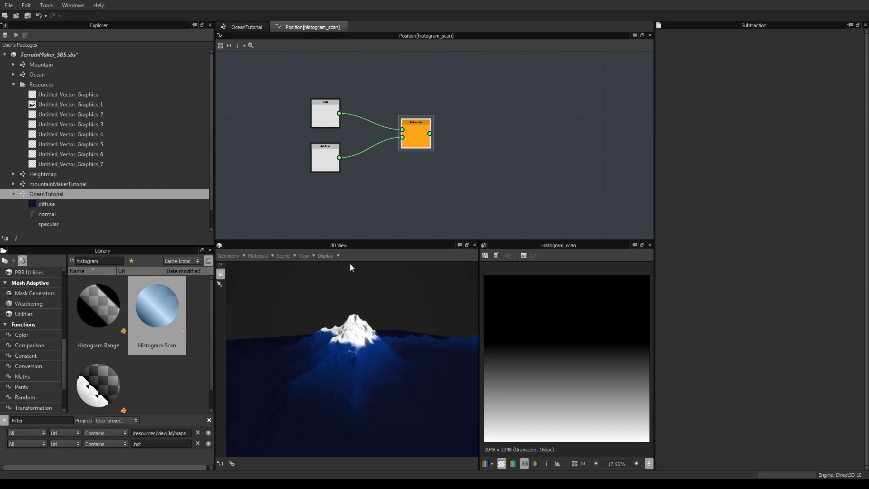
# Back in the OceanTutorial graph, preview the input parameters and lower Water Level to 0.52.
pyautogui.click(251, 29)
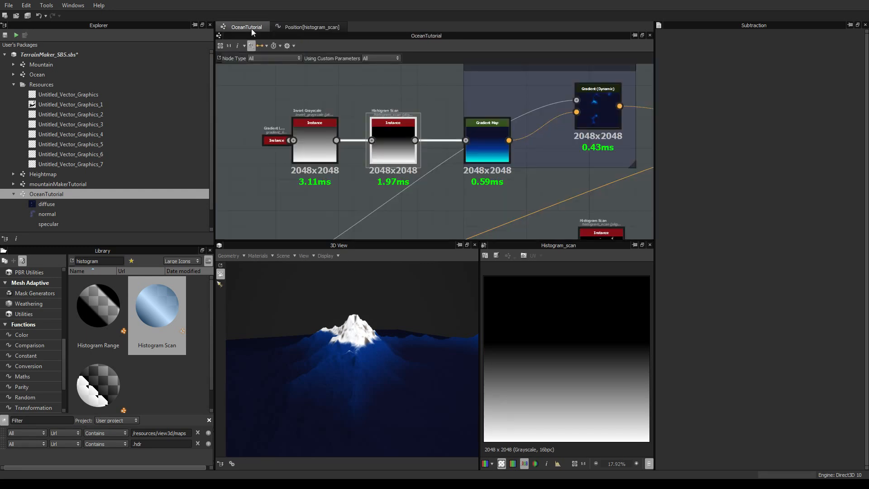
pyautogui.click(387, 140)
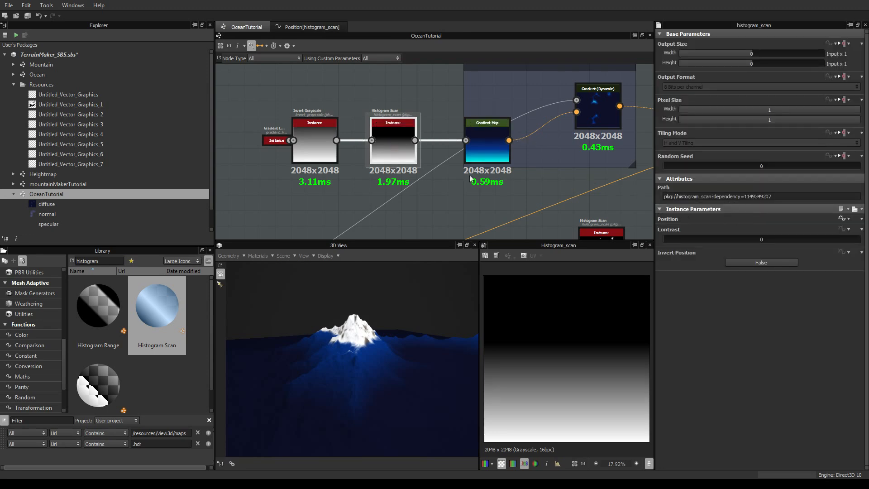
pyautogui.click(451, 211)
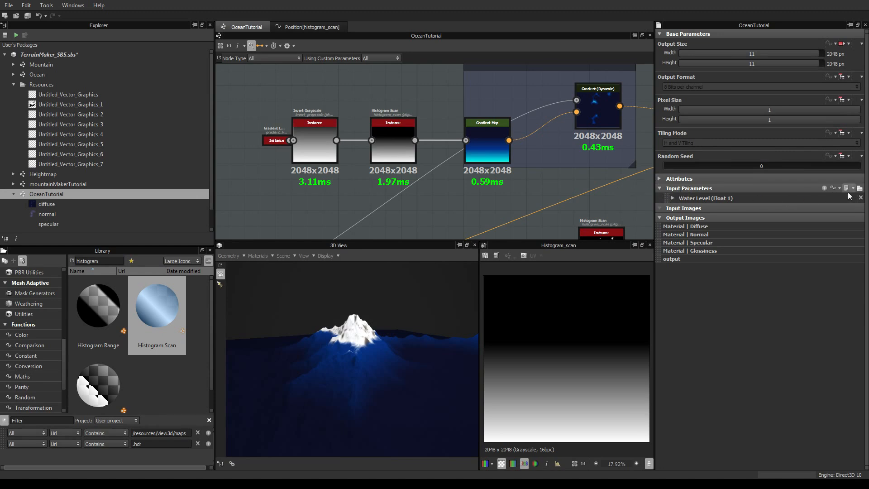
pyautogui.click(859, 188)
pyautogui.moveTo(799, 206); pyautogui.dragTo(770, 210)
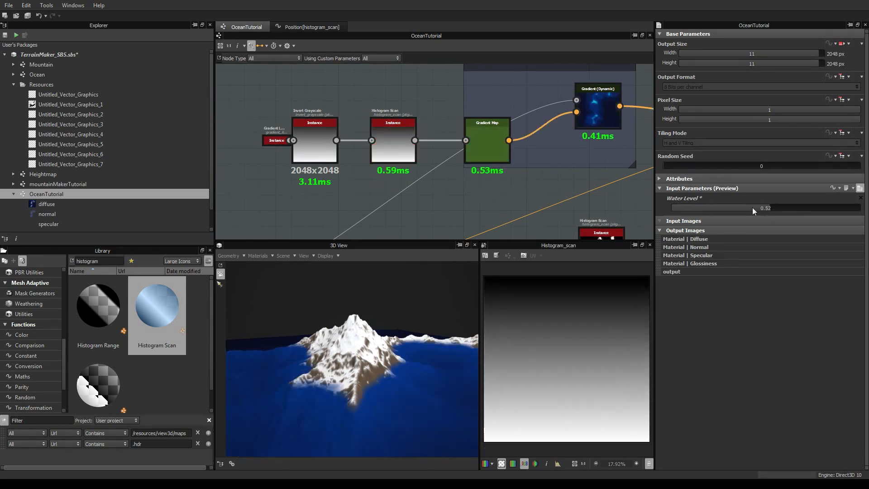
# Raise the Contrast of the Histogram Scan before the Gradient Map to 0.64 and check the resulting ocean colors on the terrain.
pyautogui.click(405, 142)
pyautogui.moveTo(697, 239); pyautogui.dragTo(699, 238)
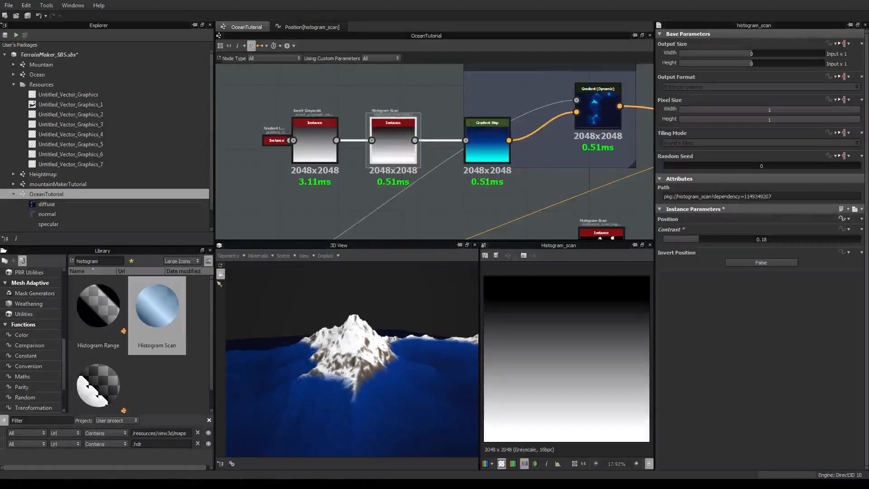
pyautogui.click(717, 239)
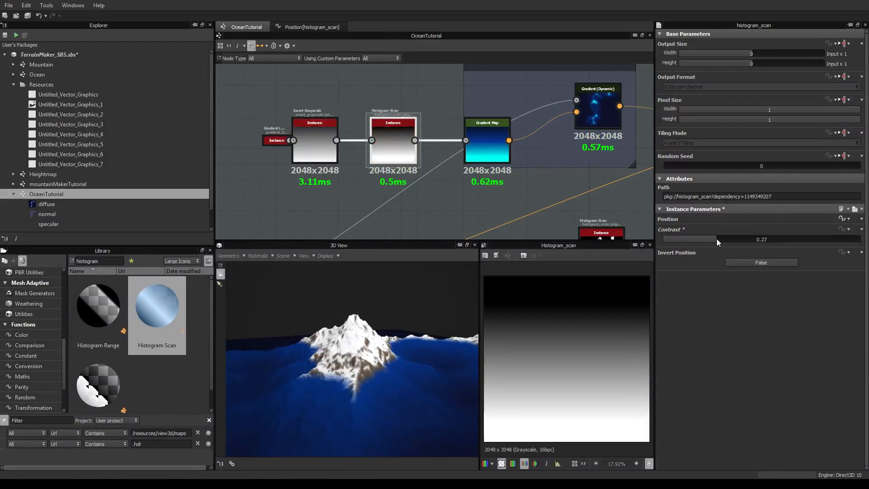
pyautogui.moveTo(755, 241); pyautogui.dragTo(790, 238)
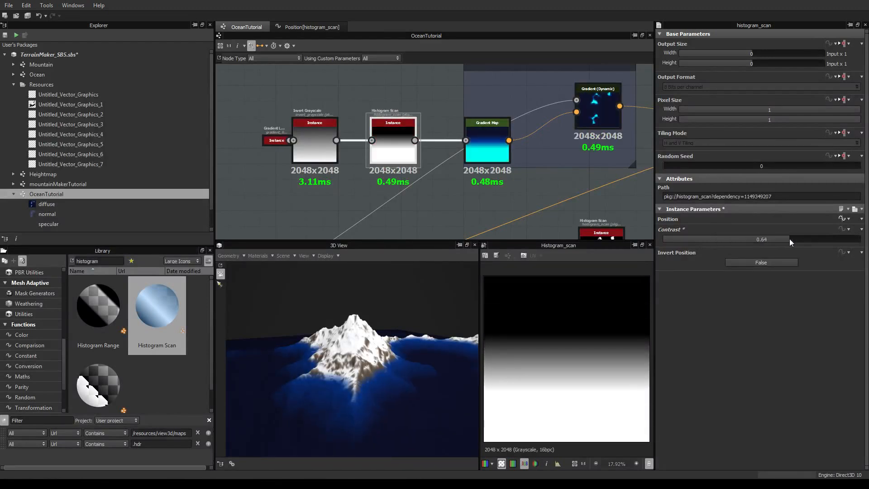
pyautogui.click(498, 138)
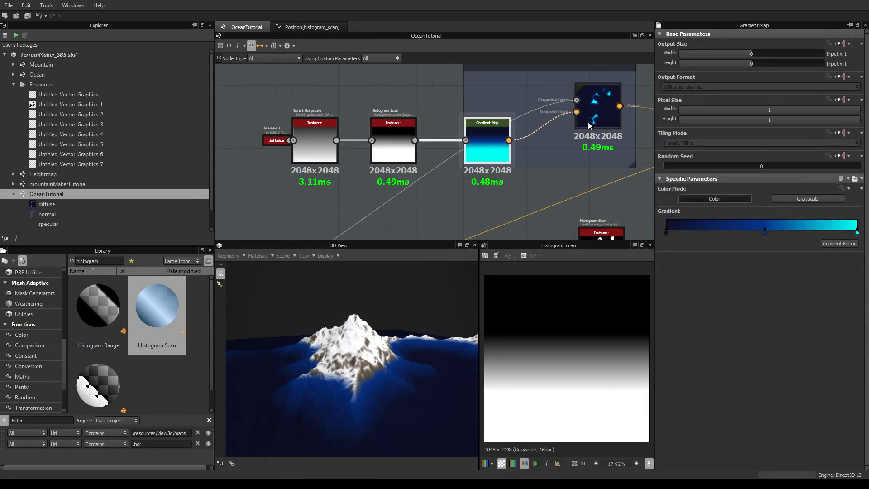
pyautogui.scroll(4, 608, 115)
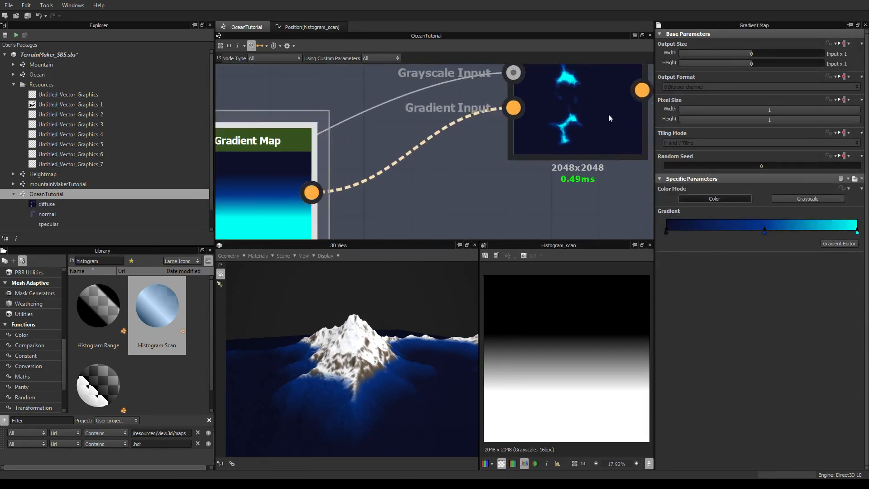
pyautogui.scroll(-3, 609, 115)
pyautogui.moveTo(340, 403); pyautogui.dragTo(329, 370)
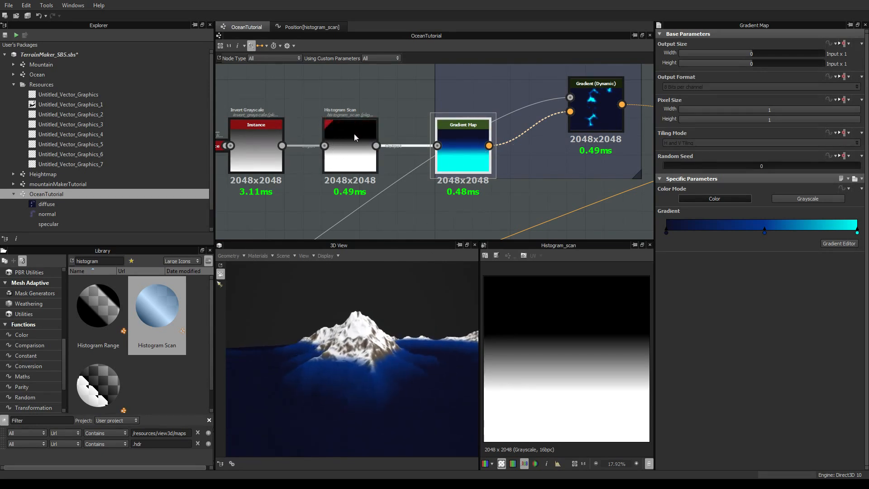
# Set the same Histogram Scan's Contrast to 1 and inspect the shoreline up close in the 3D view.
pyautogui.click(361, 158)
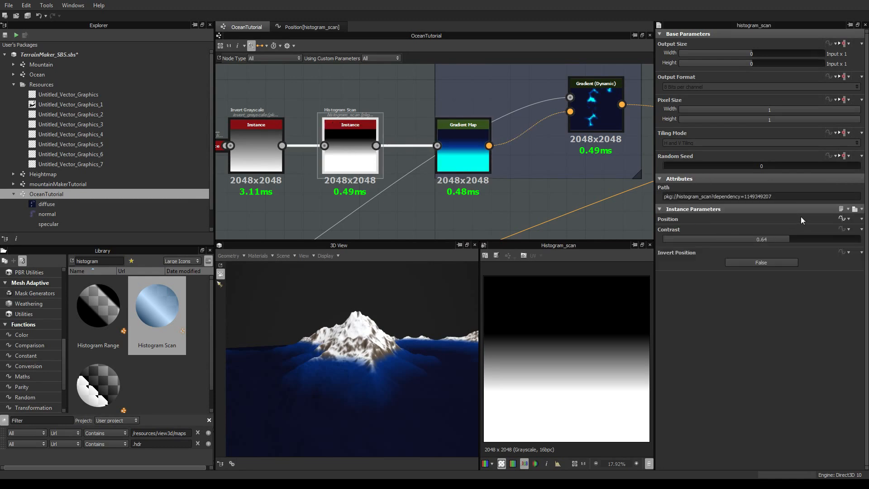
pyautogui.moveTo(800, 238); pyautogui.dragTo(846, 240)
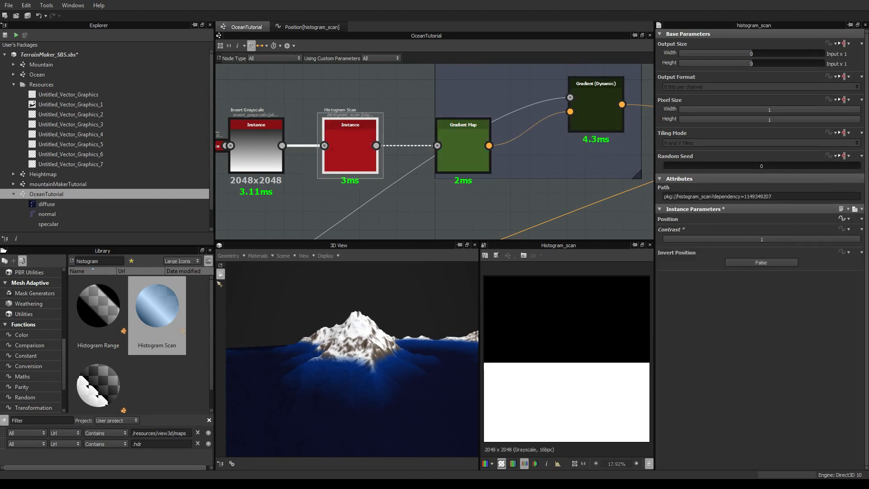
pyautogui.scroll(5, 318, 387)
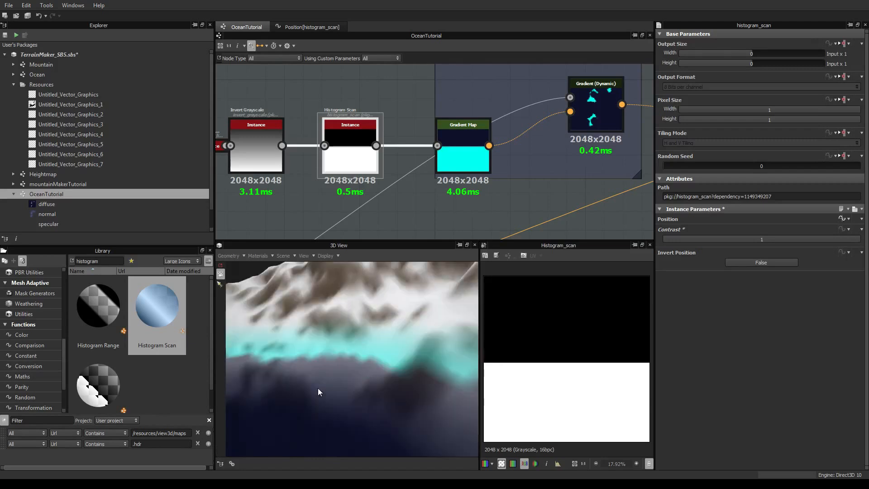
pyautogui.scroll(-3, 319, 387)
pyautogui.scroll(-2, 352, 370)
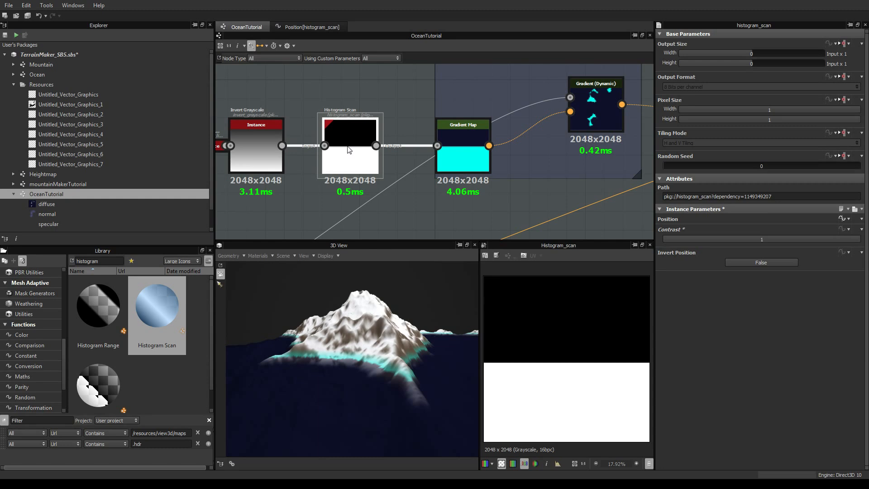
# Reopen the Histogram Scan's Position function and add an Add node with the Subtraction output connected to its first input.
pyautogui.click(844, 220)
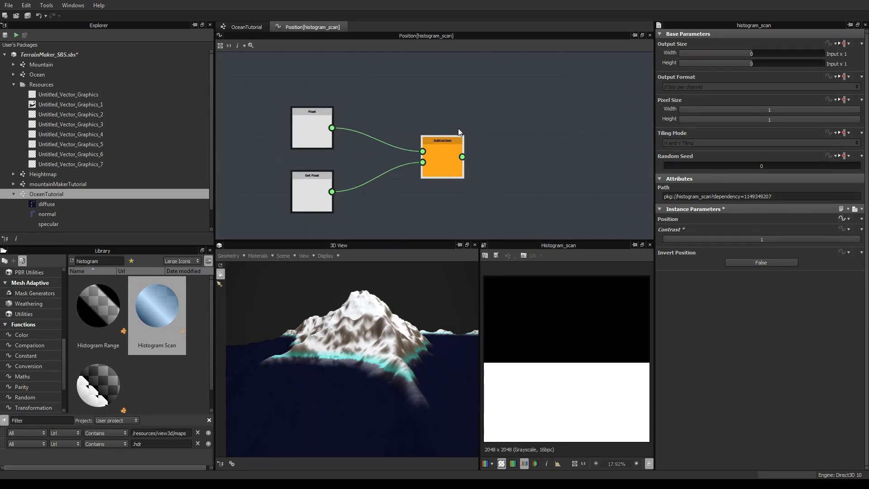
pyautogui.moveTo(458, 132); pyautogui.dragTo(415, 91, button='middle')
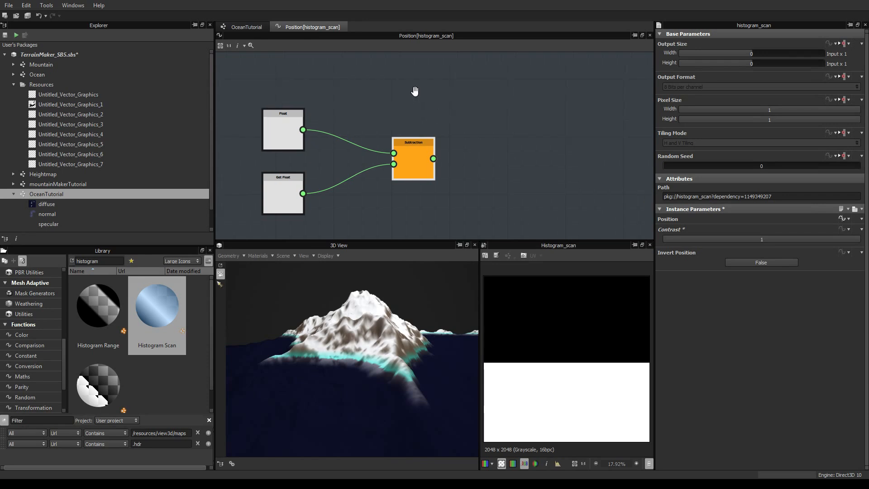
pyautogui.rightClick(389, 88)
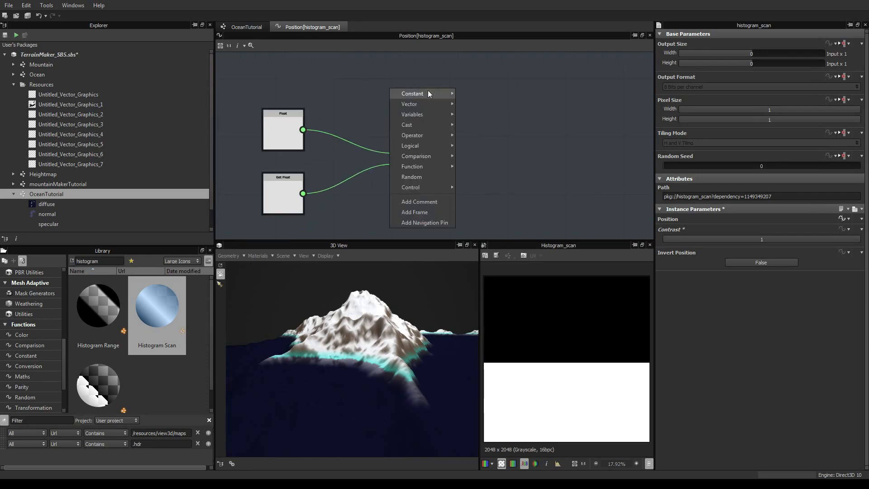
pyautogui.moveTo(437, 91)
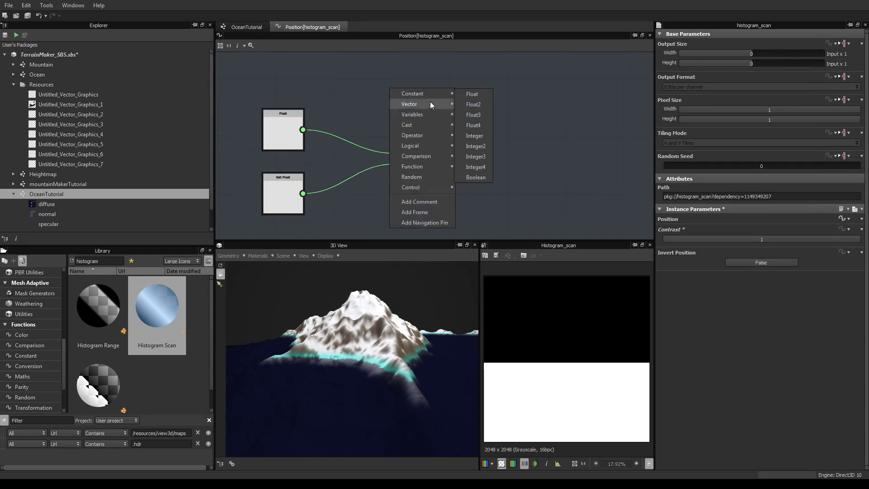
pyautogui.moveTo(444, 156)
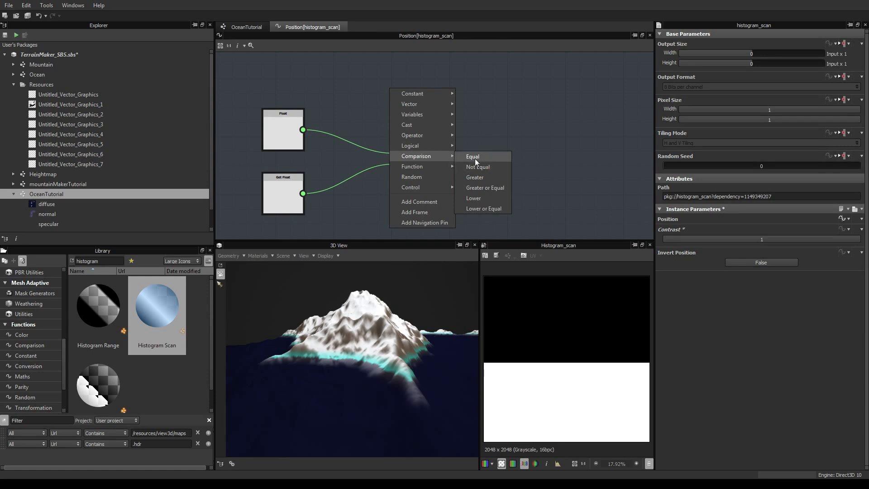
pyautogui.moveTo(444, 137)
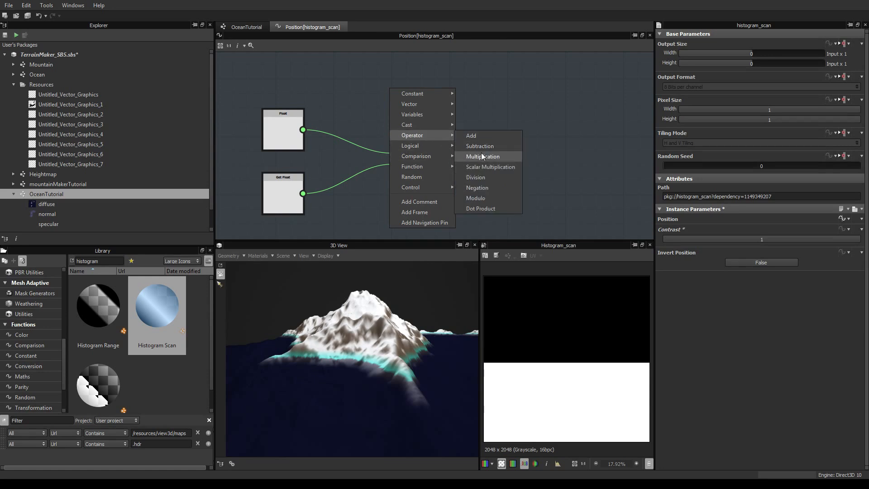
pyautogui.click(482, 135)
pyautogui.moveTo(496, 164); pyautogui.dragTo(493, 116, button='middle')
pyautogui.moveTo(454, 114); pyautogui.dragTo(496, 136)
# Add a constant Float node below Subtraction, connect it to the Add node's second input, and set its value to 0.29.
pyautogui.rightClick(369, 198)
pyautogui.moveTo(395, 200)
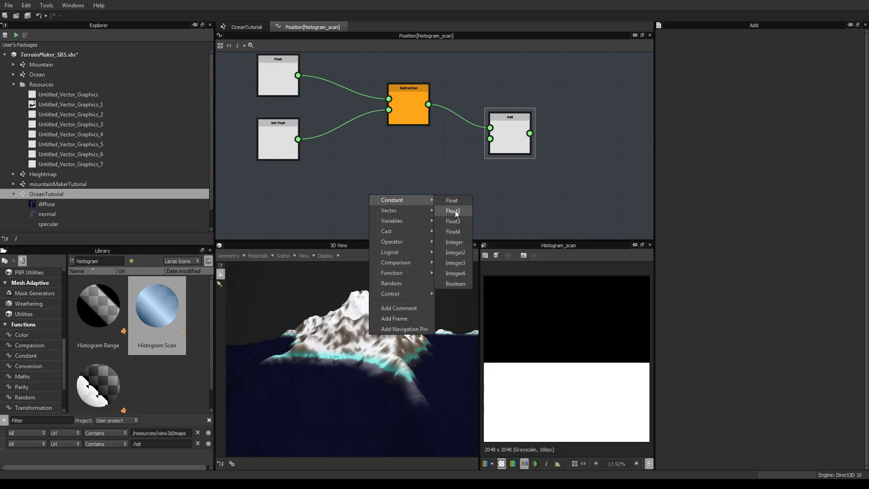
pyautogui.click(458, 200)
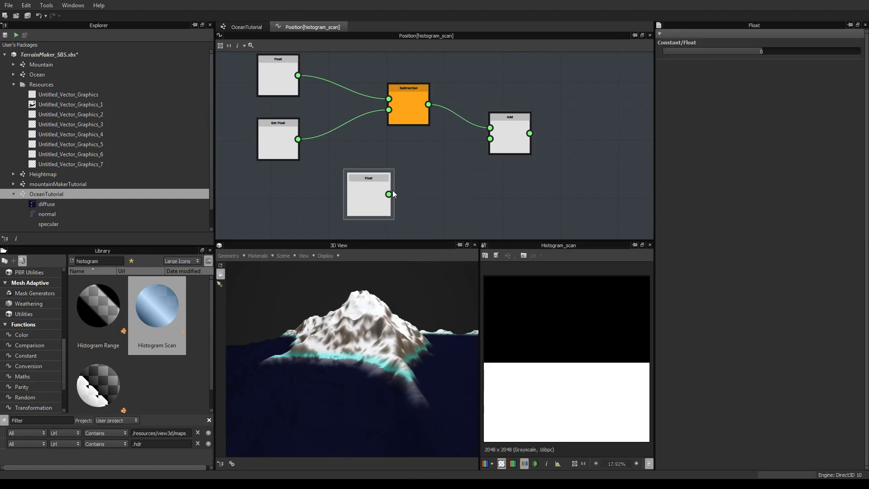
pyautogui.moveTo(389, 194); pyautogui.dragTo(490, 139)
pyautogui.moveTo(371, 205); pyautogui.dragTo(397, 186)
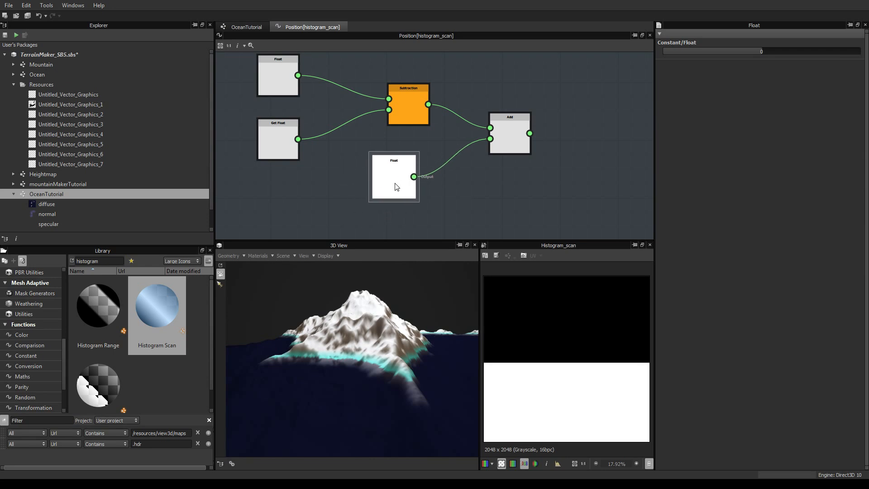
pyautogui.moveTo(762, 51); pyautogui.dragTo(791, 51)
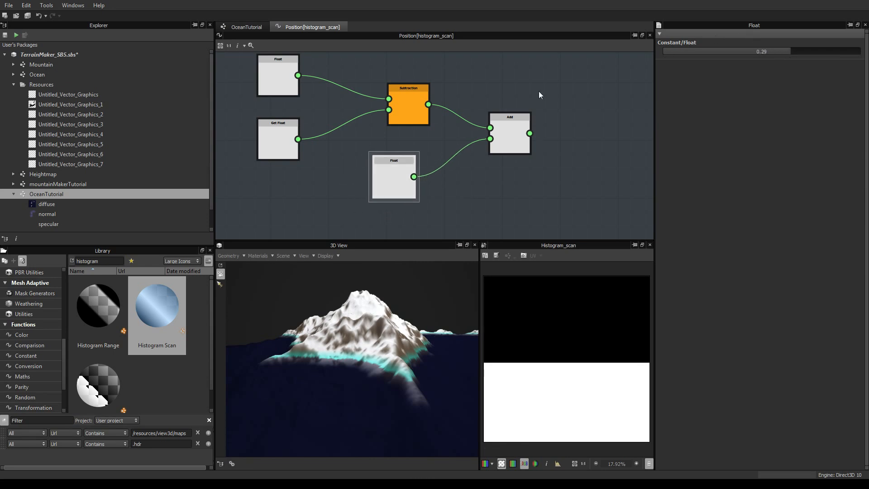
# Set the Add node as the function's output node and reduce its constant Float offset to 0.04.
pyautogui.rightClick(511, 131)
pyautogui.click(547, 157)
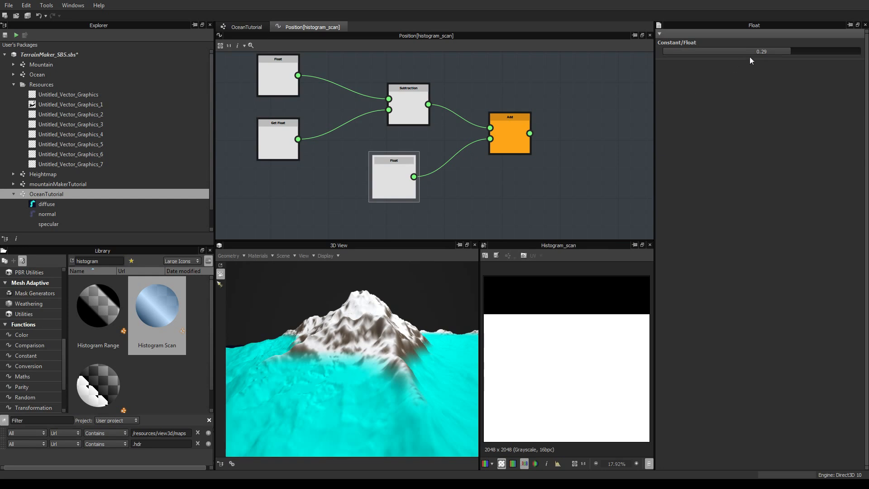
pyautogui.moveTo(772, 51)
pyautogui.mouseDown()
pyautogui.moveTo(752, 51)
pyautogui.moveTo(765, 50)
pyautogui.mouseUp()
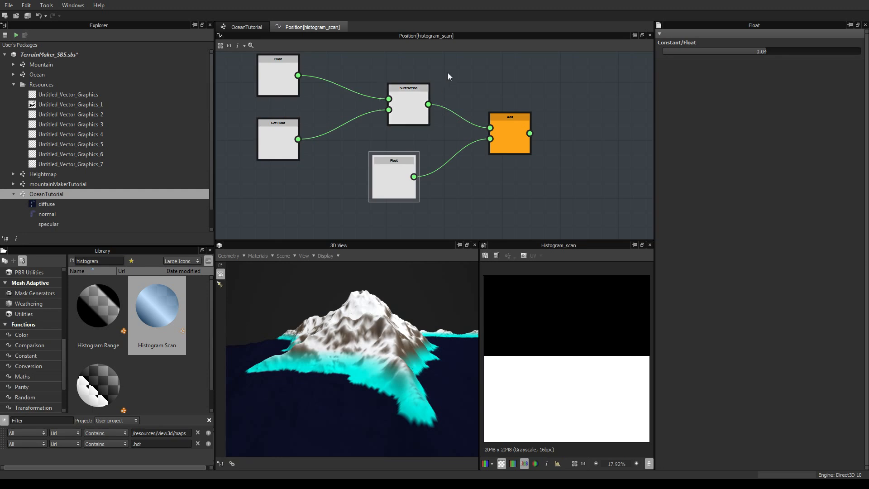
# Back in the OceanTutorial graph, lower the Contrast of the Histogram Scan before the Gradient Map to 0.61.
pyautogui.click(245, 27)
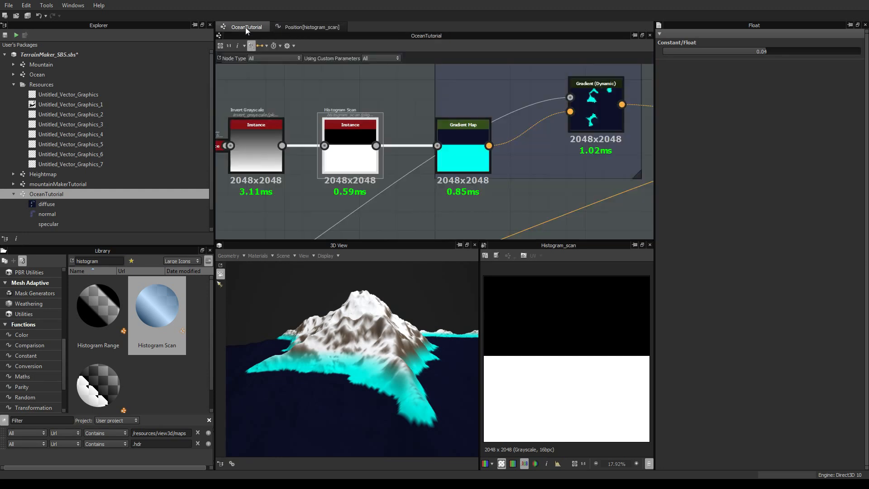
pyautogui.click(359, 168)
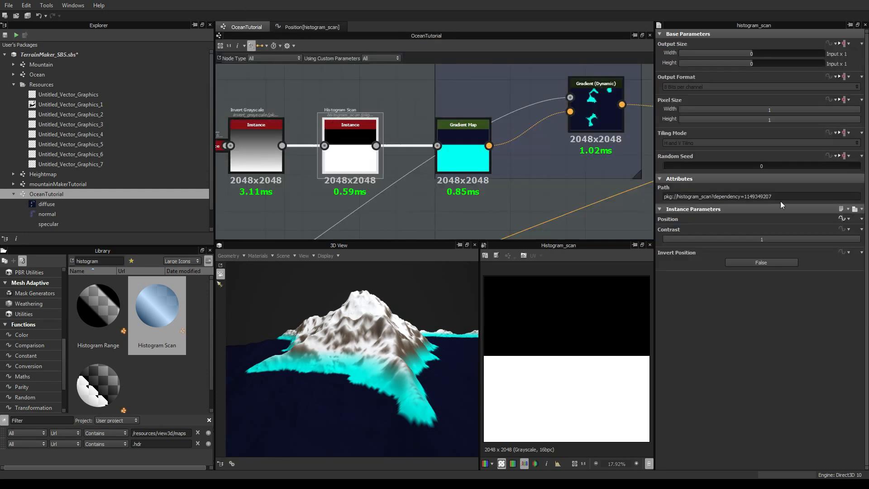
pyautogui.moveTo(842, 239); pyautogui.dragTo(784, 240)
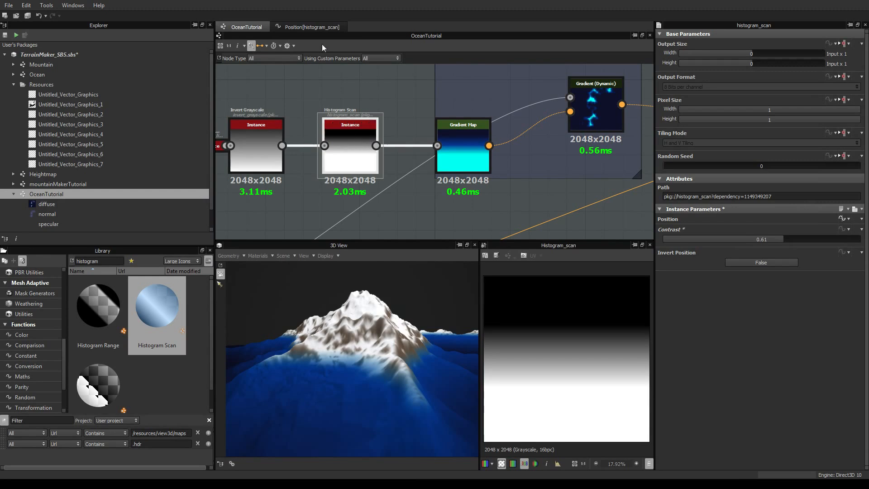
# Return to the Histogram Scan's Position function and set the constant Float offset feeding the Add node to 0.14.
pyautogui.click(314, 27)
pyautogui.click(394, 170)
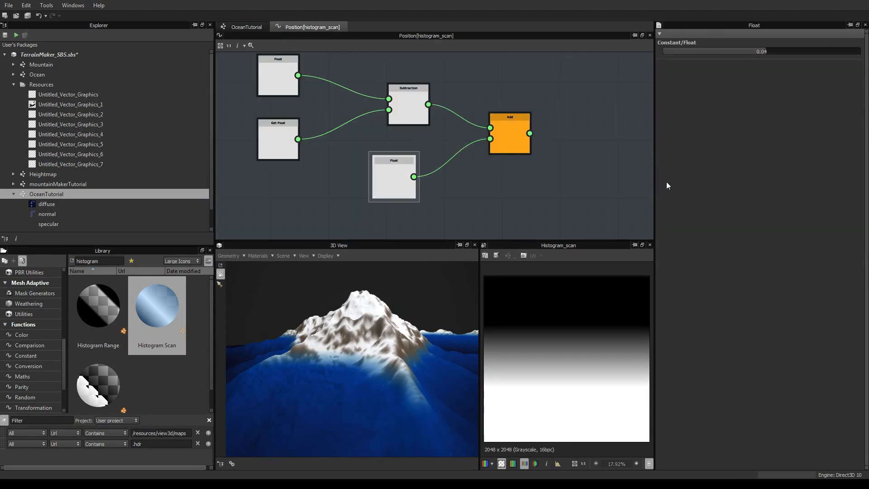
pyautogui.moveTo(762, 51)
pyautogui.mouseDown()
pyautogui.moveTo(785, 51)
pyautogui.moveTo(779, 56)
pyautogui.mouseUp()
pyautogui.moveTo(325, 429); pyautogui.dragTo(373, 346)
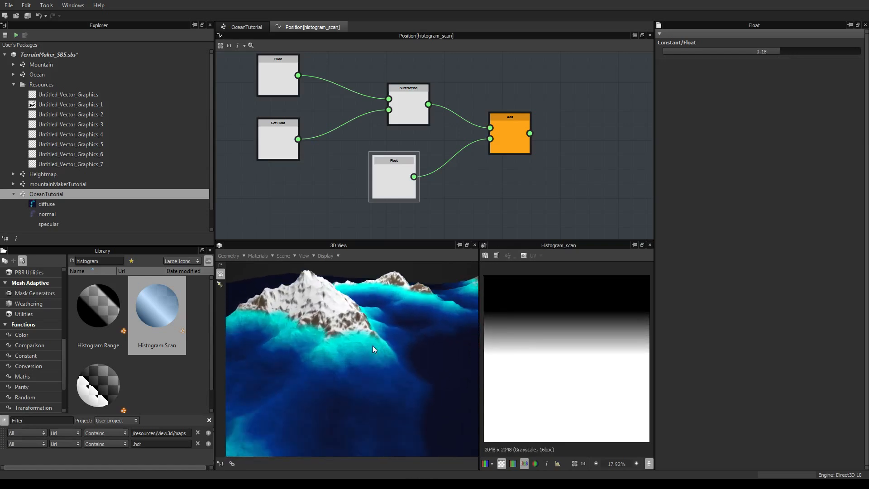
pyautogui.click(776, 53)
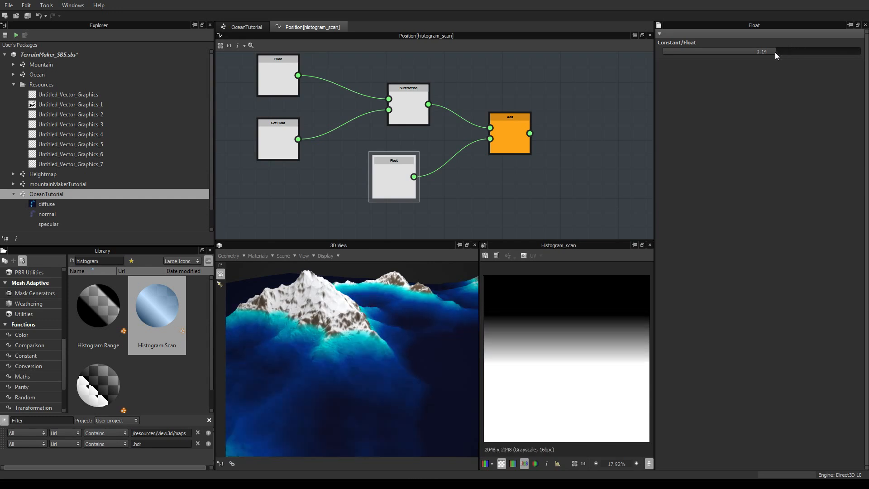
pyautogui.moveTo(355, 352); pyautogui.dragTo(317, 353)
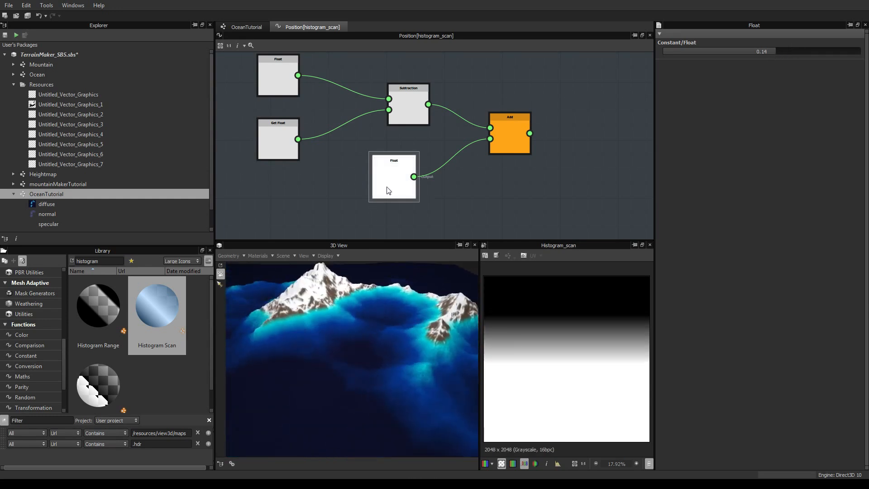
# Back in the OceanTutorial graph, lower the Contrast of the Histogram Scan before the Gradient Map to 0.
pyautogui.click(245, 28)
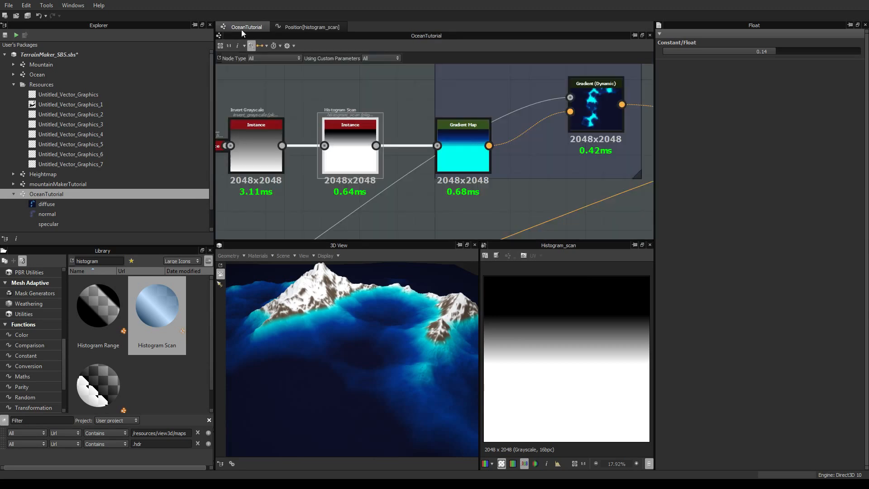
pyautogui.click(352, 163)
pyautogui.moveTo(735, 240); pyautogui.dragTo(605, 240)
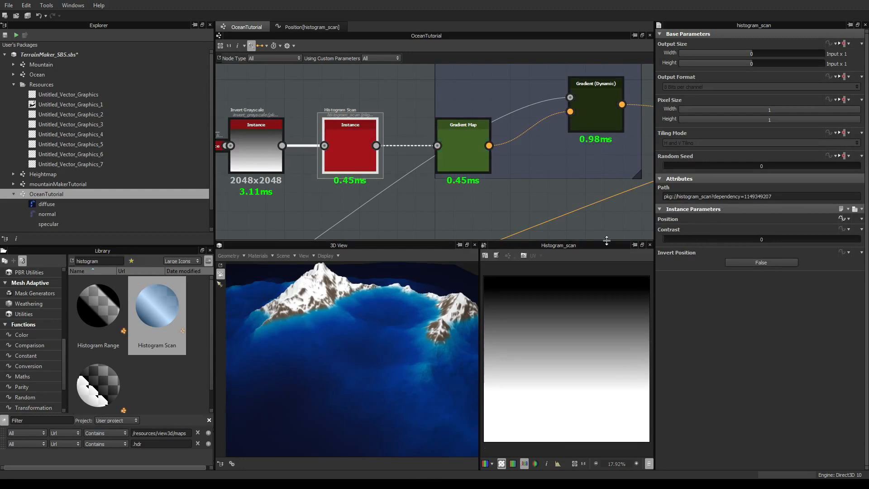
pyautogui.moveTo(349, 363); pyautogui.dragTo(363, 326)
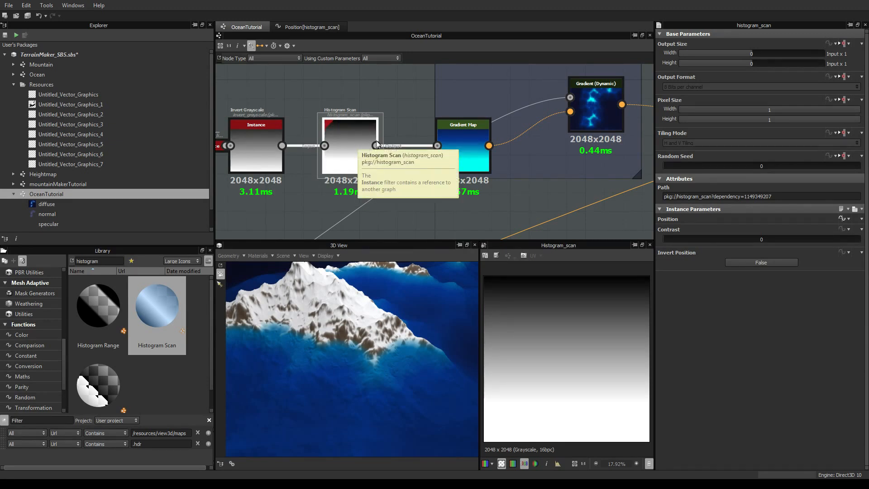
# Reopen the Histogram Scan's Position function and raise the constant Float offset to 0.23.
pyautogui.click(843, 218)
pyautogui.click(398, 181)
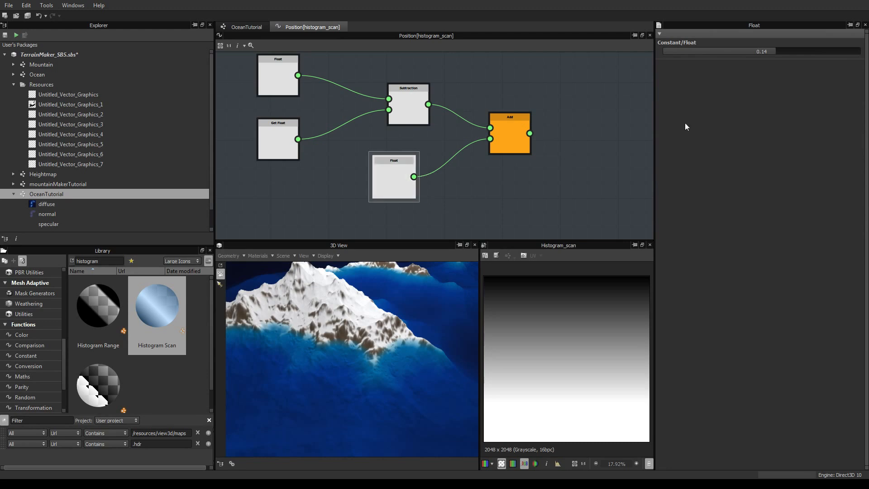
pyautogui.moveTo(776, 52); pyautogui.dragTo(789, 52)
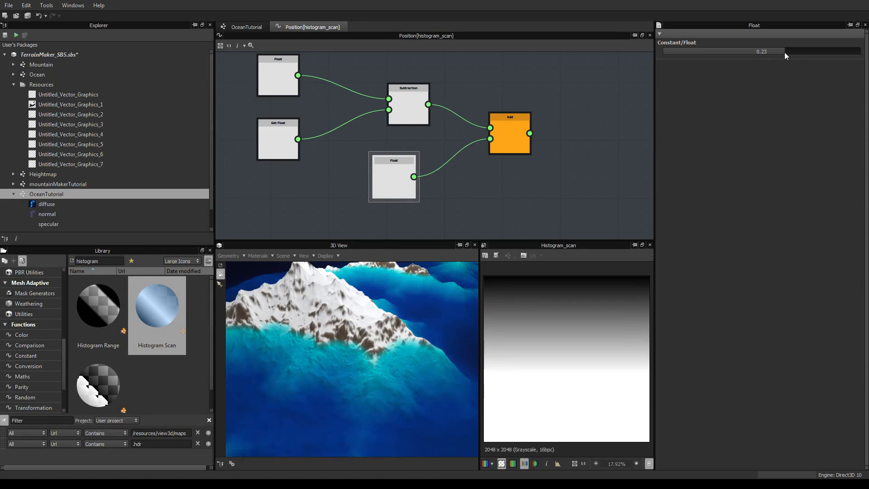
pyautogui.moveTo(480, 316); pyautogui.dragTo(347, 351)
pyautogui.scroll(-2, 489, 194)
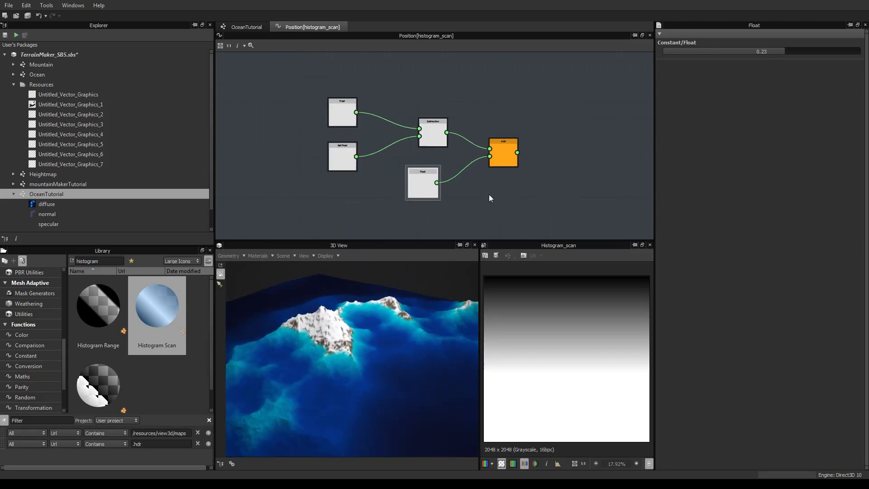
pyautogui.scroll(2, 464, 189)
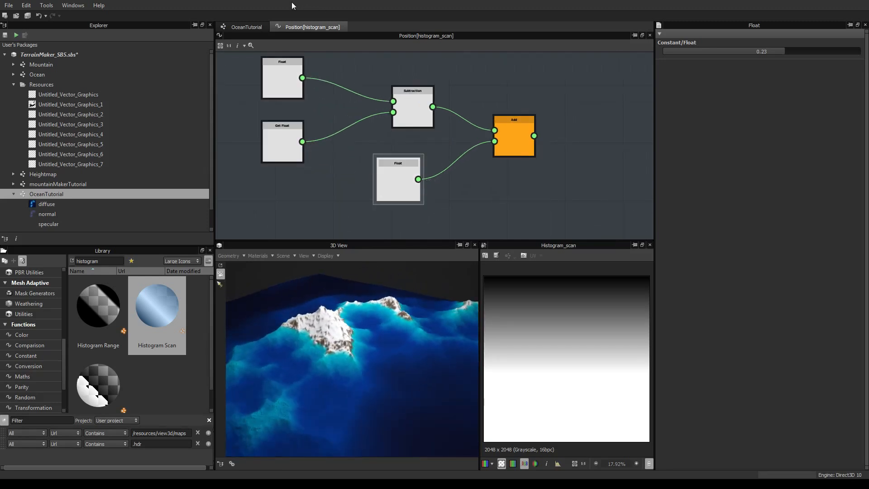
# Add a Float1 input parameter to the OceanTutorial graph with identifier LightOcean and label Light ocean.
pyautogui.click(246, 28)
pyautogui.click(382, 86)
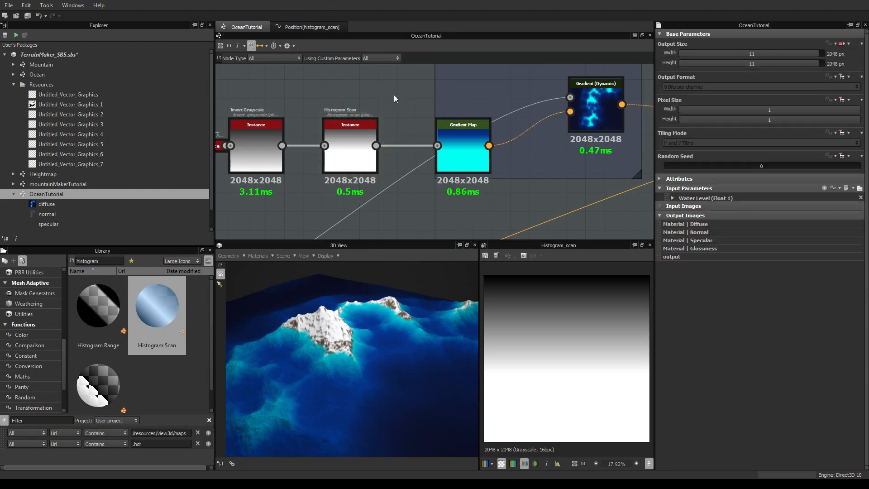
pyautogui.click(825, 189)
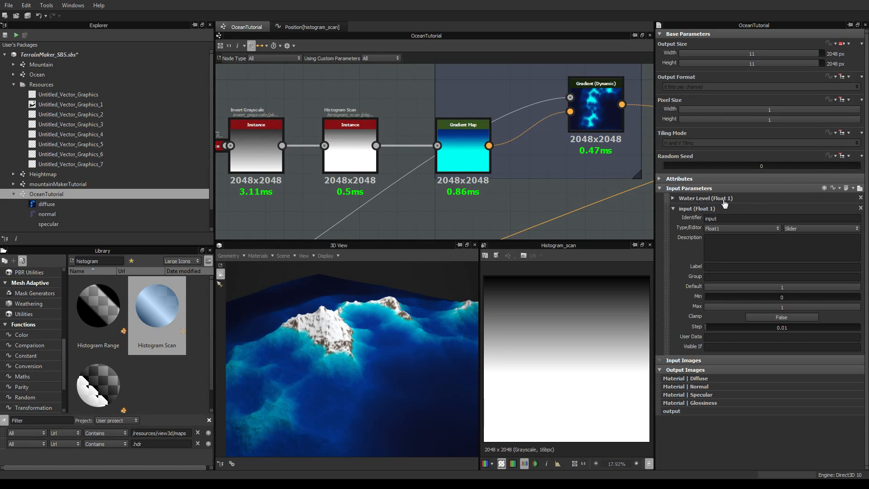
pyautogui.doubleClick(724, 219)
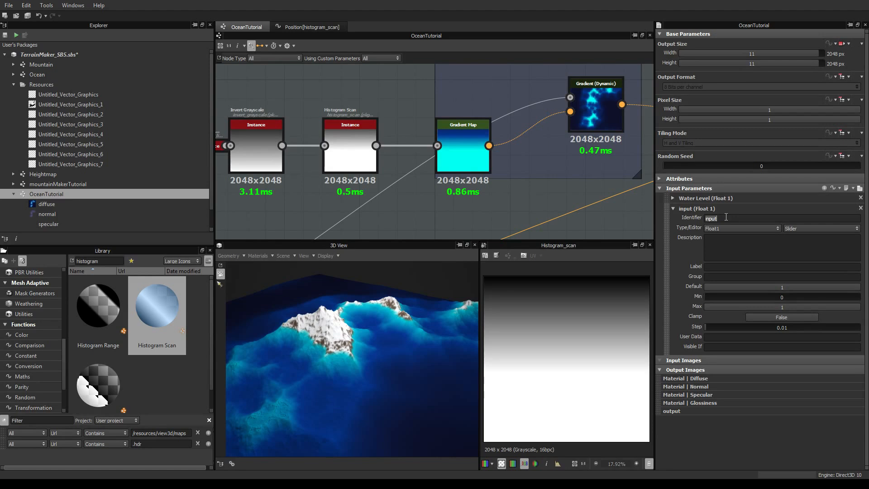
pyautogui.write('Light')
pyautogui.click(724, 267)
pyautogui.write('Li')
pyautogui.write('ocean')
pyautogui.press('Return')
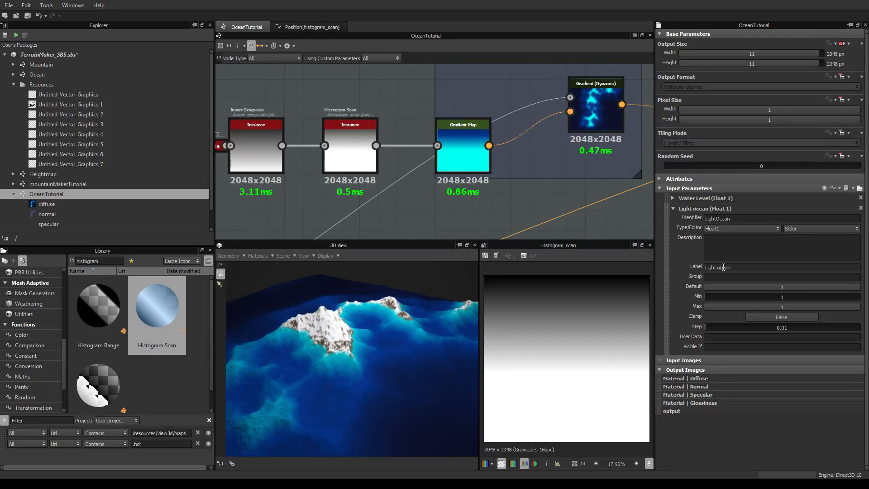
# In the Position function, add a Get Float variable node near the constant Float and set it to read LightOcean.
pyautogui.click(312, 27)
pyautogui.click(394, 198)
pyautogui.moveTo(483, 201); pyautogui.dragTo(460, 173, button='middle')
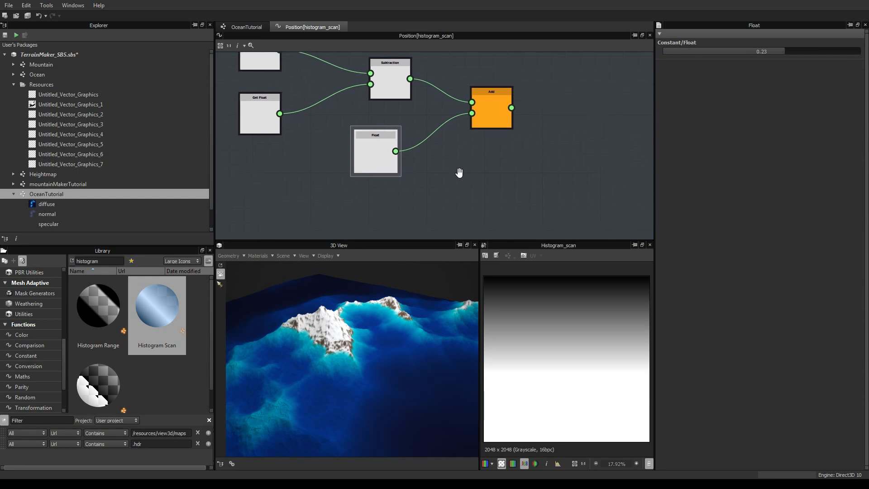
pyautogui.rightClick(424, 194)
pyautogui.moveTo(448, 220)
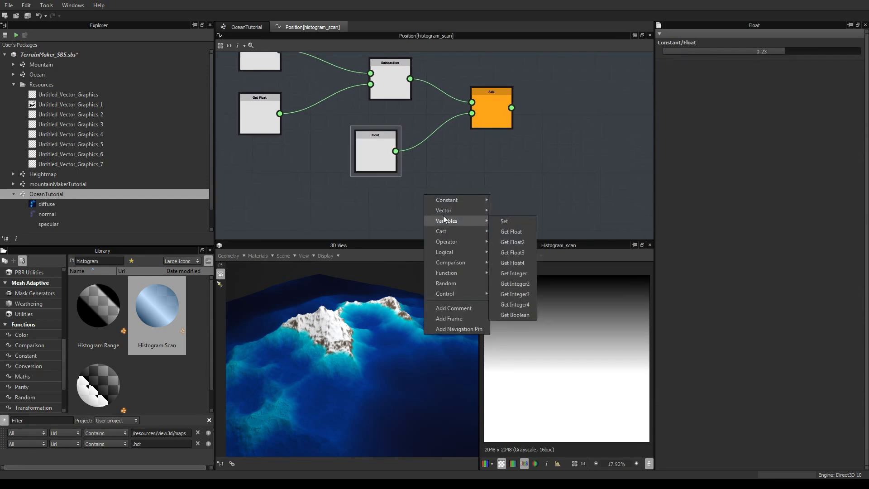
pyautogui.click(515, 228)
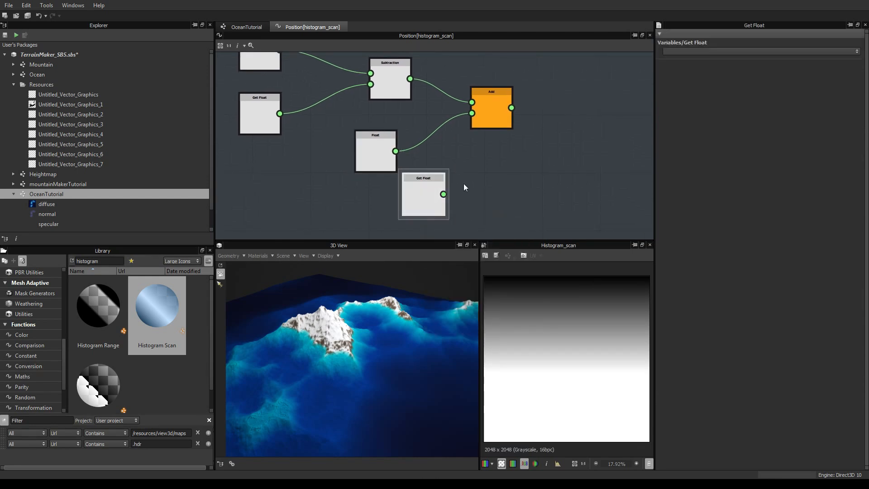
pyautogui.click(857, 50)
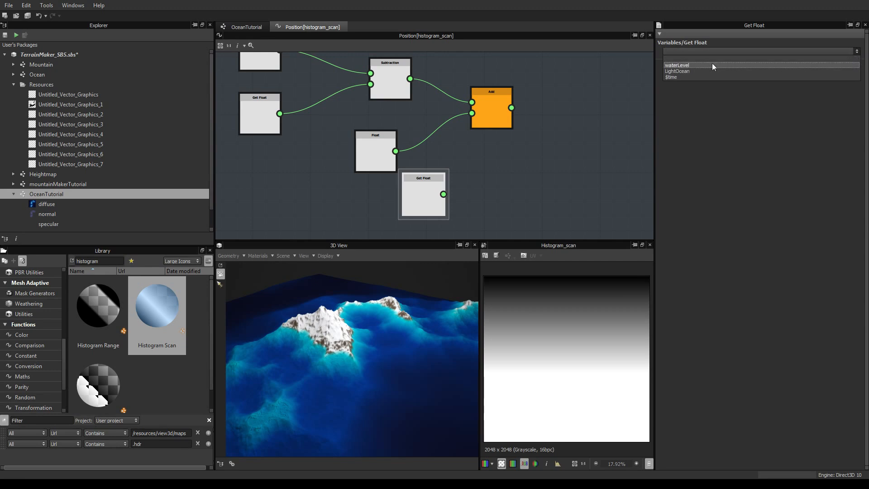
pyautogui.click(699, 69)
# Connect the LightOcean Get Float node to the Add node's second input and delete the unused constant Float.
pyautogui.moveTo(439, 193); pyautogui.dragTo(471, 113)
pyautogui.click(377, 146)
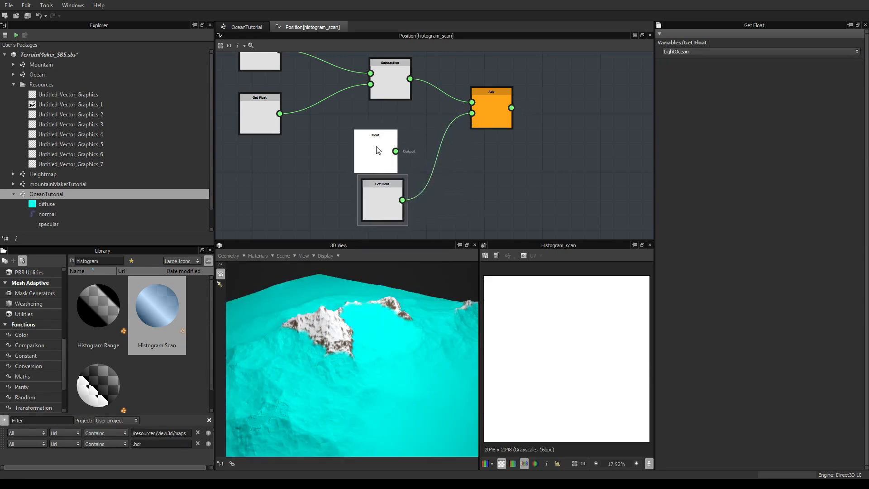
pyautogui.press('Delete')
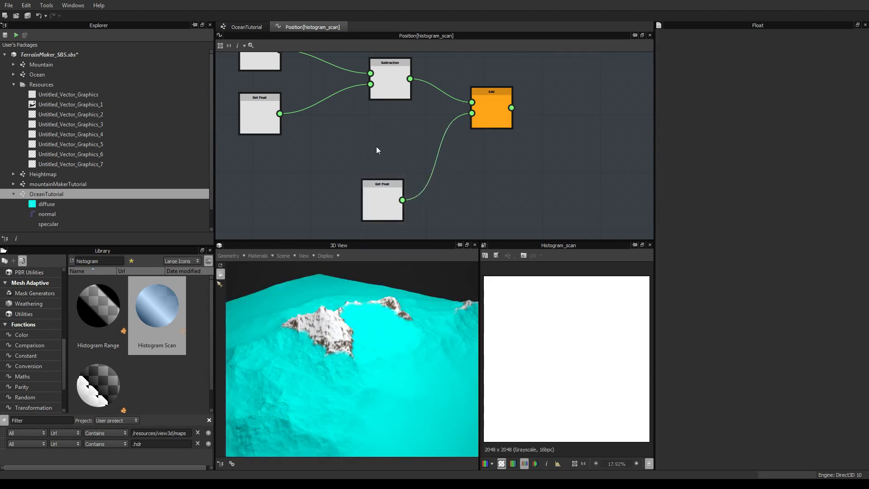
# In the OceanTutorial graph's input parameters, set Light ocean's default to 0.26 and its maximum to 0.3.
pyautogui.click(249, 27)
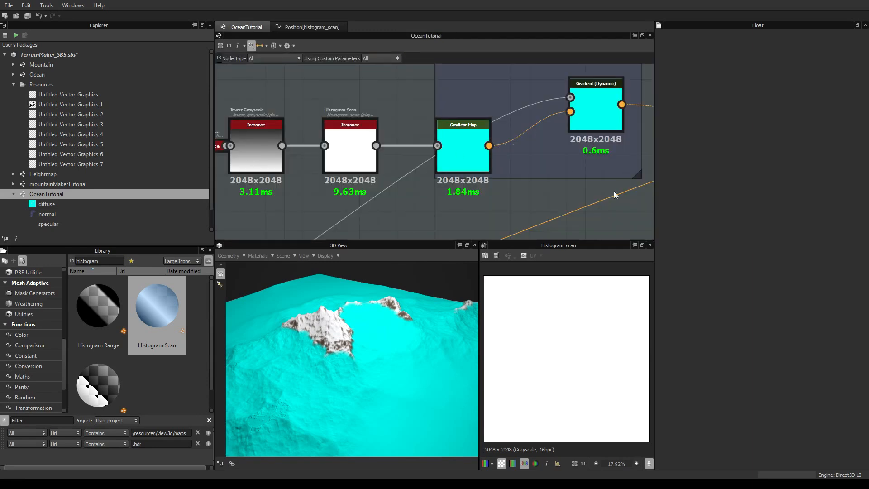
pyautogui.click(531, 194)
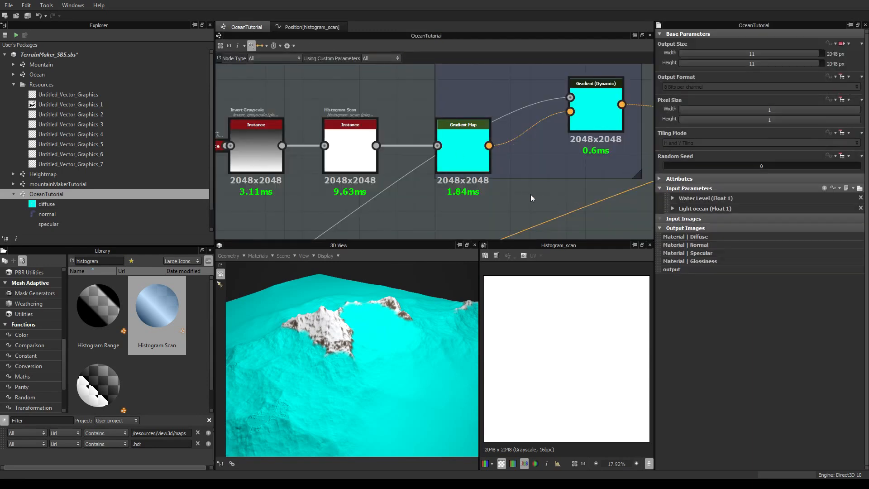
pyautogui.click(673, 209)
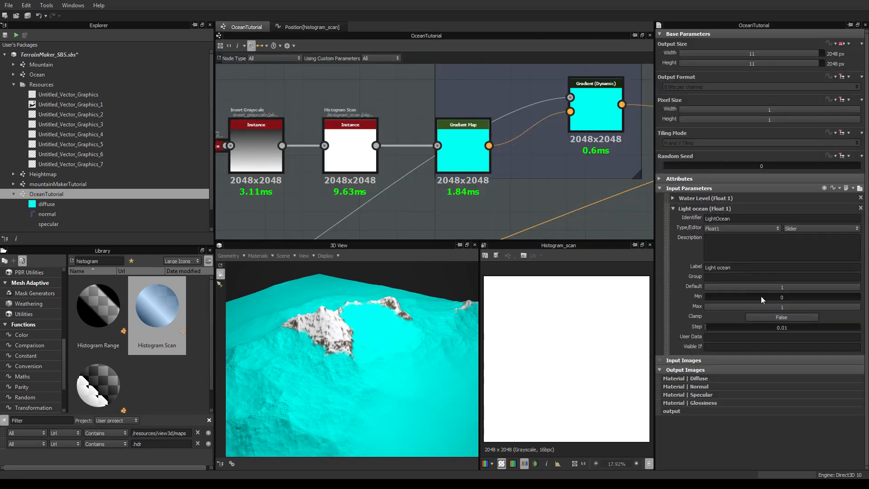
pyautogui.click(794, 286)
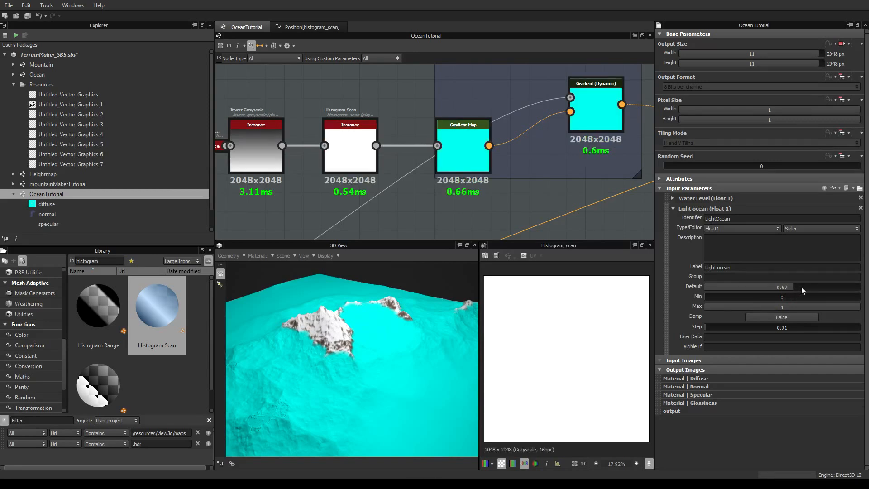
pyautogui.moveTo(803, 287); pyautogui.dragTo(746, 284)
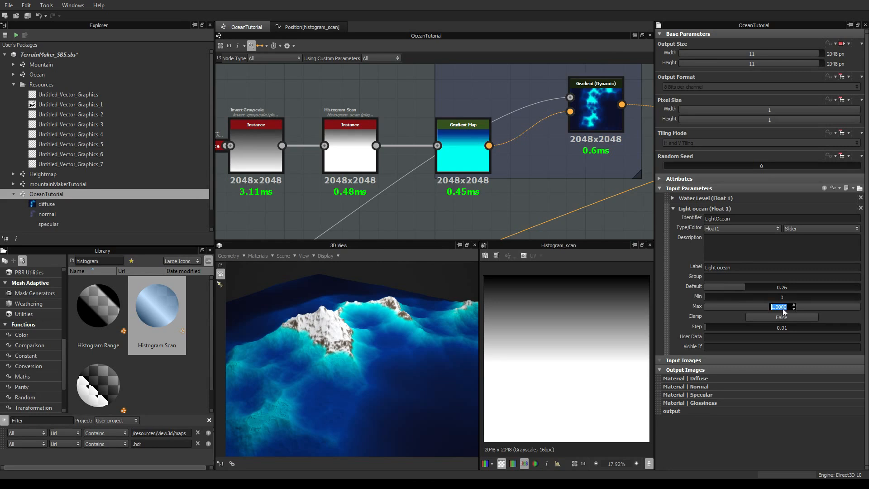
pyautogui.write('0.3')
pyautogui.press('Return')
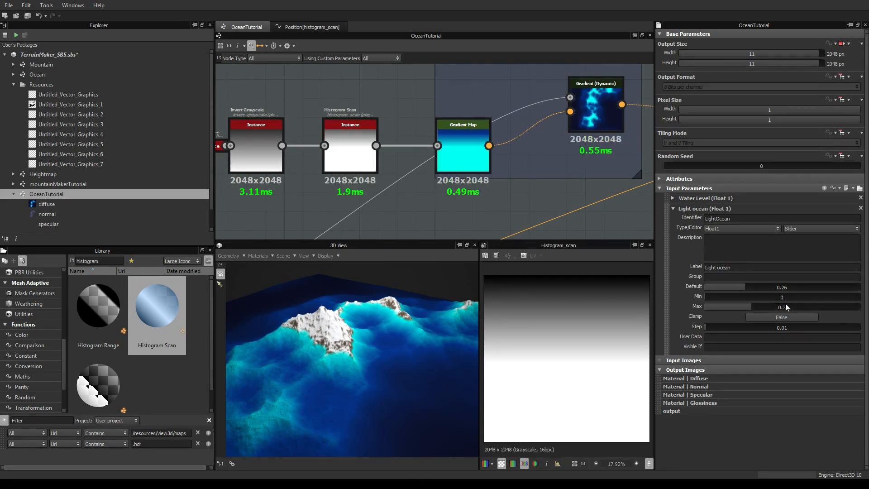
# Set the Contrast of the Histogram Scan before the Gradient Map to 0.34 and check the ocean in the 3D view.
pyautogui.scroll(-2, 355, 169)
pyautogui.moveTo(355, 169); pyautogui.dragTo(406, 167, button='middle')
pyautogui.scroll(3, 425, 158)
pyautogui.click(416, 139)
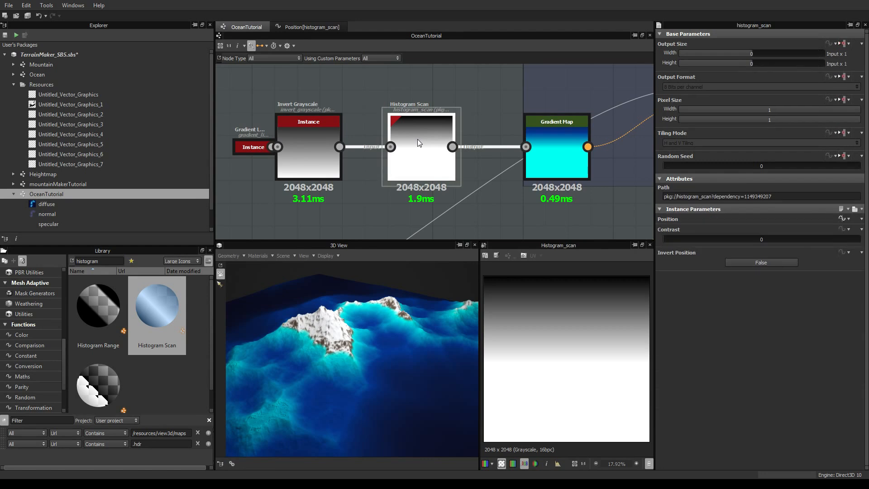
pyautogui.click(687, 239)
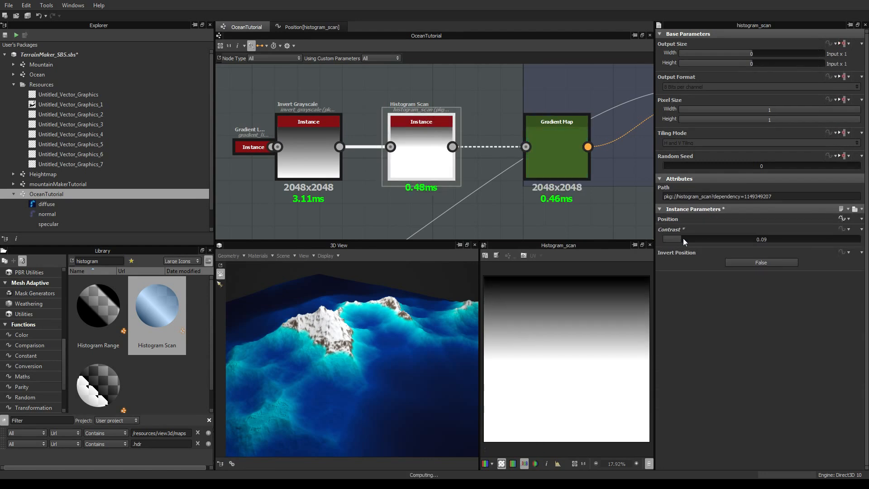
pyautogui.click(729, 239)
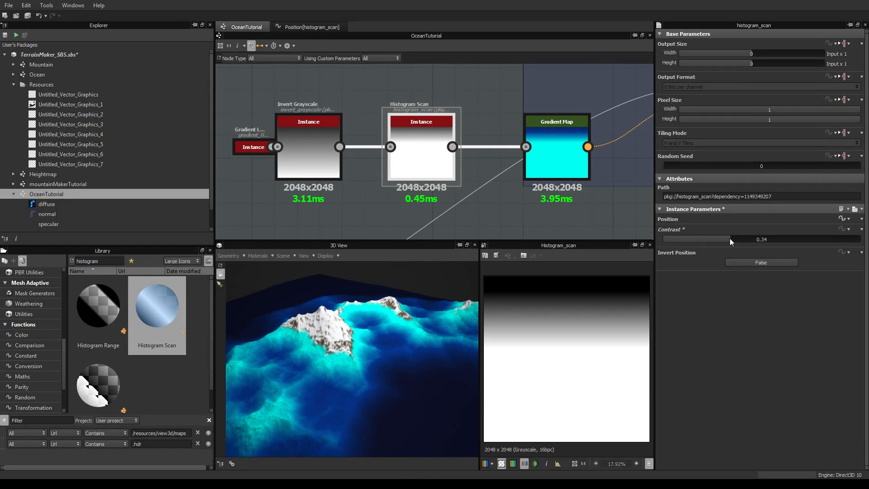
pyautogui.moveTo(423, 293); pyautogui.dragTo(338, 363)
# Edit the Gradient Map's dark key at position 0.00 and brighten its color to RGB 21, 24, 64.
pyautogui.moveTo(366, 93); pyautogui.dragTo(328, 110, button='middle')
pyautogui.scroll(-1, 328, 111)
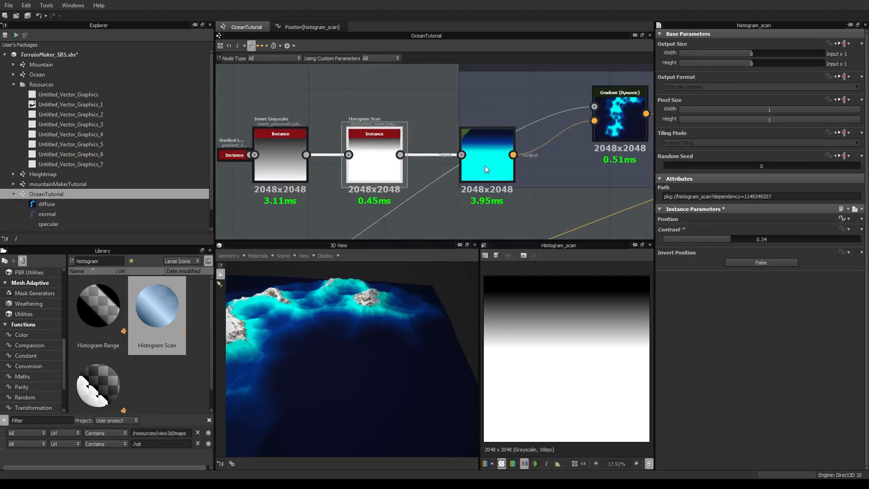
pyautogui.click(498, 162)
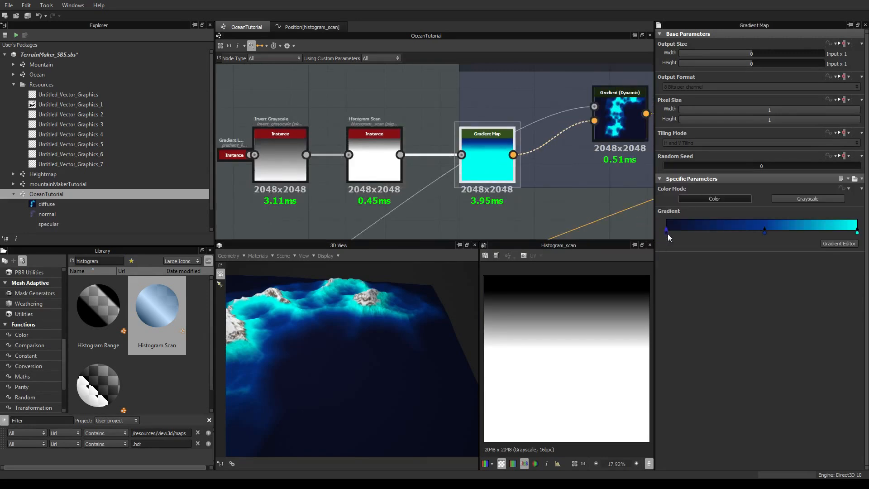
pyautogui.doubleClick(667, 234)
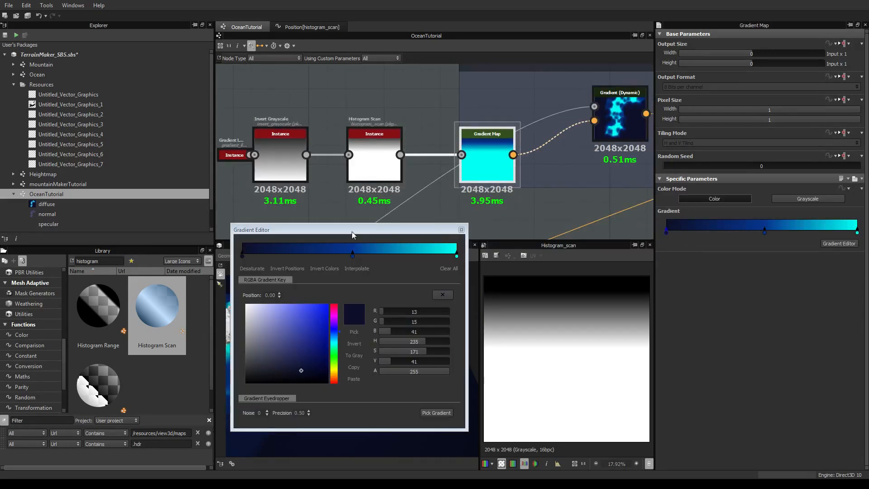
pyautogui.moveTo(354, 225); pyautogui.dragTo(174, 96)
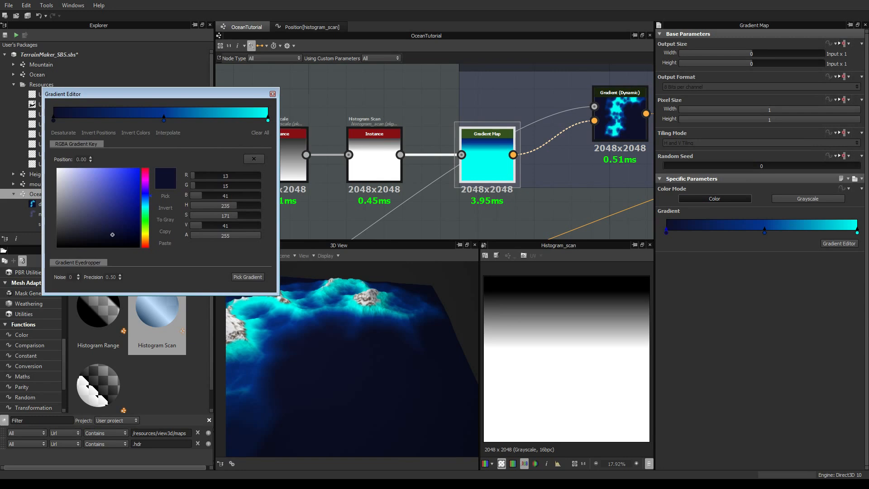
pyautogui.moveTo(112, 234); pyautogui.dragTo(113, 228)
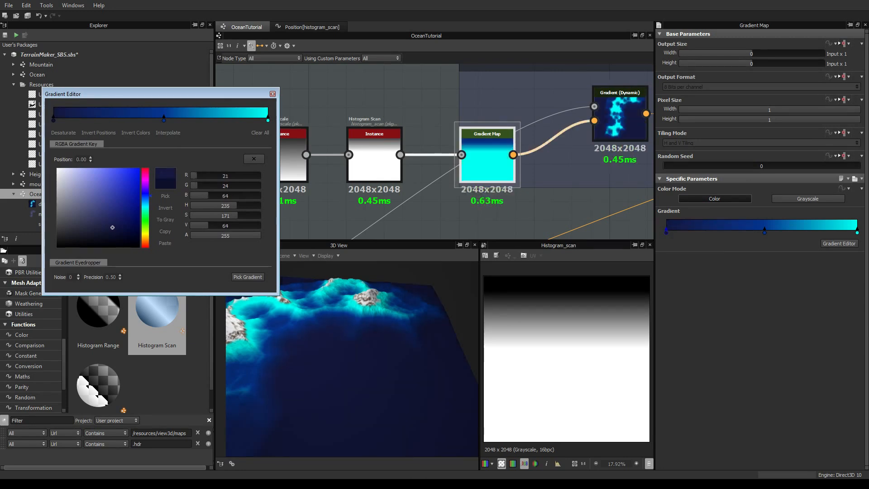
# Adjust the Gradient Map's dark key to RGB 19, 23, 64 and move its middle key slightly toward the dark end.
pyautogui.moveTo(112, 227)
pyautogui.mouseDown()
pyautogui.moveTo(122, 227)
pyautogui.moveTo(114, 227)
pyautogui.mouseUp()
pyautogui.moveTo(765, 232)
pyautogui.mouseDown()
pyautogui.moveTo(740, 238)
pyautogui.moveTo(757, 238)
pyautogui.mouseUp()
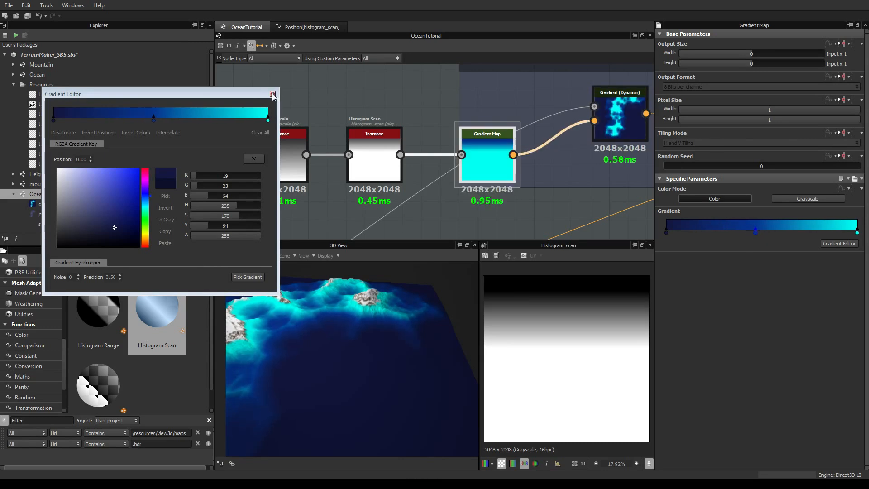
pyautogui.click(272, 94)
# Lower the Contrast of the Histogram Scan before the Gradient Map to 0.09.
pyautogui.moveTo(393, 142); pyautogui.dragTo(383, 137, button='middle')
pyautogui.click(366, 141)
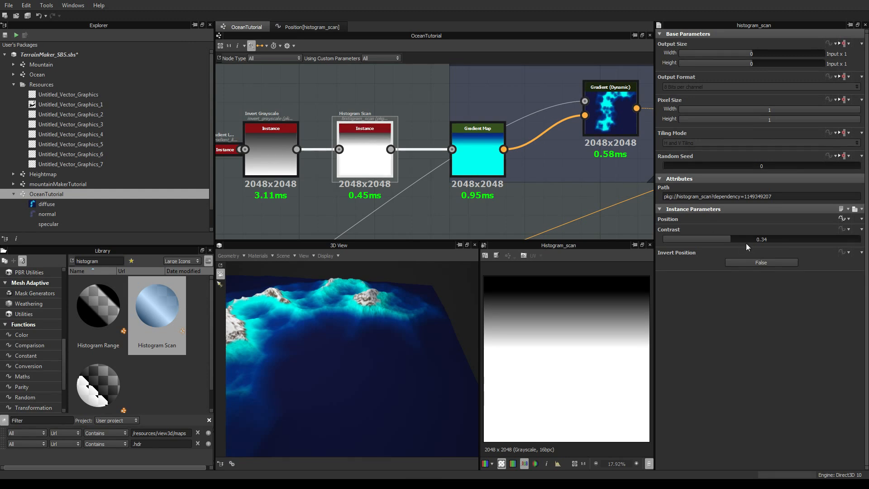
pyautogui.moveTo(735, 240); pyautogui.dragTo(681, 238)
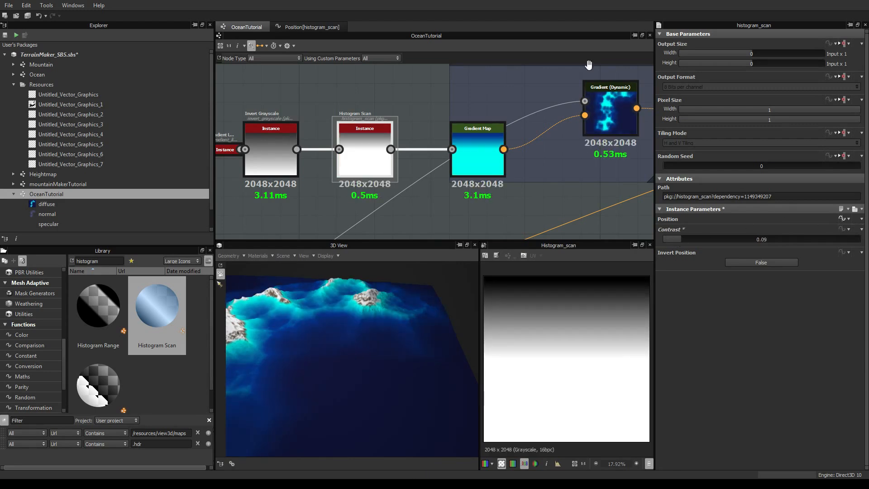
# Add a Float1 input parameter to the OceanTutorial graph with identifier lightToDark and label Light To Dark Transition.
pyautogui.click(548, 210)
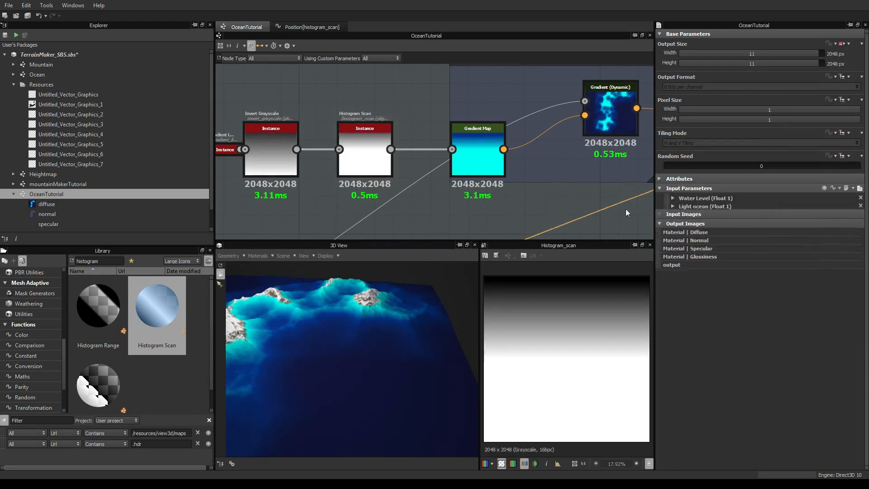
pyautogui.click(826, 187)
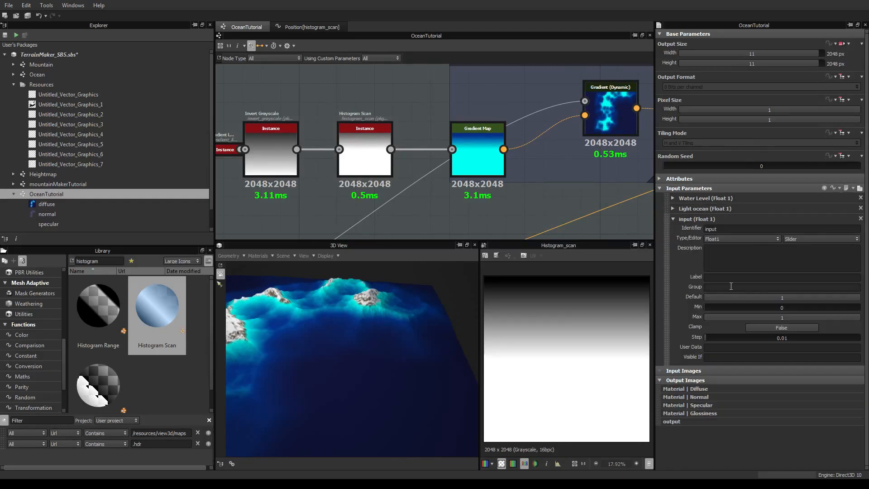
pyautogui.doubleClick(724, 229)
pyautogui.write('ligh')
pyautogui.click(721, 229)
pyautogui.press('BackSpace')
pyautogui.press('Return')
pyautogui.click(721, 278)
pyautogui.write('Light To Dark Transition')
pyautogui.press('Return')
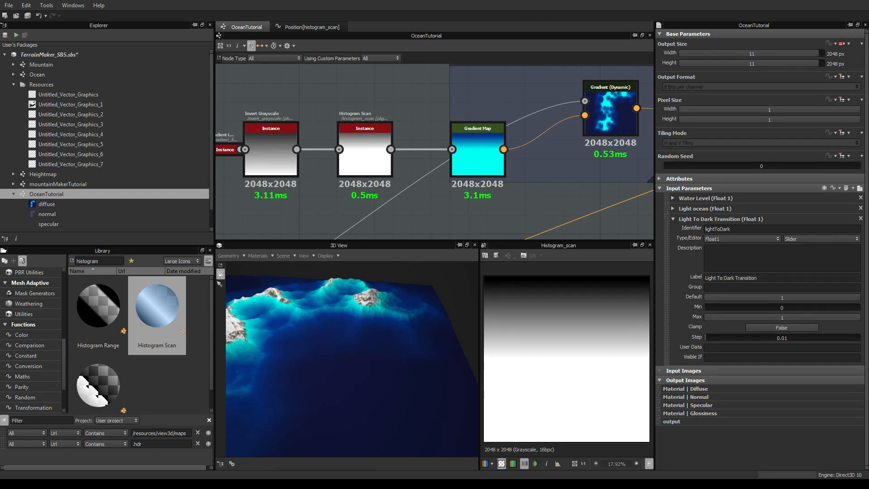
# Drive the Contrast of the Histogram Scan before the Gradient Map with the lightToDark parameter and check the 3D view.
pyautogui.click(371, 168)
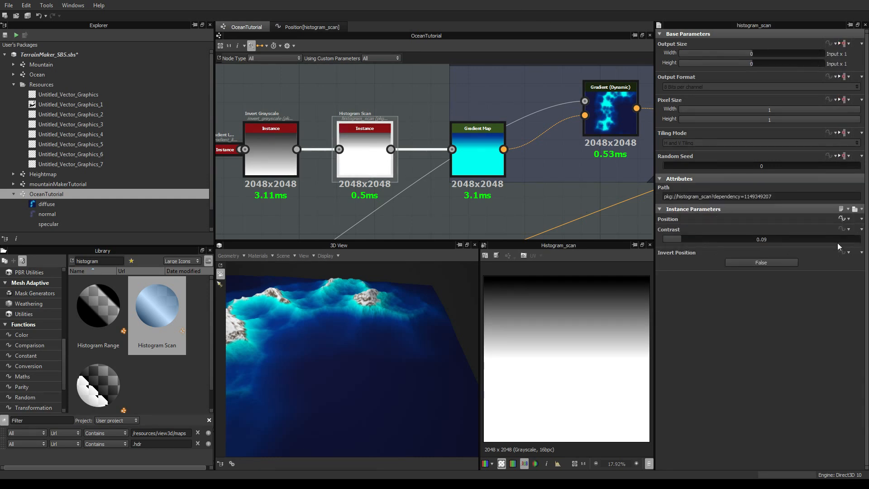
pyautogui.click(843, 230)
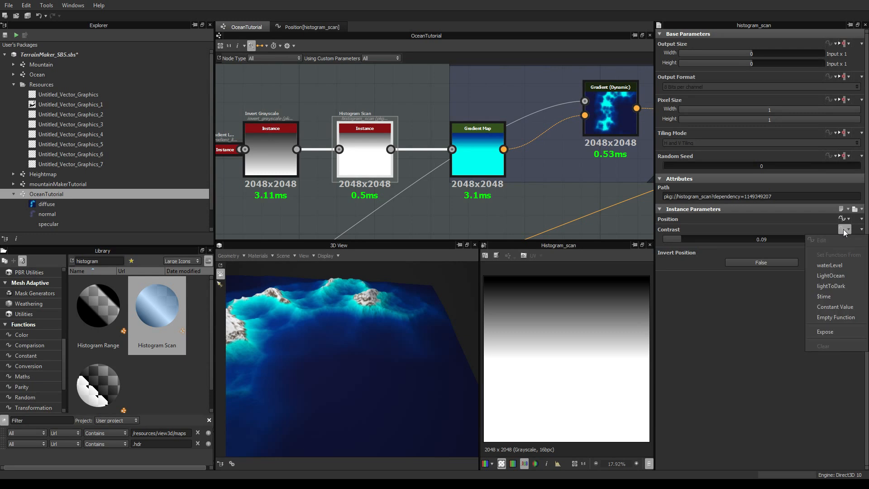
pyautogui.click(839, 286)
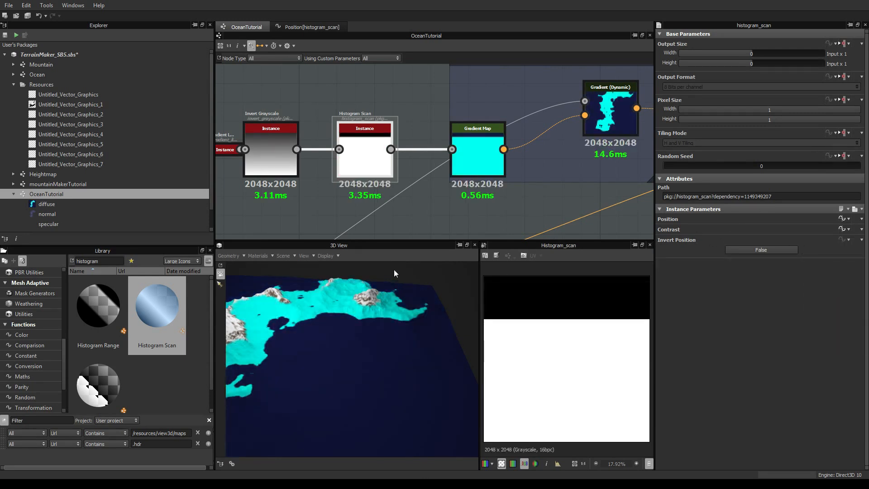
pyautogui.scroll(3, 302, 303)
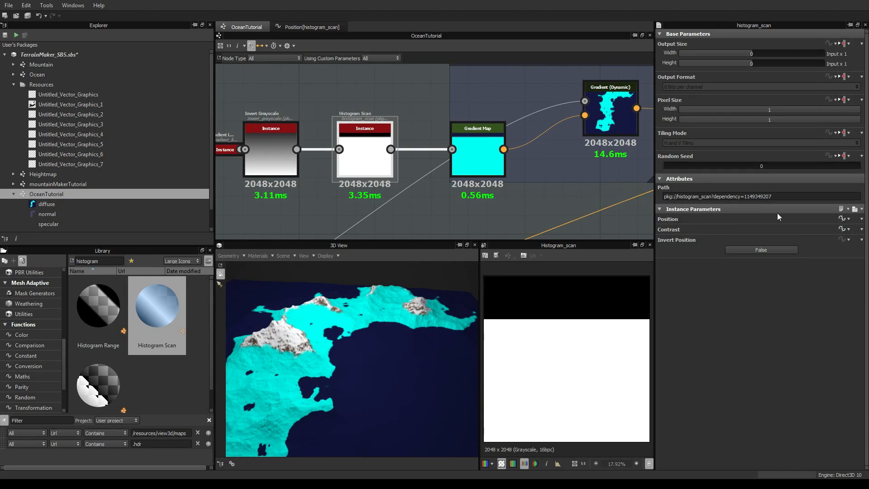
# Preview the OceanTutorial graph's input parameters and set Light To Dark Transition to 0.04.
pyautogui.click(551, 207)
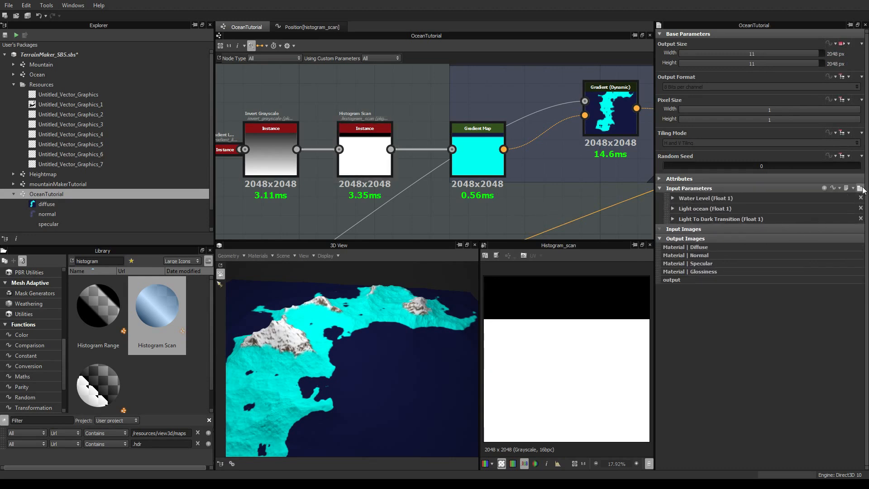
pyautogui.moveTo(838, 252); pyautogui.dragTo(734, 255)
pyautogui.moveTo(721, 255); pyautogui.dragTo(680, 255)
# Look over the whole node graph, from the Ocean and Mountains frames to the output nodes.
pyautogui.scroll(-3, 457, 186)
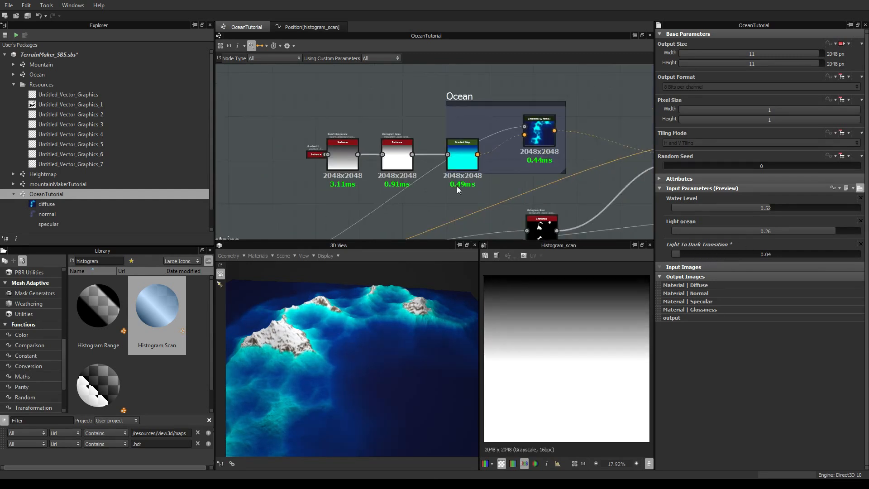
pyautogui.scroll(-2, 464, 188)
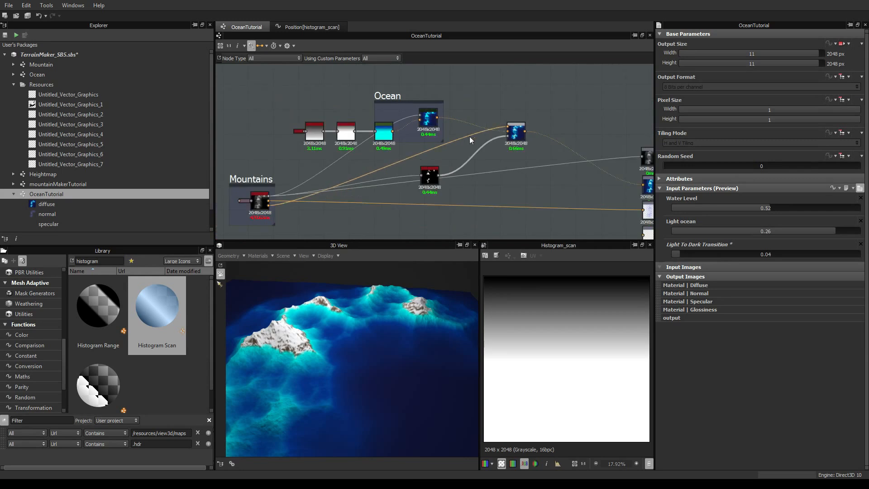
pyautogui.scroll(-2, 417, 126)
pyautogui.moveTo(470, 141)
pyautogui.mouseDown(button='middle')
pyautogui.moveTo(417, 126)
pyautogui.moveTo(480, 130)
pyautogui.moveTo(475, 124)
pyautogui.mouseUp(button='middle')
pyautogui.scroll(2, 475, 124)
pyautogui.moveTo(372, 118); pyautogui.dragTo(397, 153, button='middle')
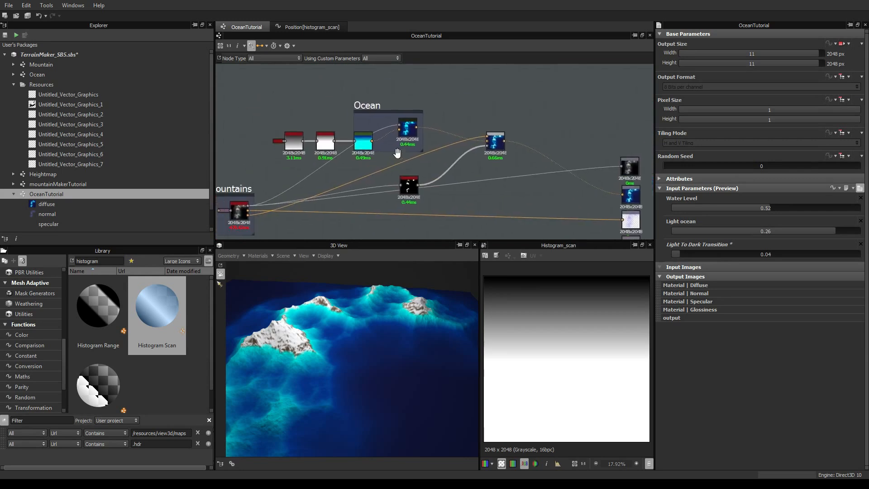
pyautogui.scroll(-2, 398, 152)
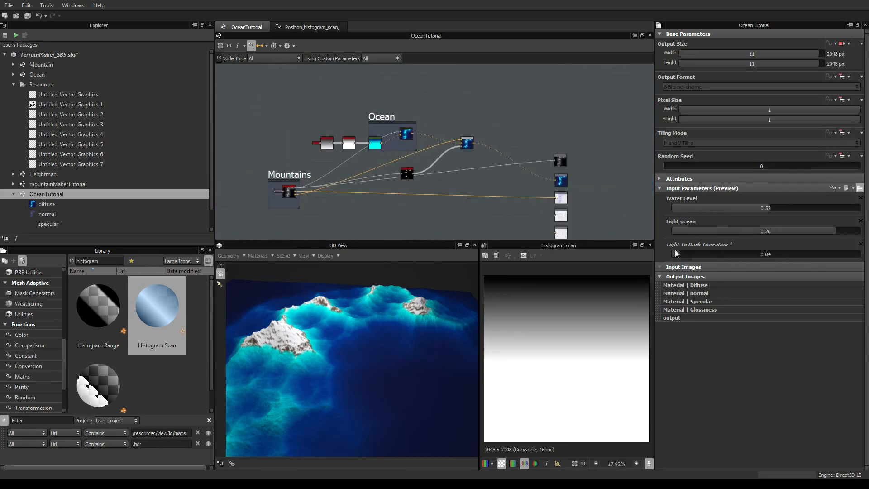
pyautogui.moveTo(367, 175); pyautogui.dragTo(416, 171, button='middle')
# Set the previewed Water Level to 0.29 and Light ocean to 0.12, and inspect the coastline in the 3D view.
pyautogui.moveTo(337, 364); pyautogui.dragTo(358, 366)
pyautogui.moveTo(770, 207); pyautogui.dragTo(727, 207)
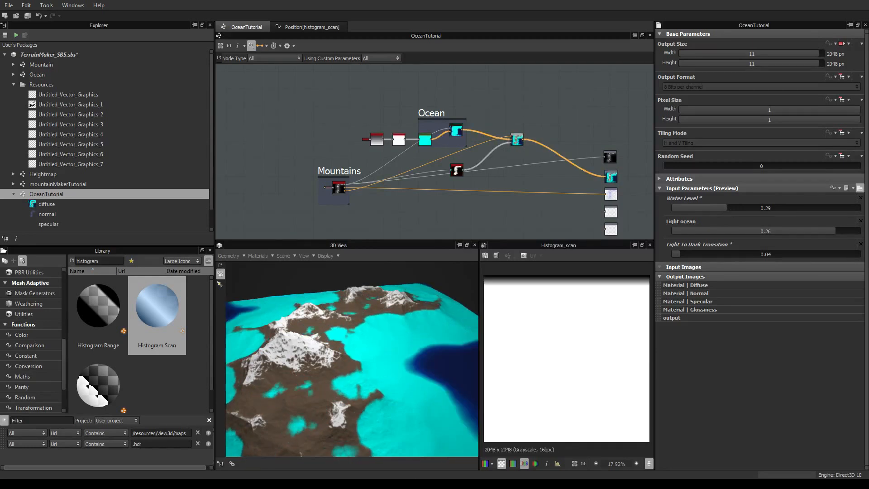
pyautogui.moveTo(833, 231); pyautogui.dragTo(748, 231)
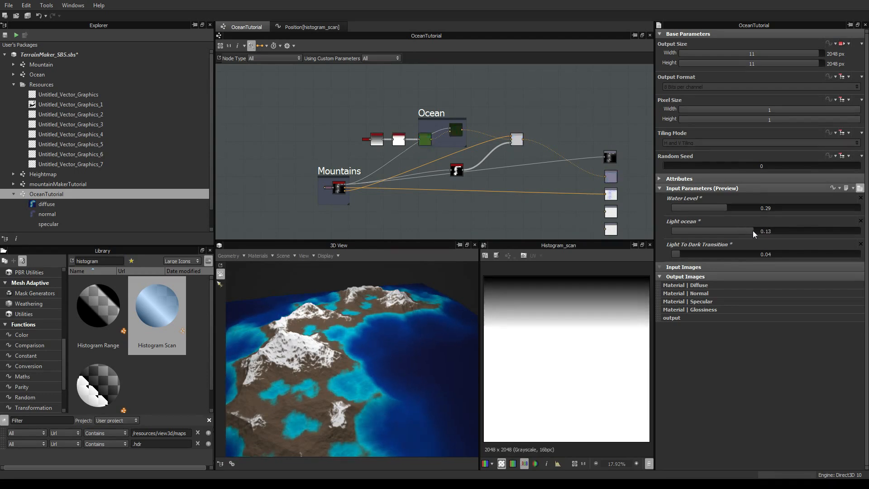
pyautogui.moveTo(417, 362); pyautogui.dragTo(455, 363)
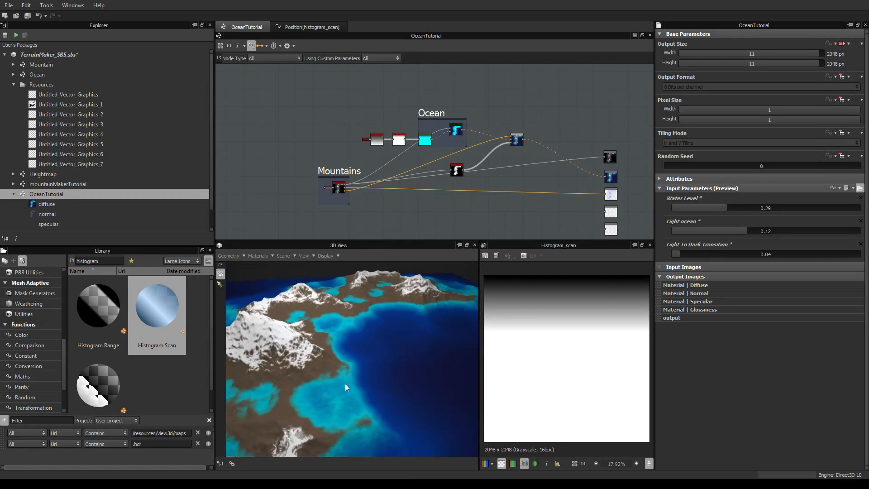
pyautogui.moveTo(347, 384); pyautogui.dragTo(374, 362, button='middle')
pyautogui.scroll(3, 374, 362)
pyautogui.scroll(-3, 374, 363)
pyautogui.moveTo(374, 367); pyautogui.dragTo(363, 368)
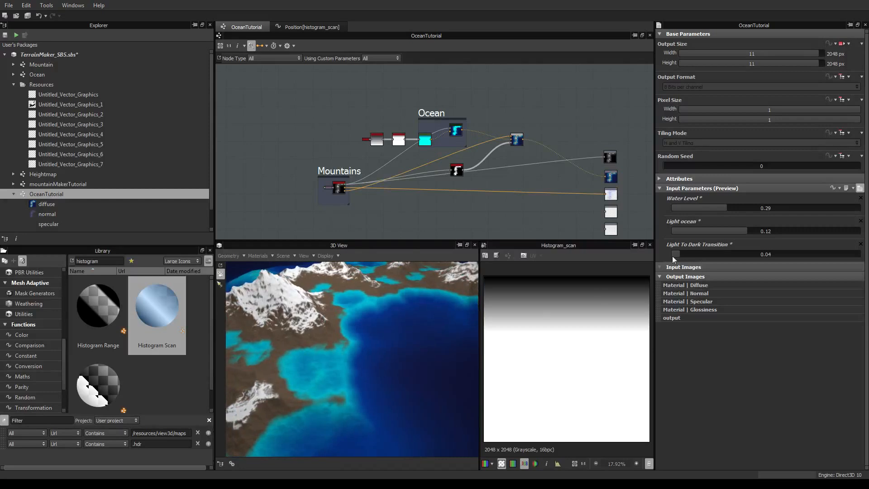
# Set the previewed Light ocean to 0.08 and Light To Dark Transition to 0.37, and inspect the terrain from several angles.
pyautogui.moveTo(731, 229); pyautogui.dragTo(721, 229)
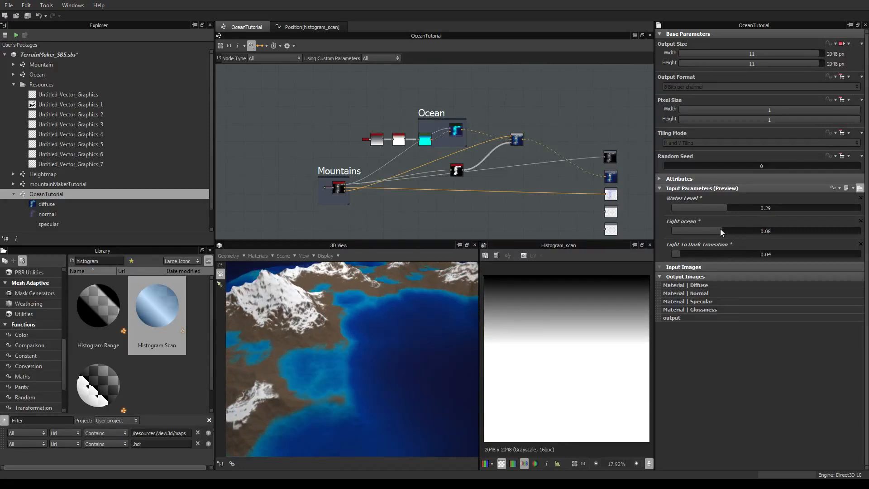
pyautogui.moveTo(687, 252); pyautogui.dragTo(742, 259)
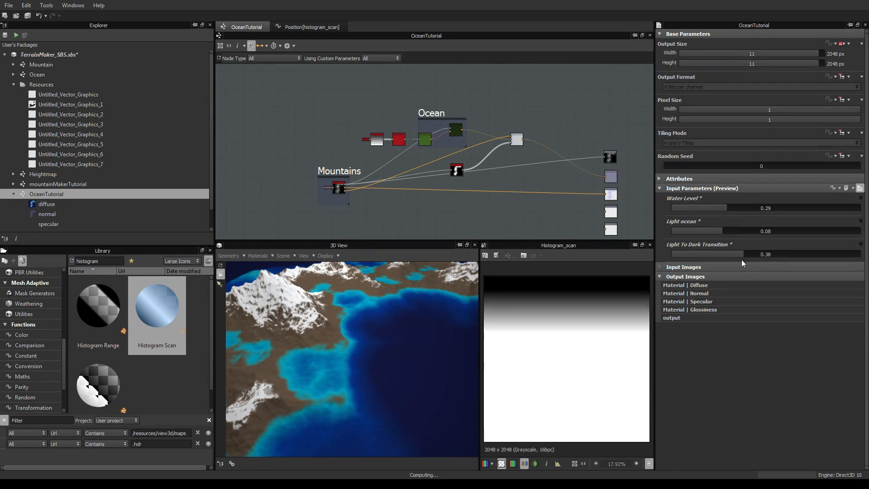
pyautogui.moveTo(437, 329); pyautogui.dragTo(407, 335)
pyautogui.moveTo(452, 151); pyautogui.dragTo(414, 126, button='middle')
pyautogui.scroll(3, 383, 296)
pyautogui.moveTo(382, 296); pyautogui.dragTo(360, 360)
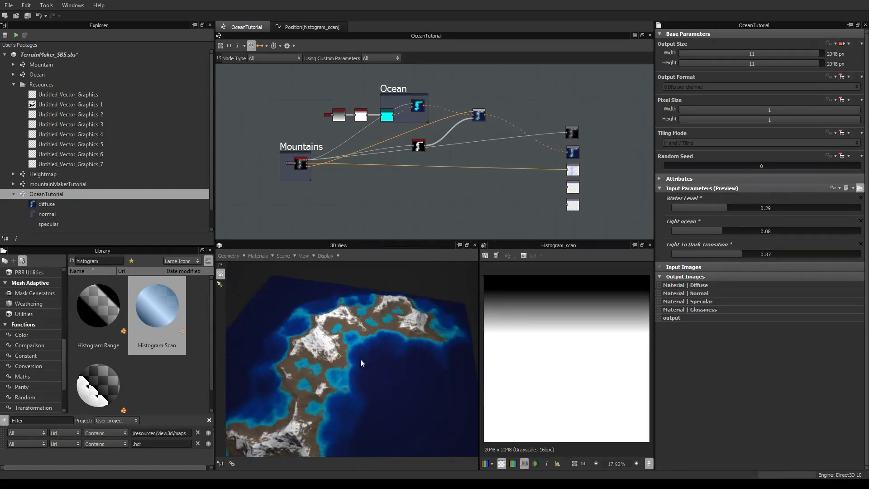
pyautogui.scroll(3, 380, 349)
# Add a Uniform Color node beside the empty output nodes and connect it to the Specular output.
pyautogui.moveTo(504, 185); pyautogui.dragTo(508, 185, button='middle')
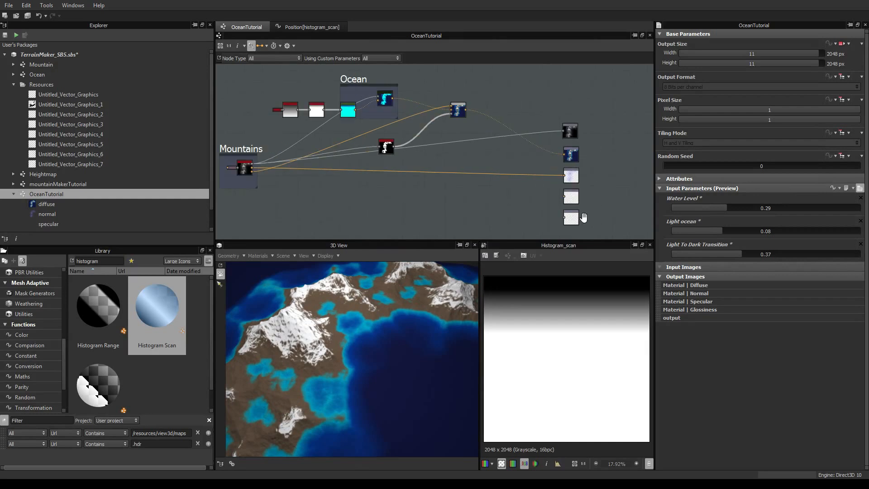
pyautogui.scroll(5, 575, 163)
pyautogui.scroll(-3, 512, 150)
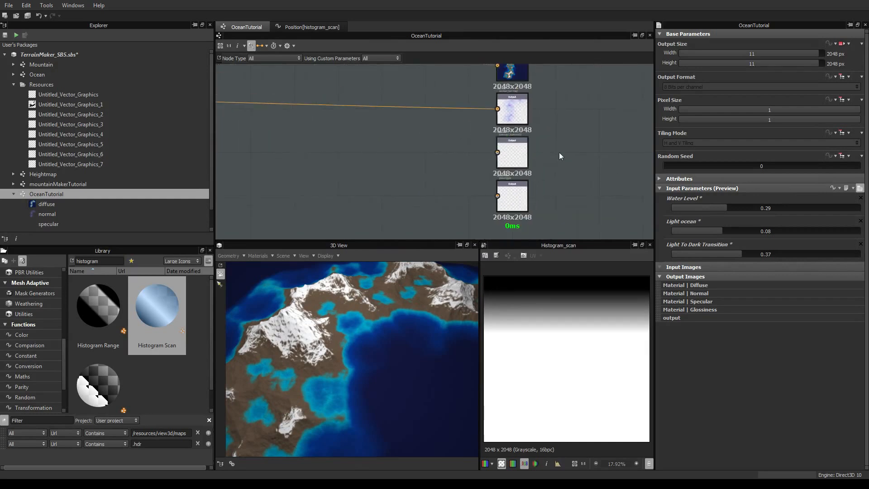
pyautogui.scroll(3, 493, 158)
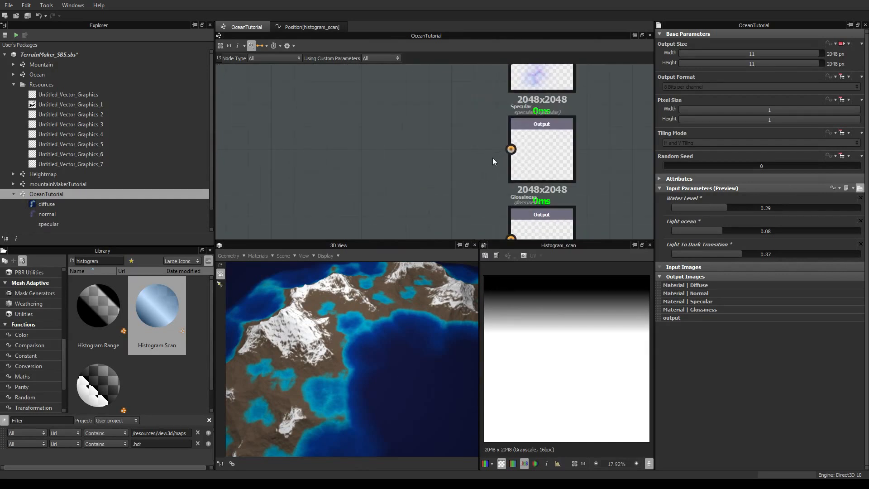
pyautogui.scroll(-1, 537, 139)
pyautogui.moveTo(510, 212); pyautogui.dragTo(489, 198, button='middle')
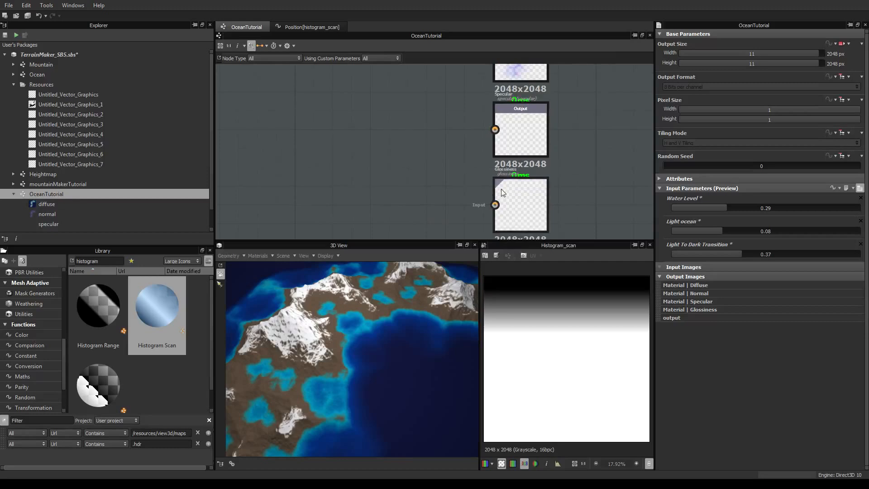
pyautogui.scroll(-4, 434, 175)
pyautogui.moveTo(395, 176); pyautogui.dragTo(417, 159, button='middle')
pyautogui.rightClick(418, 159)
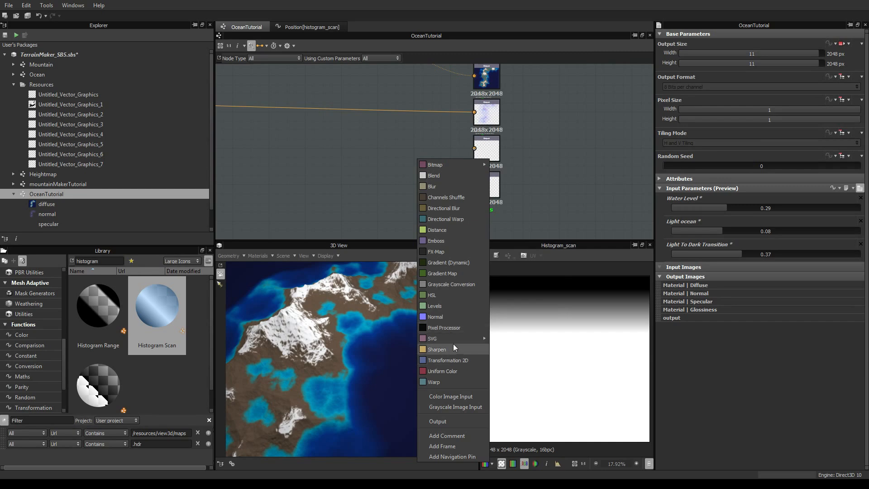
pyautogui.click(440, 371)
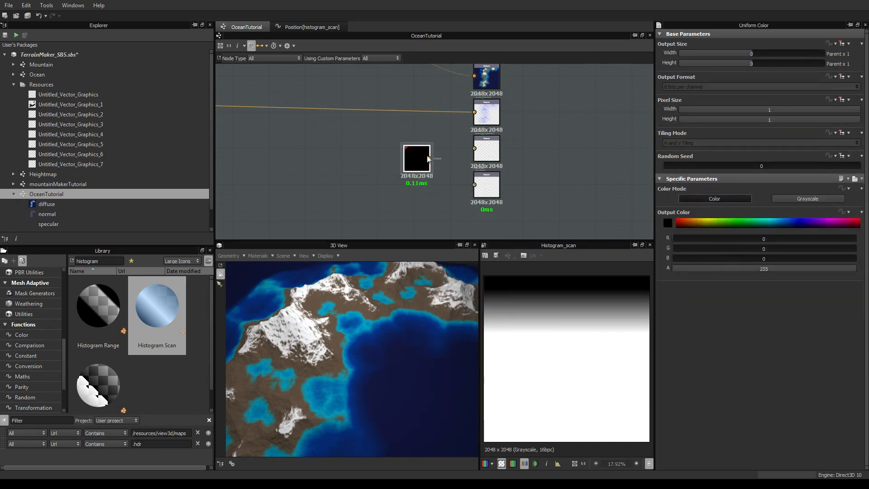
pyautogui.moveTo(430, 159); pyautogui.dragTo(474, 148)
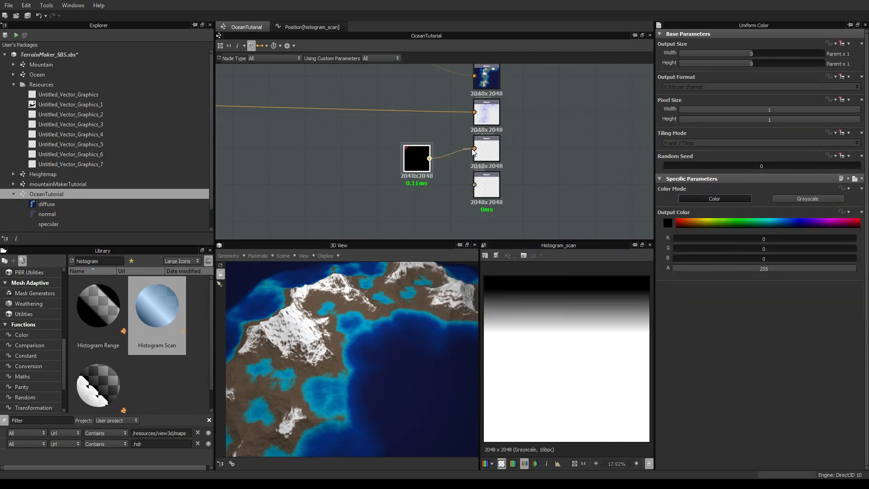
# Set the Uniform Color to white, connect it to the Glossiness output too, and check the reflections in the 3D view.
pyautogui.click(669, 224)
pyautogui.click(75, 358)
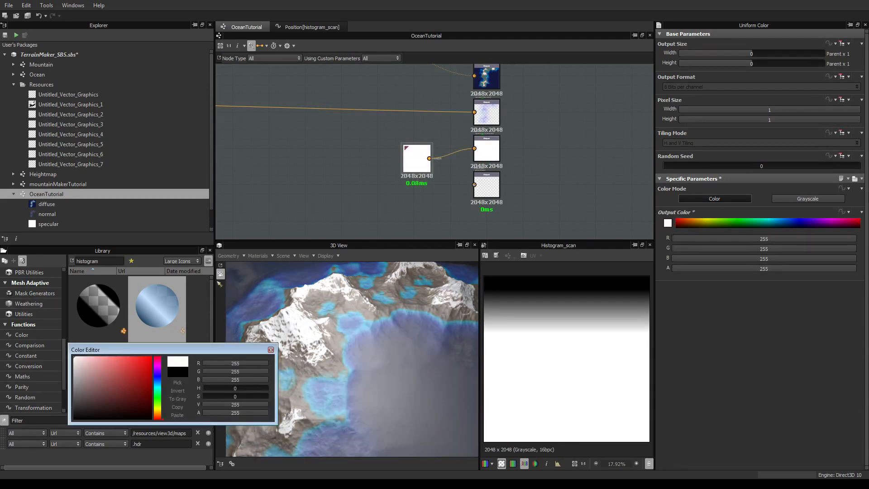
pyautogui.moveTo(429, 158); pyautogui.dragTo(474, 184)
pyautogui.moveTo(370, 345); pyautogui.dragTo(353, 316)
pyautogui.scroll(2, 376, 349)
pyautogui.scroll(-2, 376, 352)
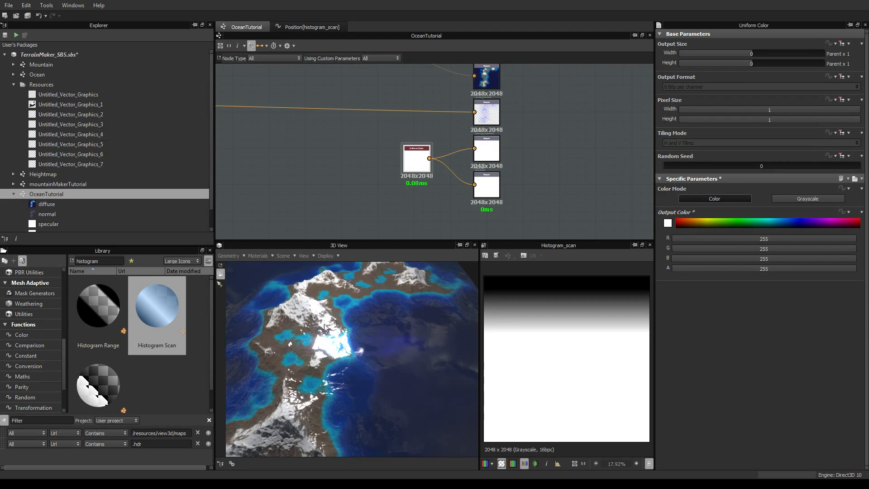
pyautogui.moveTo(326, 328)
pyautogui.mouseDown()
pyautogui.moveTo(407, 309)
pyautogui.moveTo(322, 322)
pyautogui.moveTo(243, 318)
pyautogui.moveTo(306, 316)
pyautogui.moveTo(303, 337)
pyautogui.moveTo(332, 325)
pyautogui.moveTo(283, 339)
pyautogui.moveTo(325, 328)
pyautogui.mouseUp()
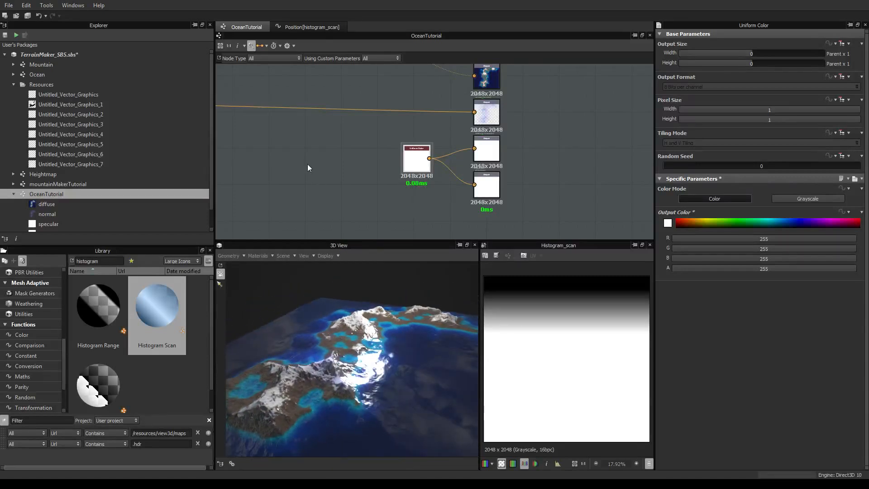